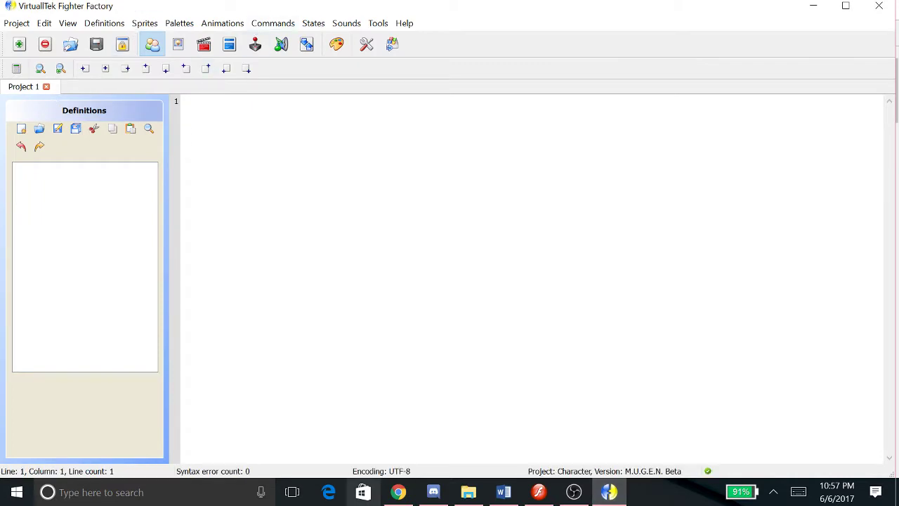
Cycle through the empty project's Animations, Sprites, Definitions and Commands views
{"action": "left_click", "coordinate": [203, 44]}
{"action": "left_click", "coordinate": [179, 45]}
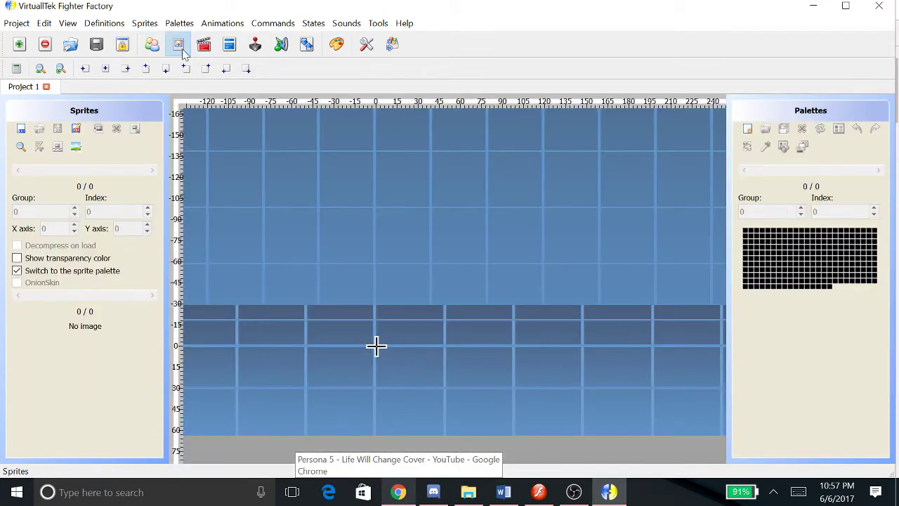
{"action": "left_click", "coordinate": [152, 44]}
{"action": "left_click", "coordinate": [177, 46]}
{"action": "left_click", "coordinate": [207, 48]}
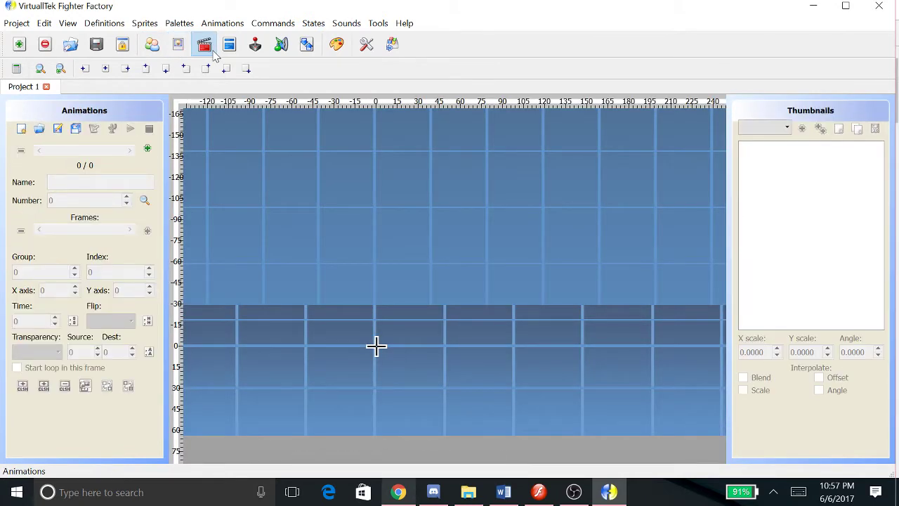
{"action": "left_click", "coordinate": [179, 45]}
{"action": "left_click", "coordinate": [204, 45]}
{"action": "left_click", "coordinate": [255, 45]}
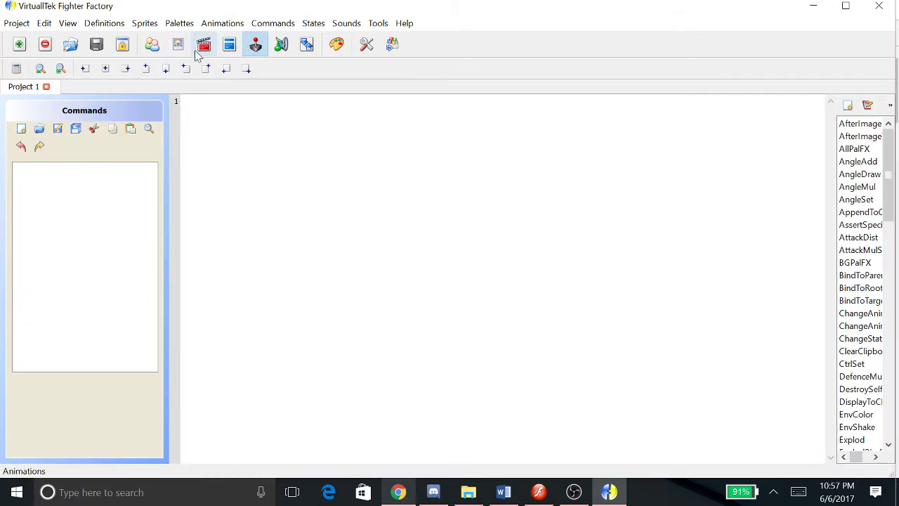
{"action": "left_click", "coordinate": [203, 46]}
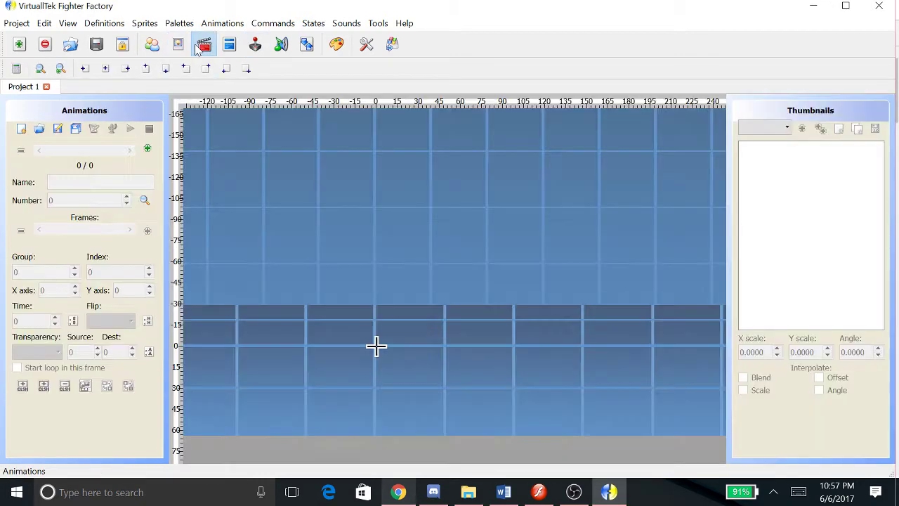
Check the Sprites view, settle on the Definitions editor, and switch to the Discord window
{"action": "left_click", "coordinate": [152, 45]}
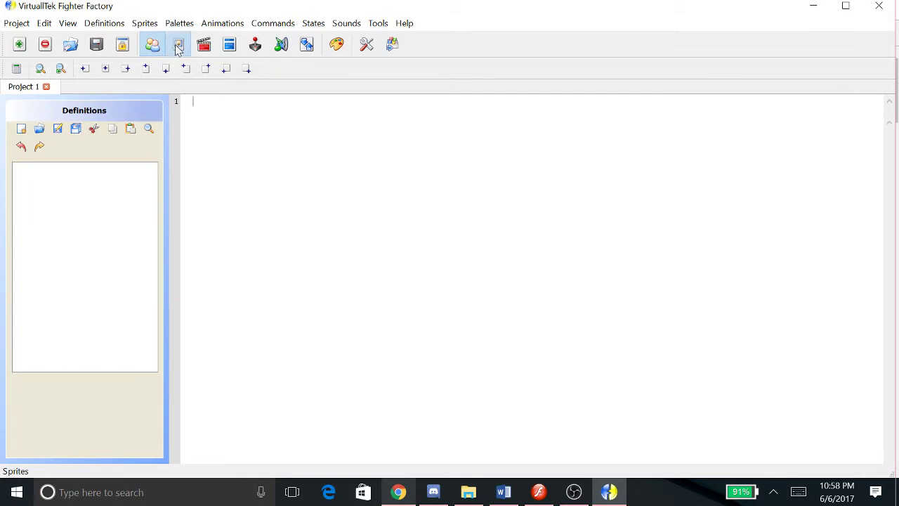
{"action": "left_click", "coordinate": [177, 46]}
{"action": "left_click", "coordinate": [152, 45]}
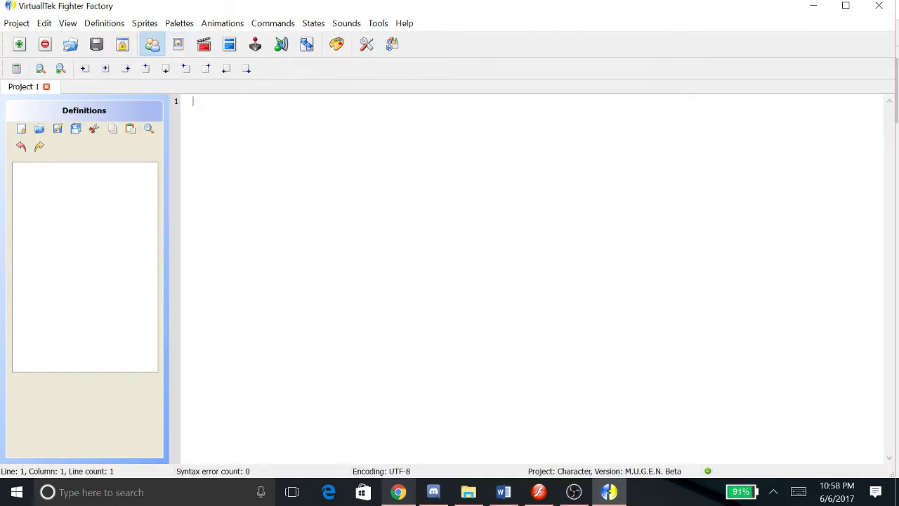
{"action": "left_click", "coordinate": [432, 495]}
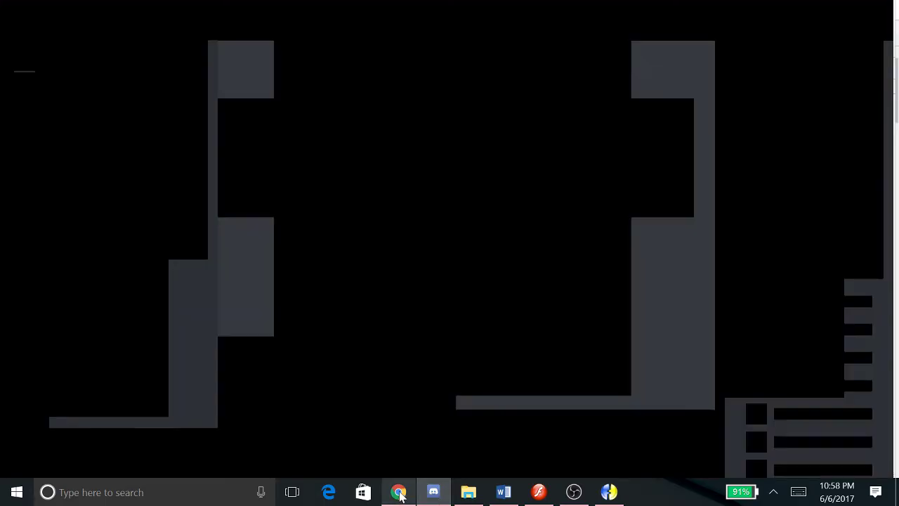
Bring Chrome forward and open its new Google start-page tab
{"action": "left_click", "coordinate": [398, 492]}
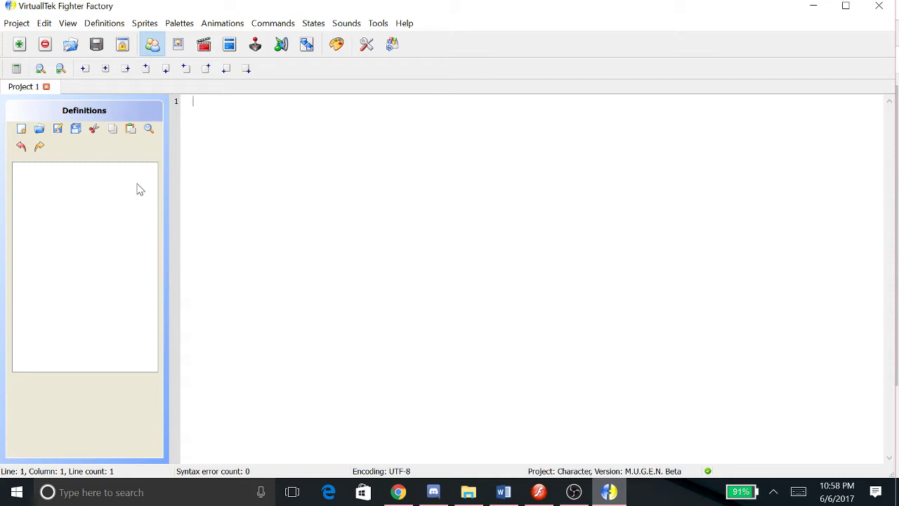
{"action": "left_click", "coordinate": [399, 492]}
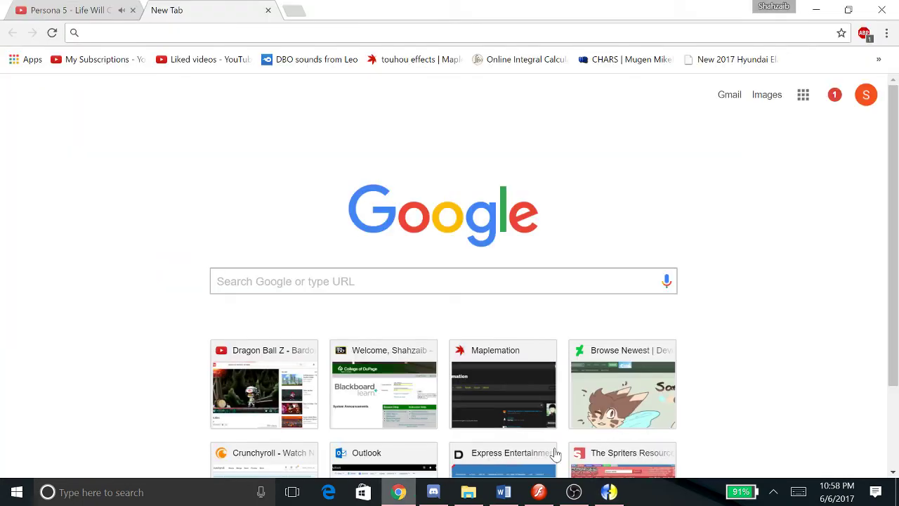
Search Google for 'fighter factory 3'
{"action": "left_click", "coordinate": [609, 491]}
{"action": "left_click", "coordinate": [608, 492]}
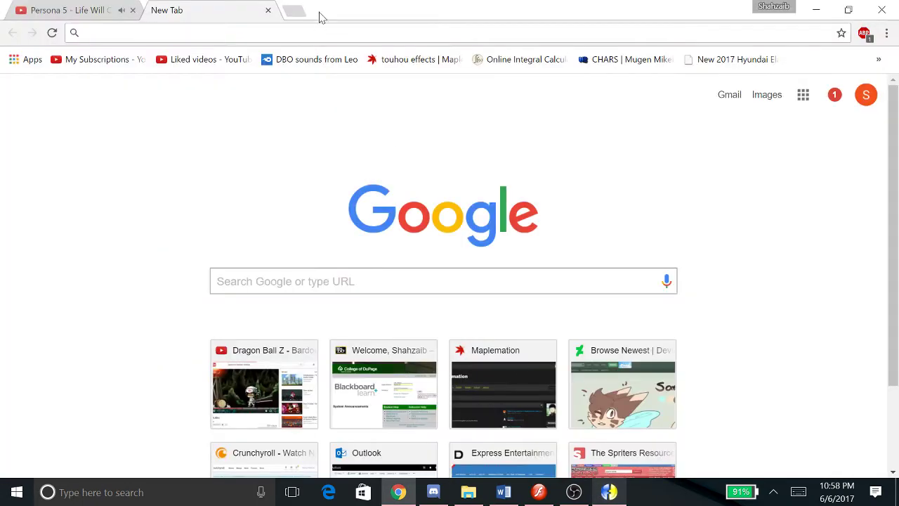
{"action": "type", "text": "fighter "}
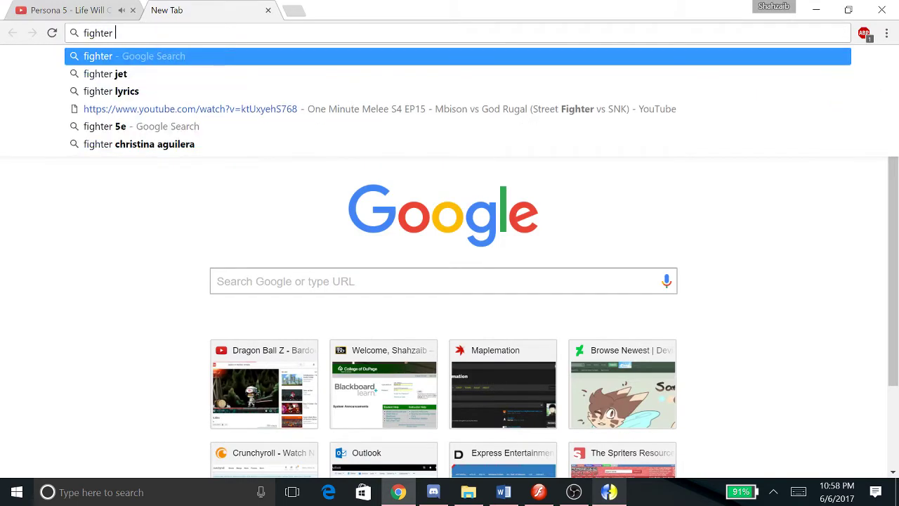
{"action": "type", "text": "factory 3"}
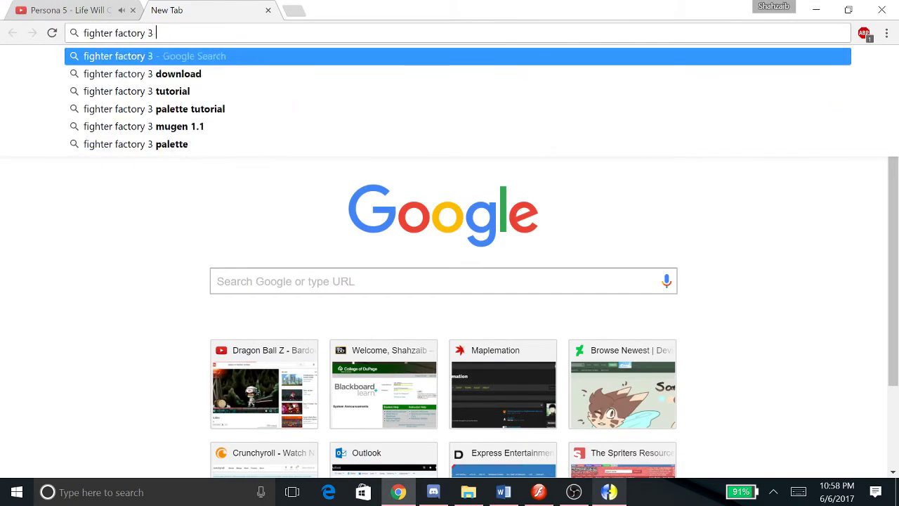
{"action": "key", "text": "Return"}
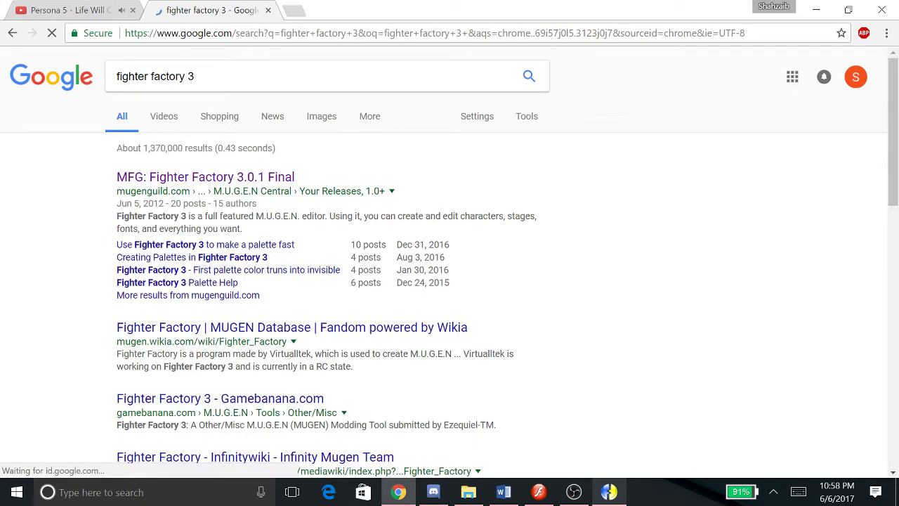
Open the Fighter Factory 3.0.1 Final mugenguild.com thread and scroll to its x86/x64 download links
{"action": "left_click", "coordinate": [244, 176]}
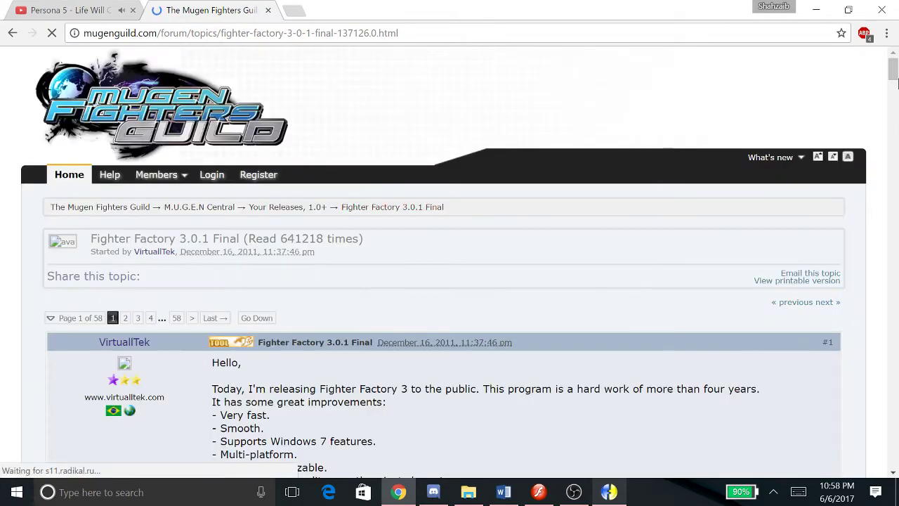
{"action": "left_click_drag", "start_coordinate": [893, 73], "coordinate": [894, 152]}
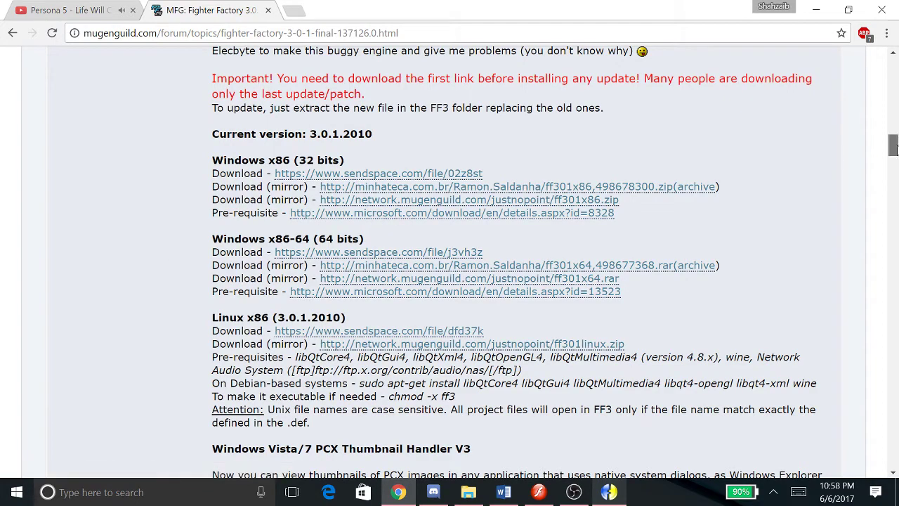
{"action": "left_click_drag", "start_coordinate": [893, 145], "coordinate": [893, 141]}
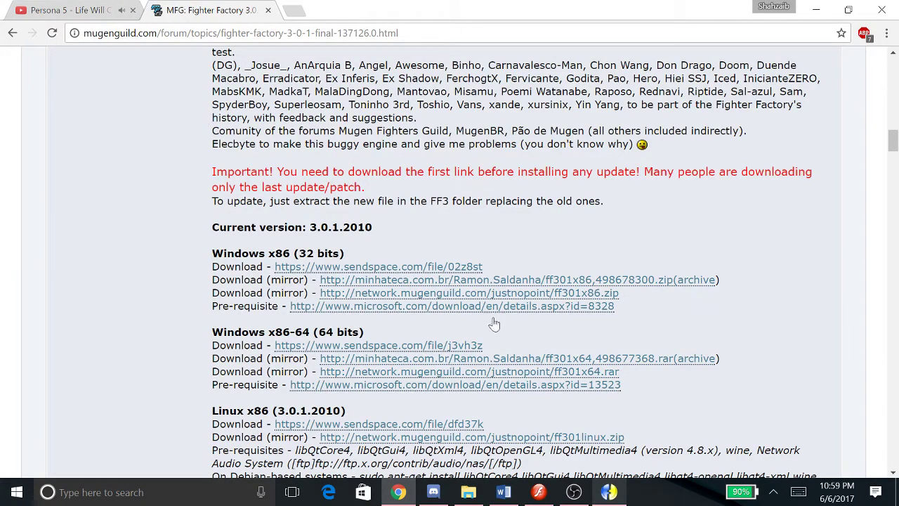
Locate ff3 (7.94 MB) in Desktop > extra characters > Fighter Factory 3 x64, then return to the forum
{"action": "left_click", "coordinate": [472, 498]}
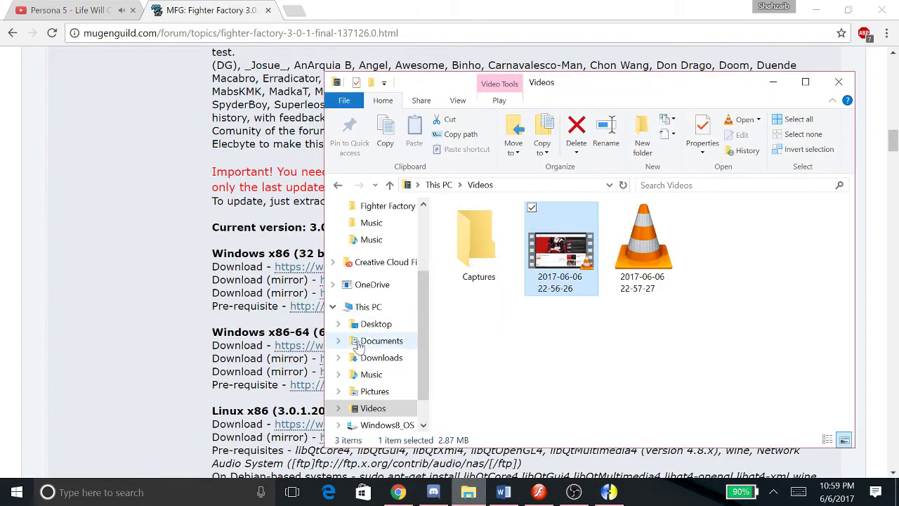
{"action": "left_click", "coordinate": [379, 324]}
{"action": "left_click_drag", "start_coordinate": [427, 311], "coordinate": [425, 275]}
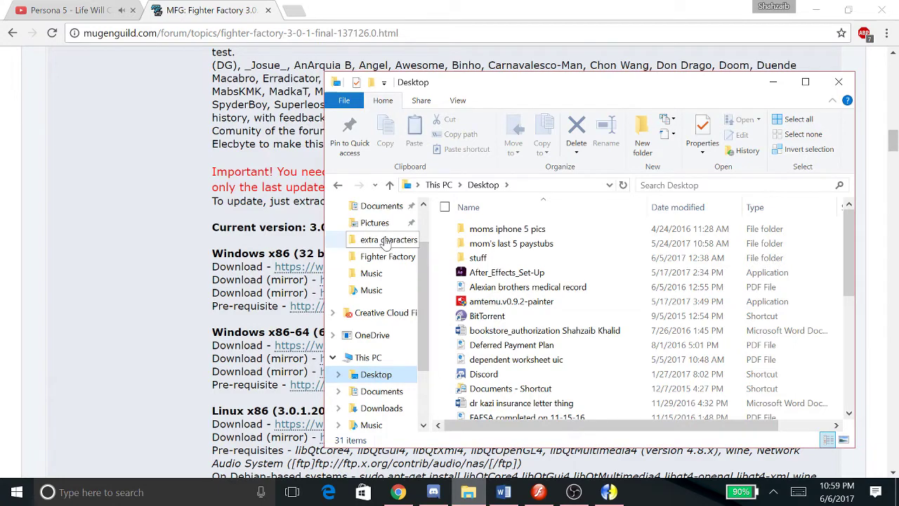
{"action": "left_click", "coordinate": [385, 256]}
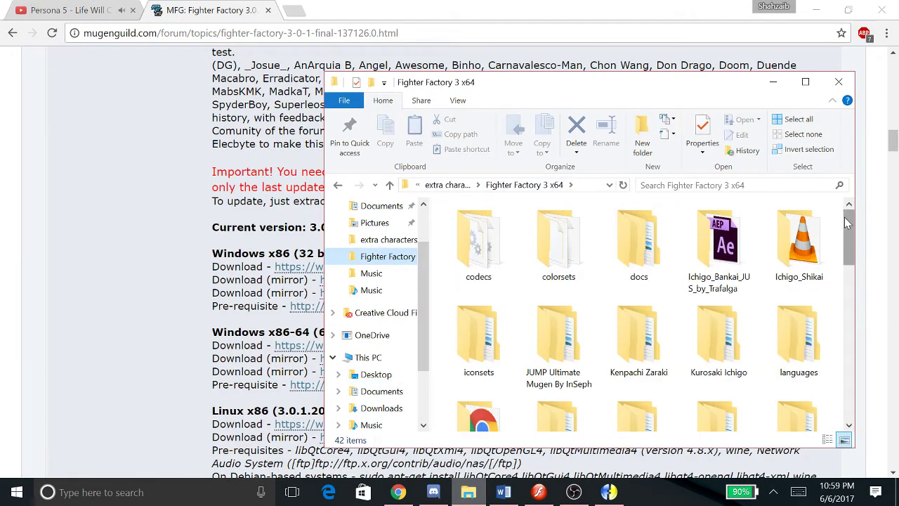
{"action": "left_click_drag", "start_coordinate": [845, 218], "coordinate": [847, 359]}
{"action": "left_click", "coordinate": [732, 270]}
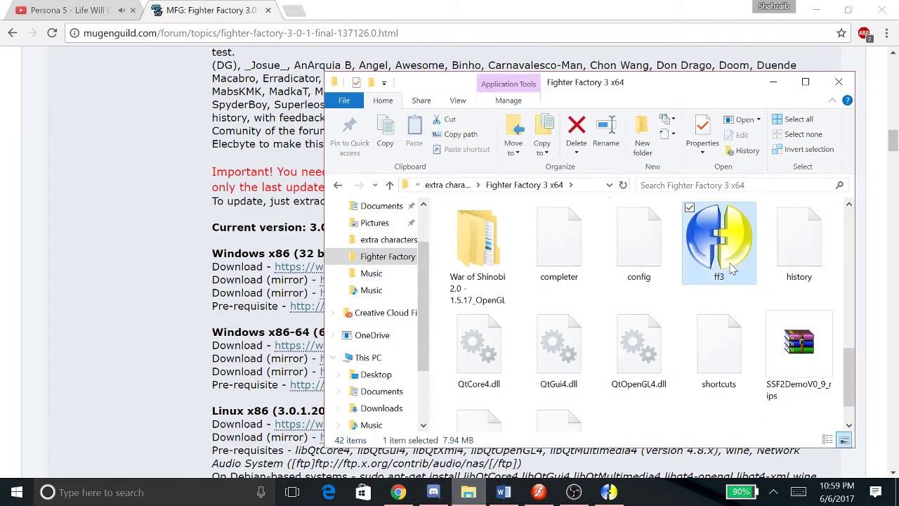
{"action": "left_click", "coordinate": [295, 184]}
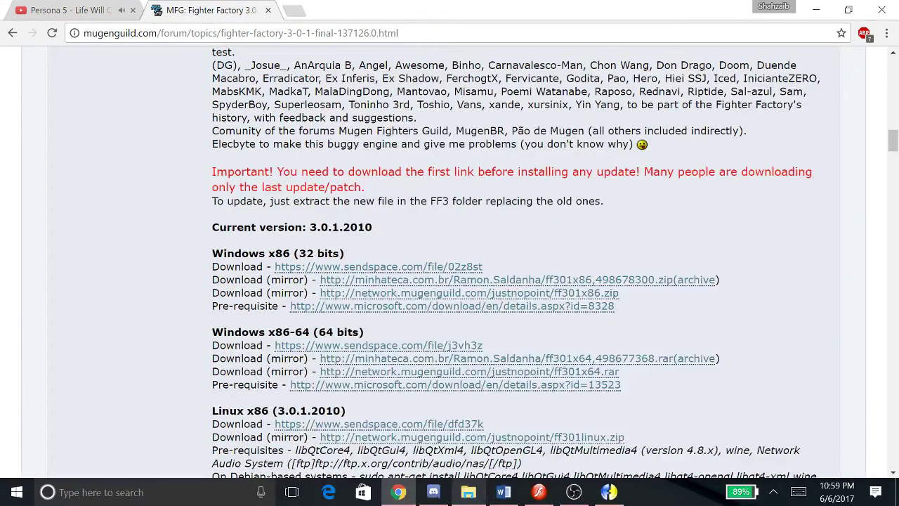
Scroll back up the forum thread and reload the page
{"action": "left_click_drag", "start_coordinate": [892, 142], "coordinate": [894, 60]}
{"action": "scroll", "coordinate": [893, 66], "scroll_direction": "down", "scroll_amount": 1}
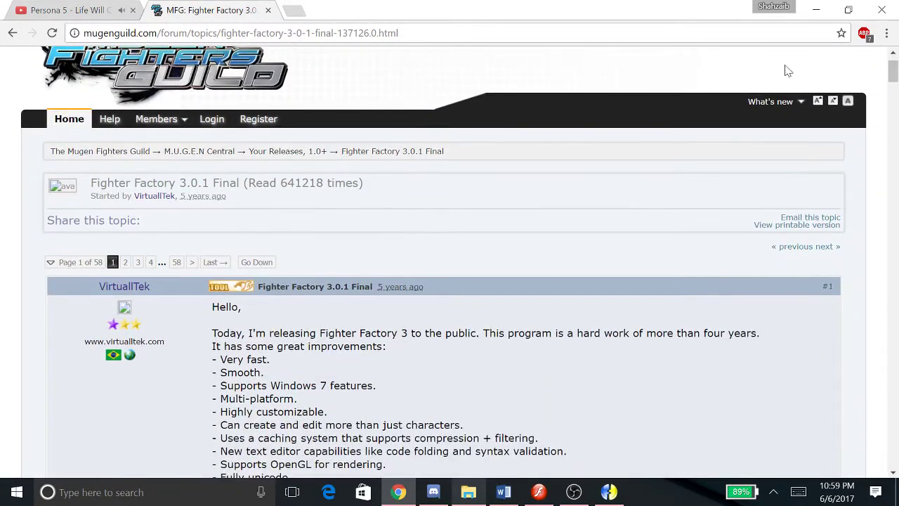
{"action": "key", "text": "ctrl+l"}
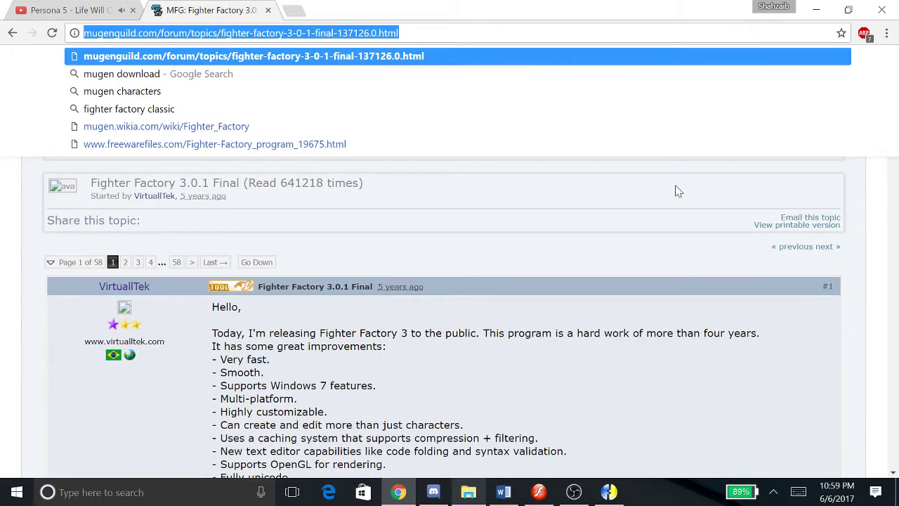
{"action": "key", "text": "Return"}
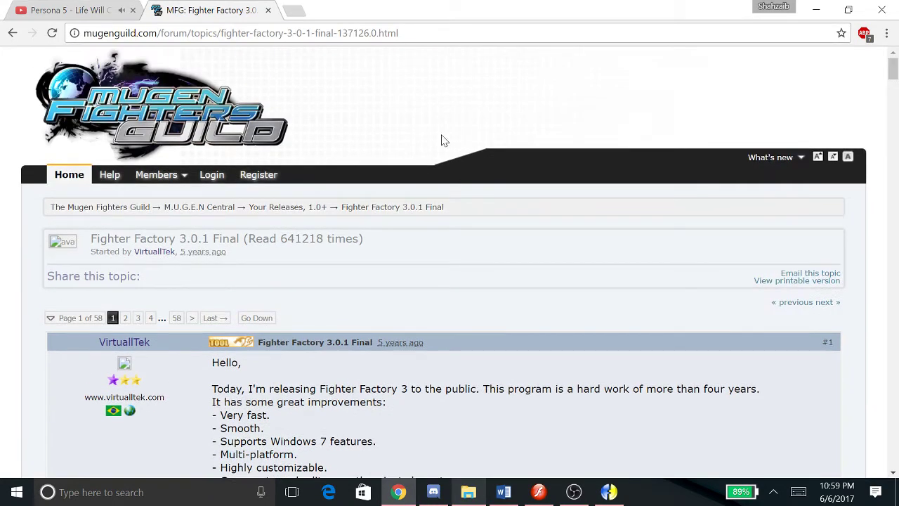
Search Google for 'mugenarchive' from the address bar
{"action": "left_click", "coordinate": [208, 33]}
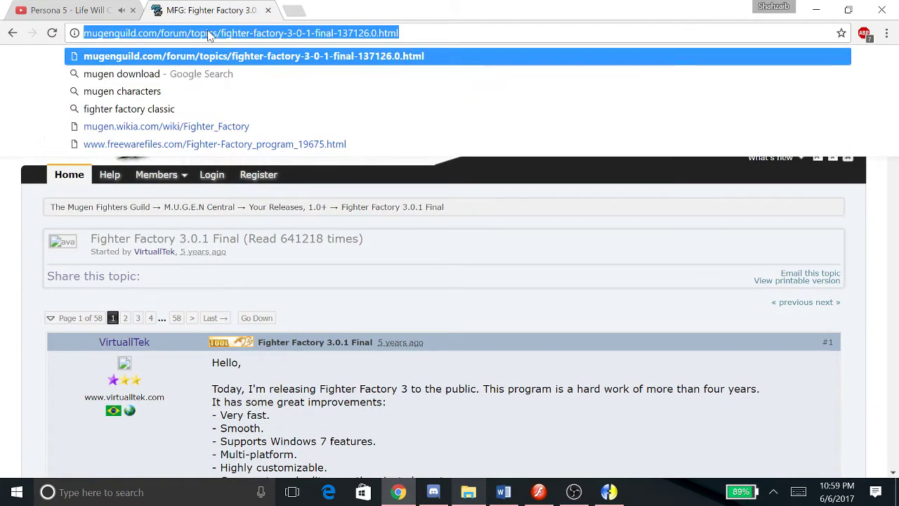
{"action": "type", "text": "mu"}
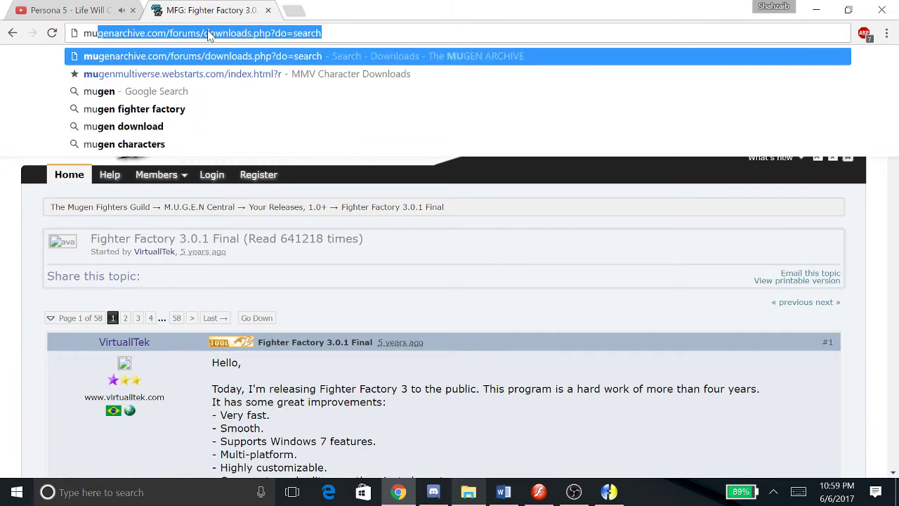
{"action": "type", "text": "genarchive"}
{"action": "key", "text": "Delete"}
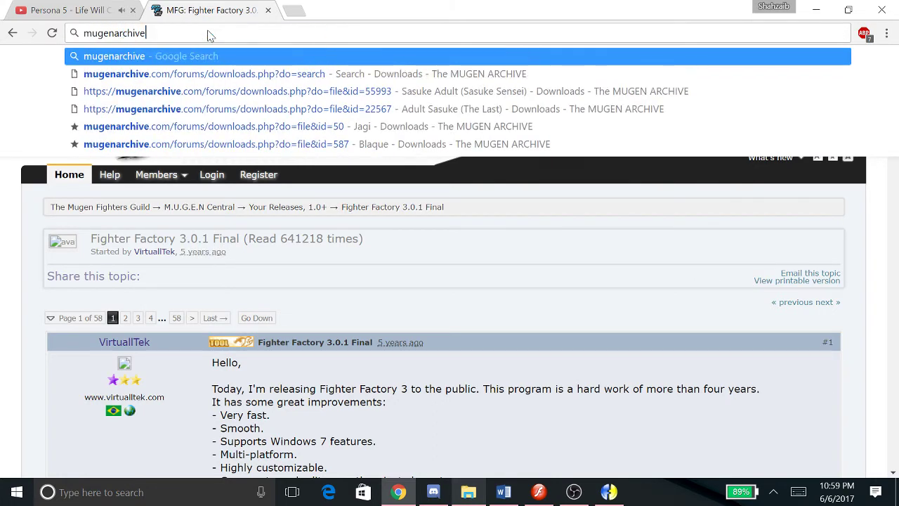
{"action": "key", "text": "Return"}
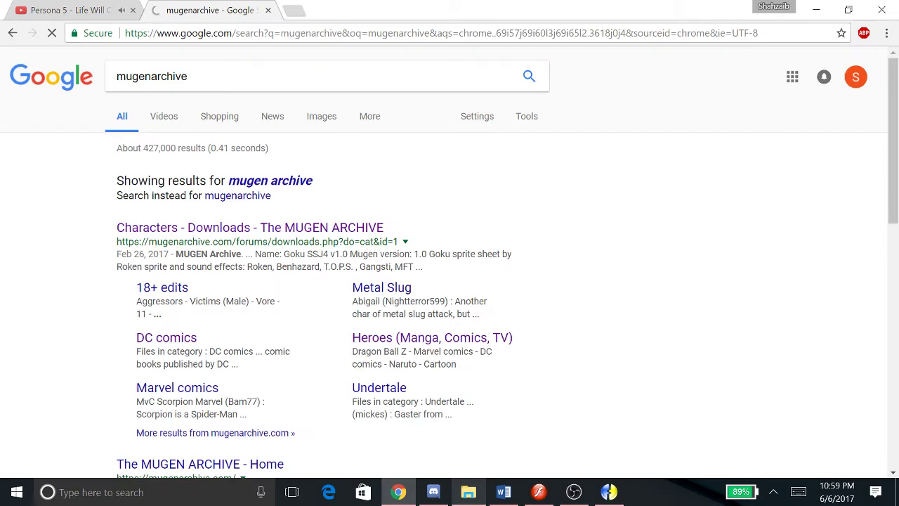
Open the MUGEN Archive Characters - Downloads page and its Heroes > Dragon Ball Z category
{"action": "left_click", "coordinate": [254, 229]}
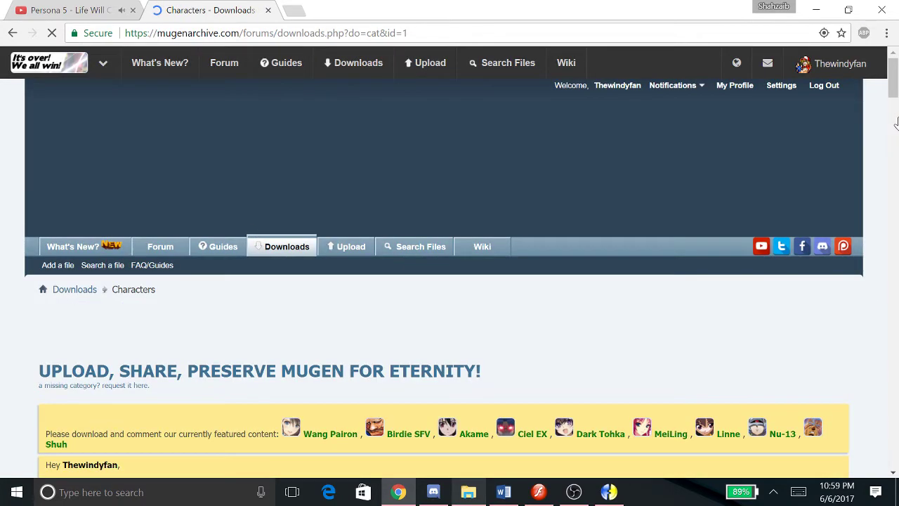
{"action": "scroll", "coordinate": [895, 123], "scroll_direction": "down", "scroll_amount": 1}
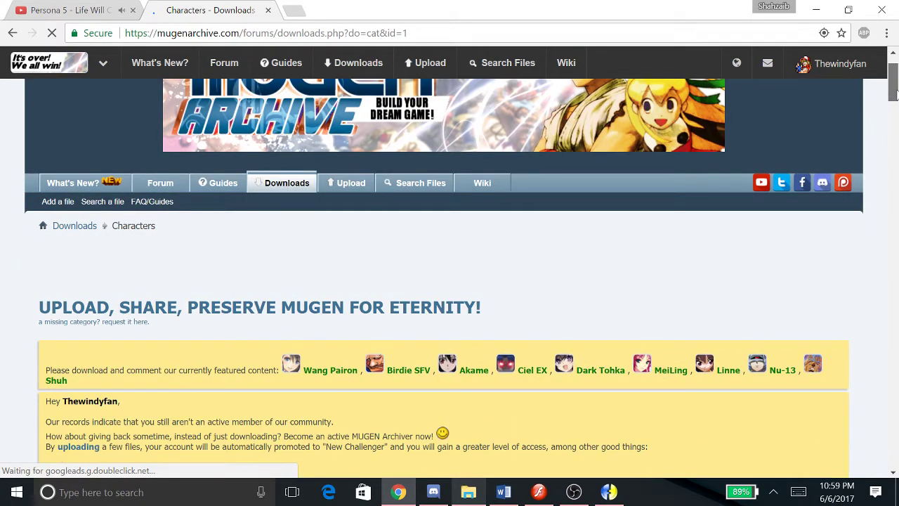
{"action": "scroll", "coordinate": [895, 95], "scroll_direction": "down", "scroll_amount": 4}
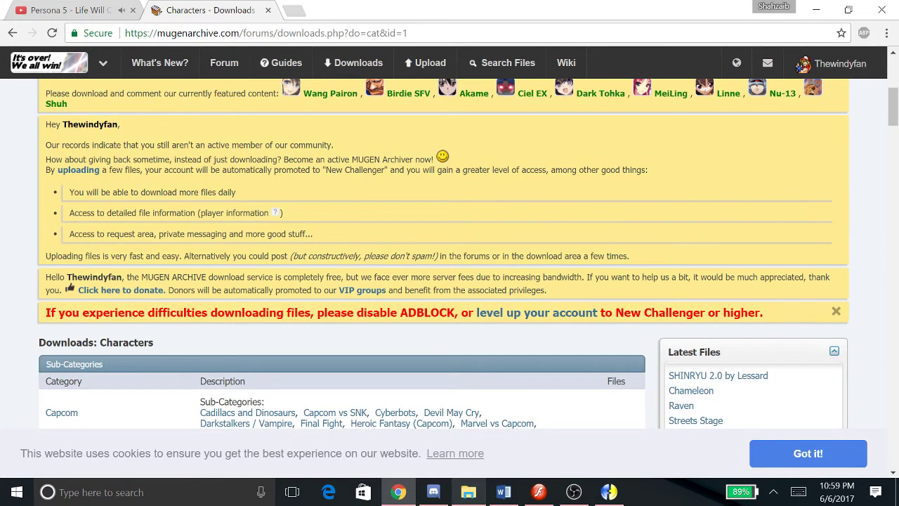
{"action": "left_click_drag", "start_coordinate": [894, 120], "coordinate": [894, 141]}
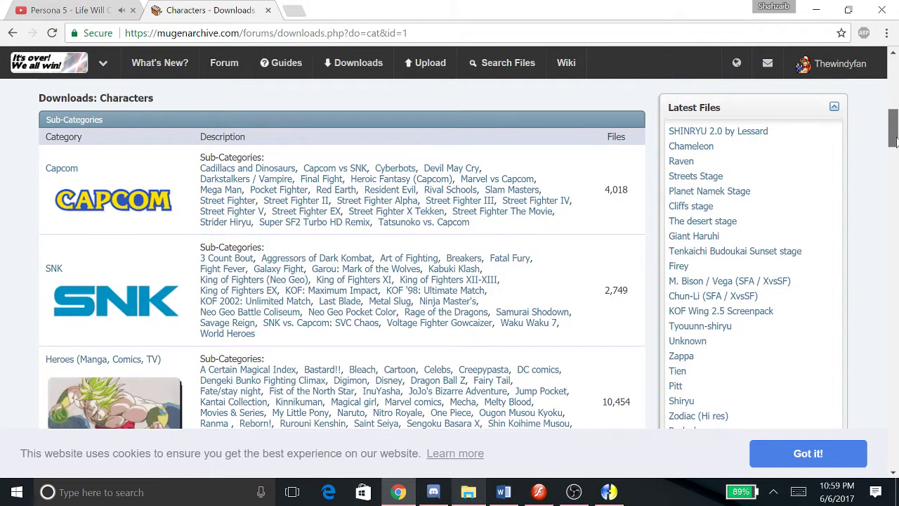
{"action": "scroll", "coordinate": [296, 188], "scroll_direction": "down", "scroll_amount": 1}
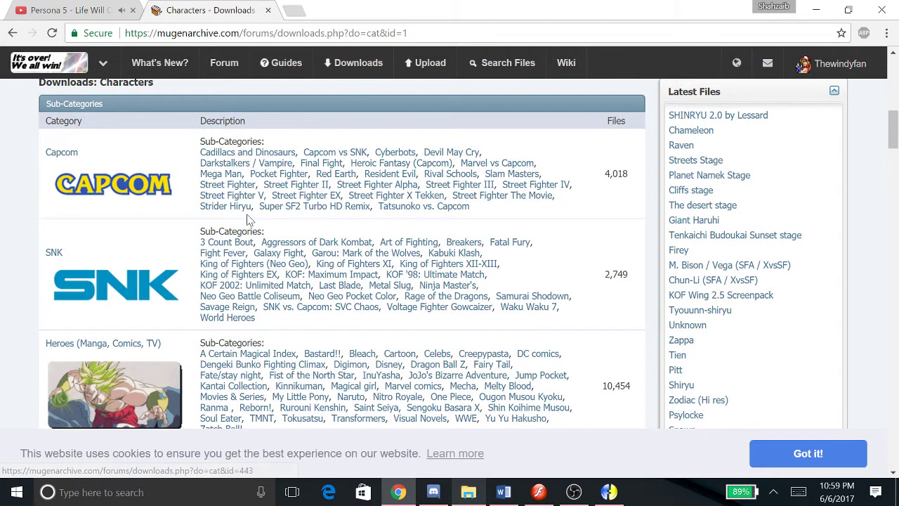
{"action": "scroll", "coordinate": [177, 281], "scroll_direction": "down", "scroll_amount": 2}
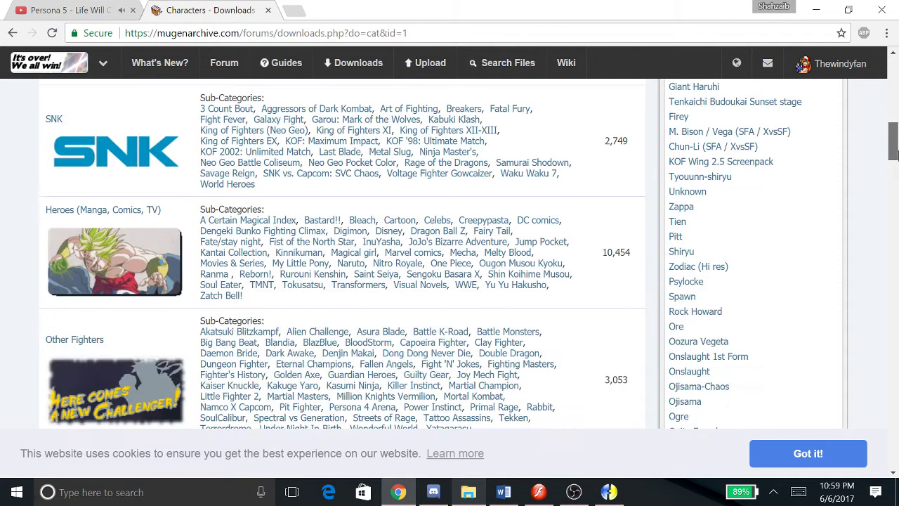
{"action": "left_click", "coordinate": [414, 232]}
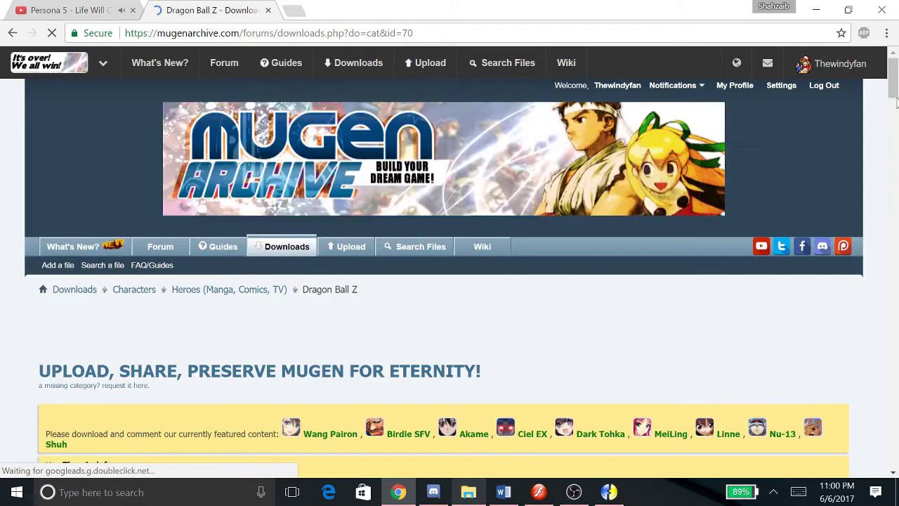
Open the DBZ Extreme Butoden sub-category and scroll through its character list
{"action": "left_click_drag", "start_coordinate": [894, 77], "coordinate": [895, 214]}
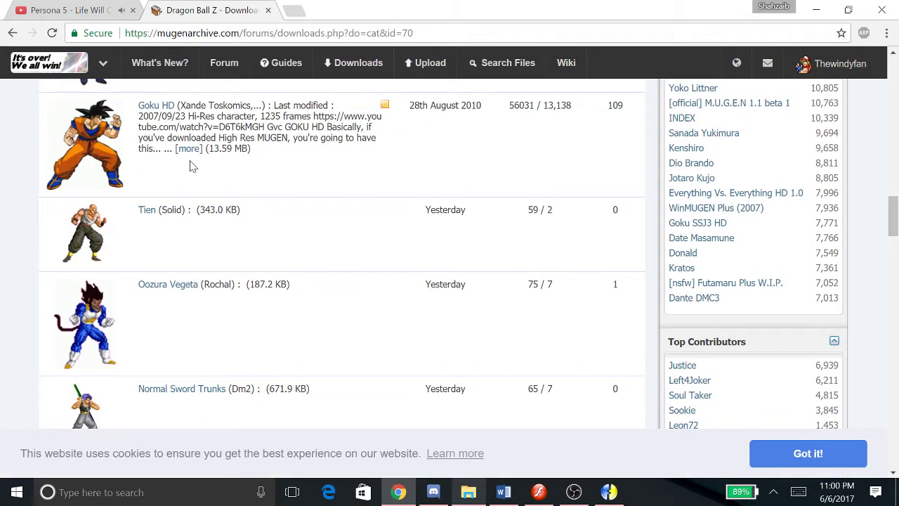
{"action": "left_click_drag", "start_coordinate": [894, 214], "coordinate": [895, 121]}
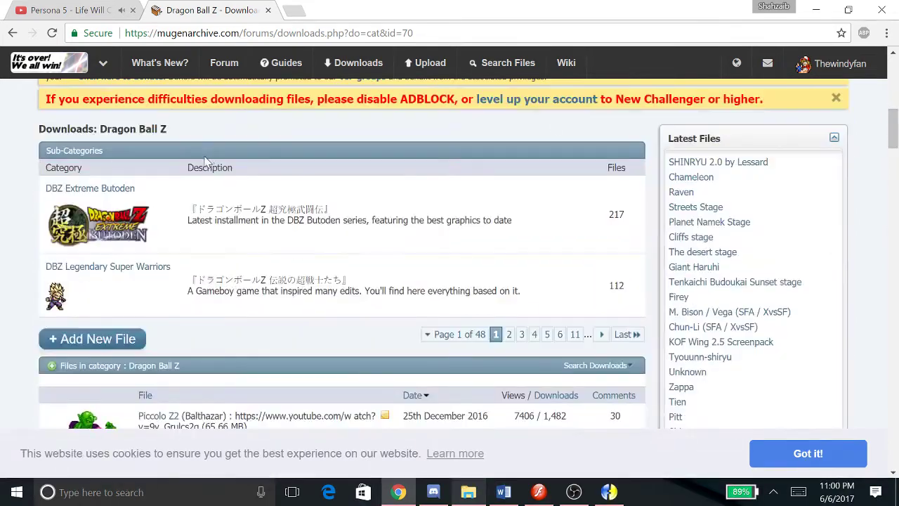
{"action": "left_click", "coordinate": [90, 188]}
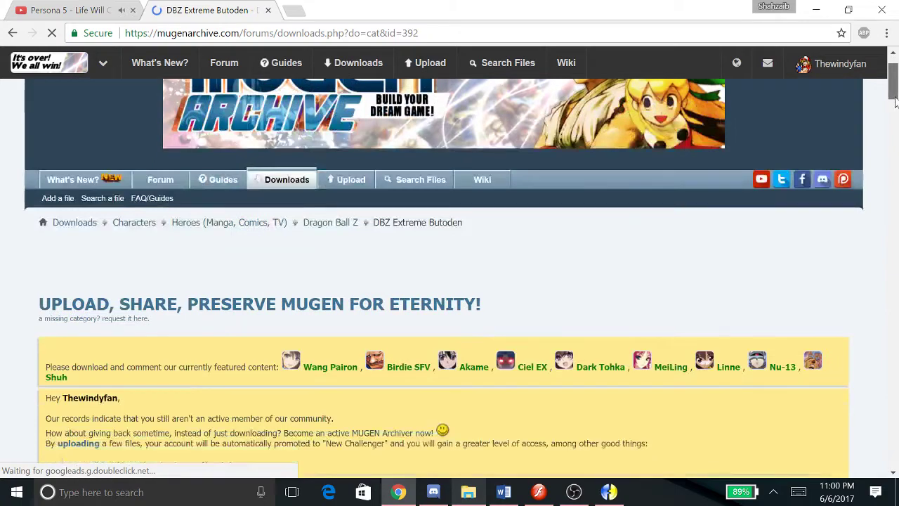
{"action": "left_click_drag", "start_coordinate": [896, 67], "coordinate": [895, 140]}
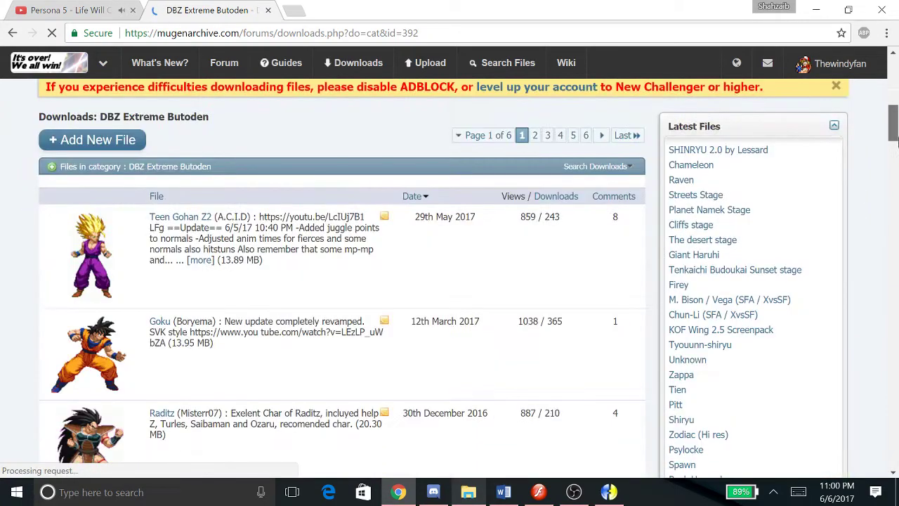
{"action": "scroll", "coordinate": [895, 141], "scroll_direction": "down", "scroll_amount": 3}
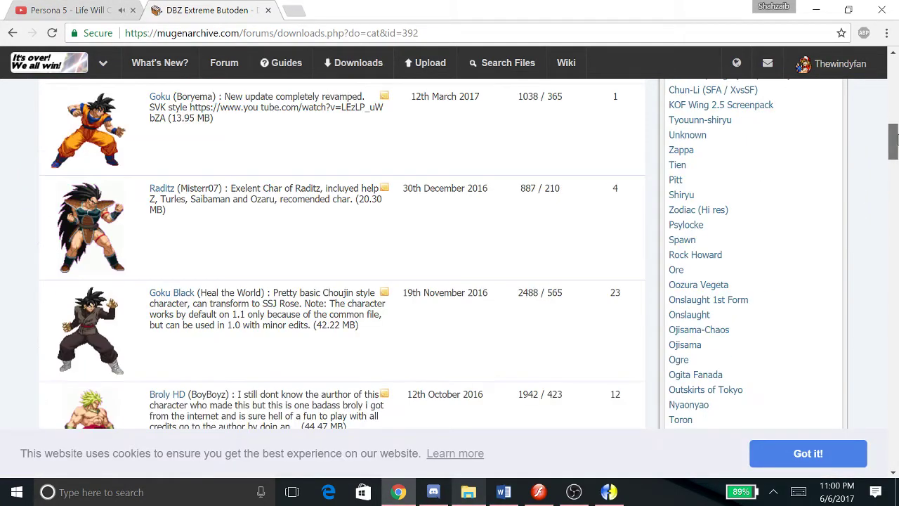
{"action": "mouse_move", "coordinate": [896, 140]}
{"action": "left_mouse_down"}
{"action": "mouse_move", "coordinate": [896, 186]}
{"action": "mouse_move", "coordinate": [895, 116]}
{"action": "mouse_move", "coordinate": [896, 158]}
{"action": "left_mouse_up"}
Open Goku Black's download page, scroll to Download, and close the adf.ly ad tab
{"action": "left_click", "coordinate": [181, 210]}
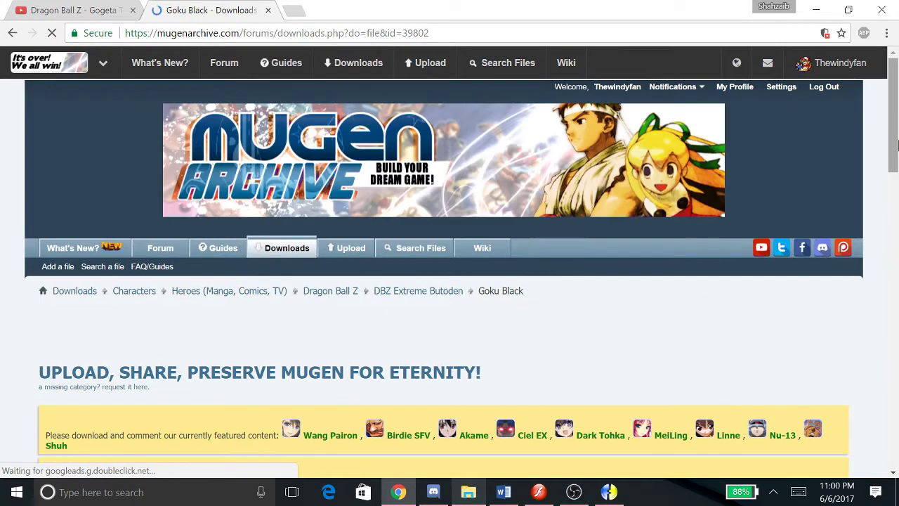
{"action": "scroll", "coordinate": [897, 127], "scroll_direction": "down", "scroll_amount": 6}
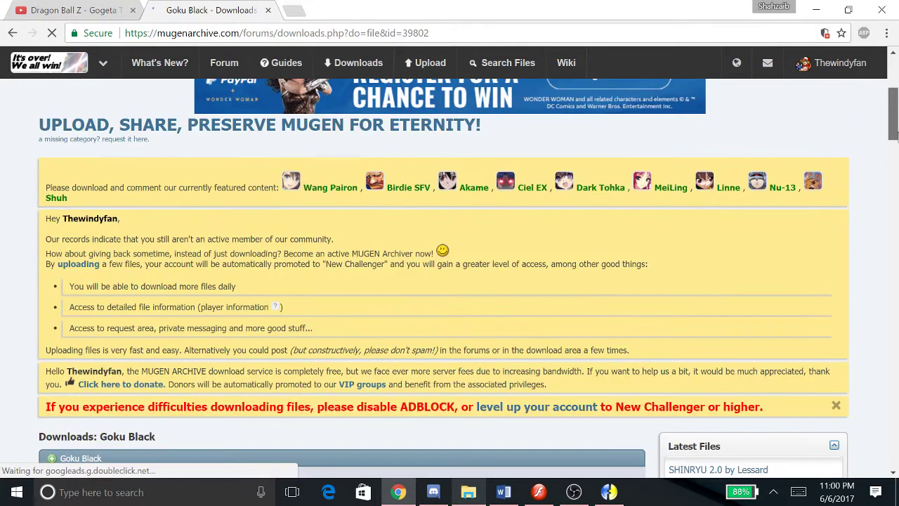
{"action": "scroll", "coordinate": [895, 133], "scroll_direction": "down", "scroll_amount": 2}
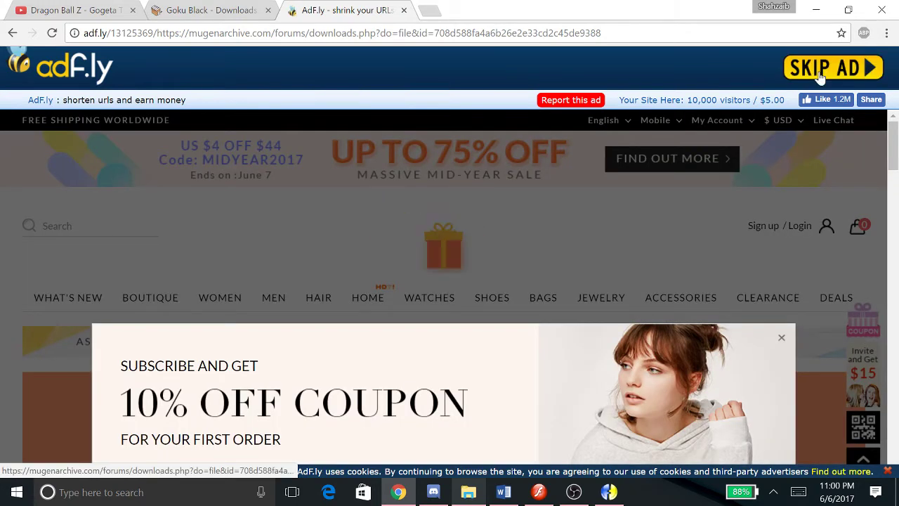
{"action": "left_click", "coordinate": [404, 11]}
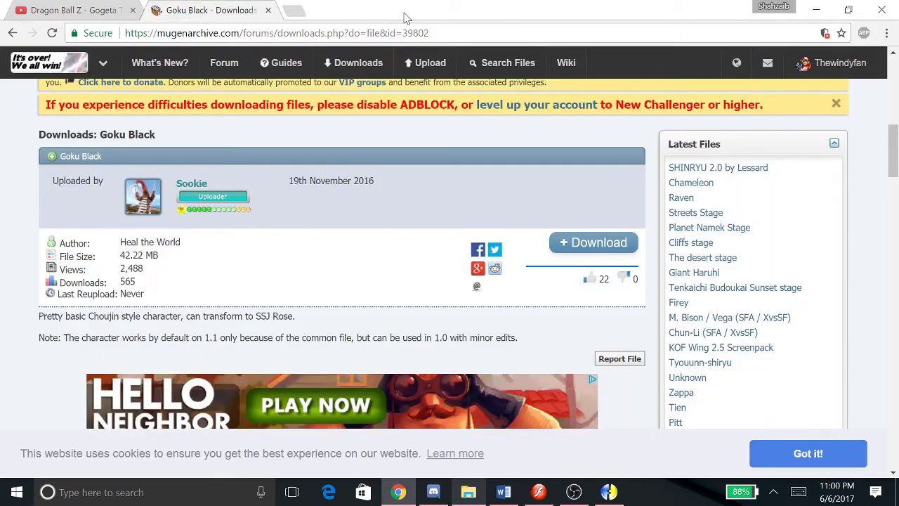
{"action": "key", "text": "alt+Tab"}
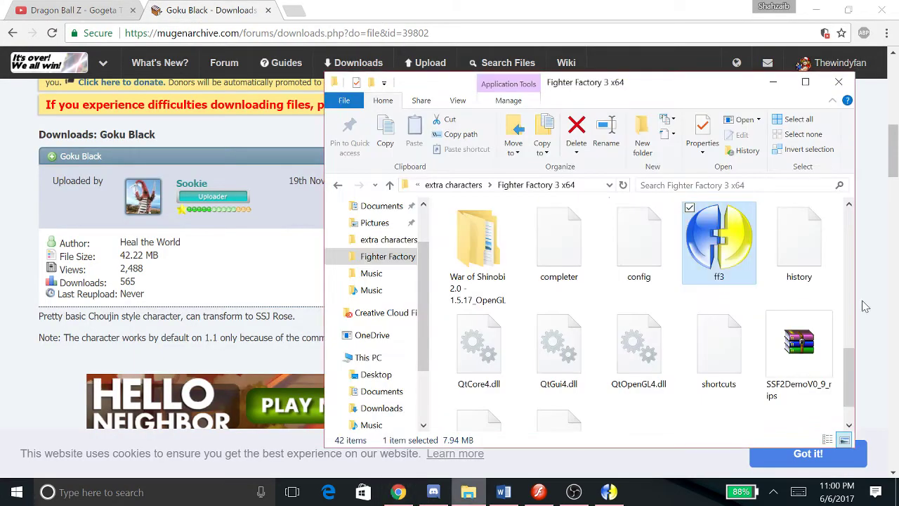
Browse Fighter Factory 3 x64 > JUMP Ultimate Mugen > chars down to the One Piece folder
{"action": "left_click", "coordinate": [471, 185]}
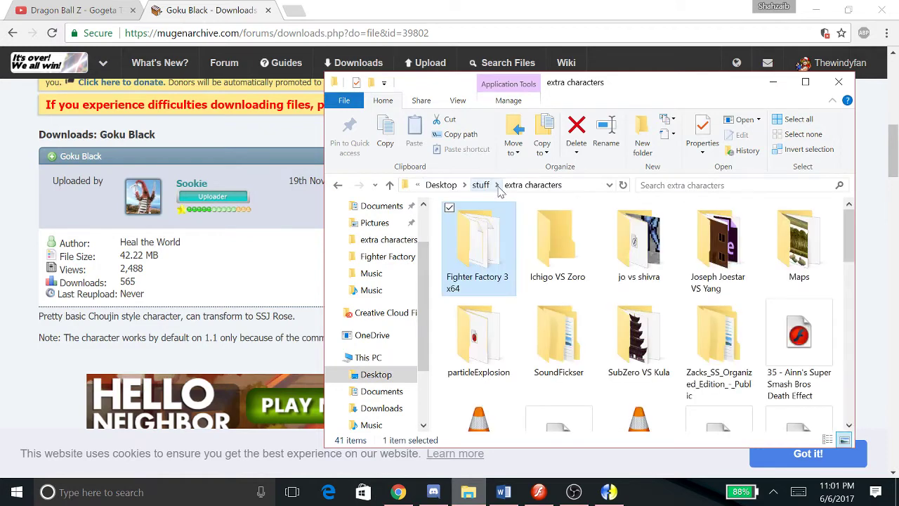
{"action": "double_click", "coordinate": [508, 249]}
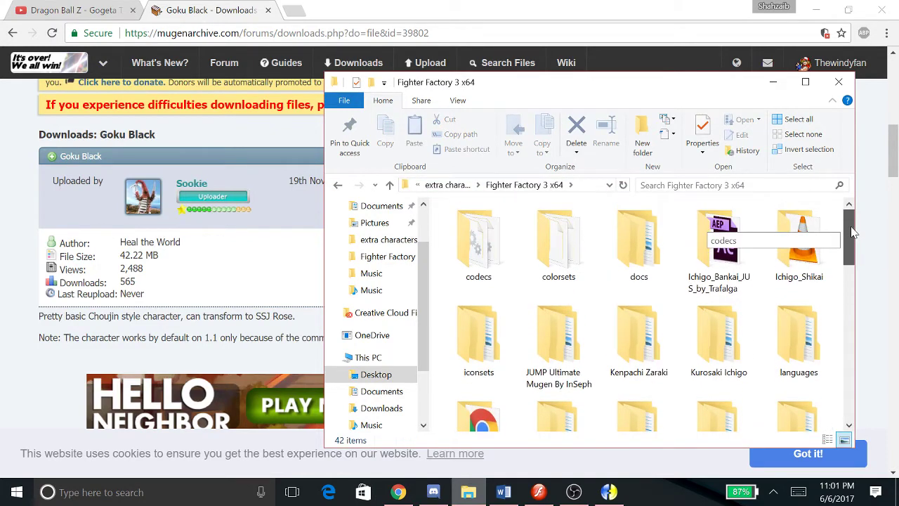
{"action": "mouse_move", "coordinate": [851, 232]}
{"action": "left_mouse_down"}
{"action": "mouse_move", "coordinate": [854, 337]}
{"action": "mouse_move", "coordinate": [860, 231]}
{"action": "mouse_move", "coordinate": [855, 288]}
{"action": "mouse_move", "coordinate": [845, 246]}
{"action": "left_mouse_up"}
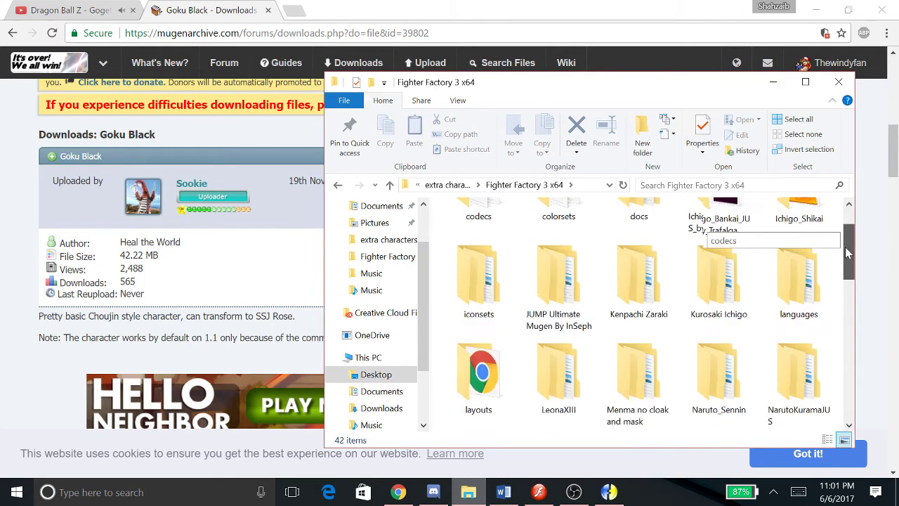
{"action": "double_click", "coordinate": [574, 293]}
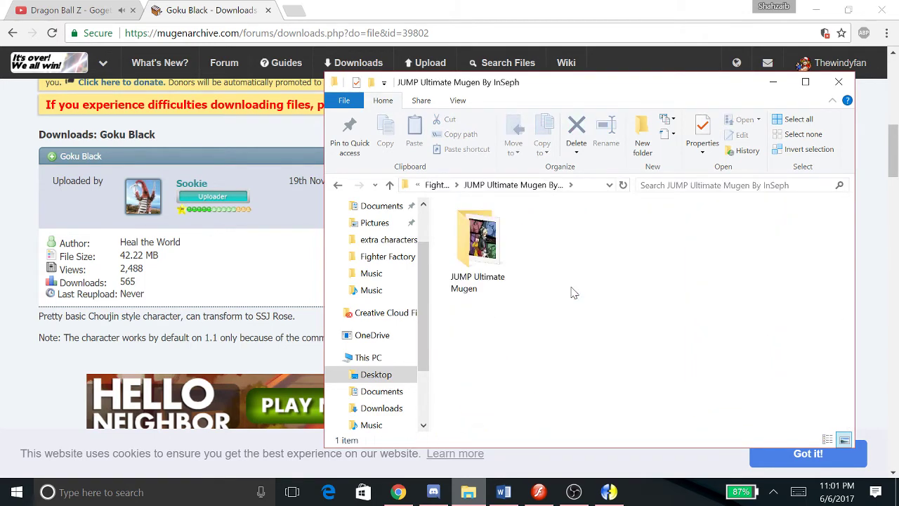
{"action": "double_click", "coordinate": [484, 265]}
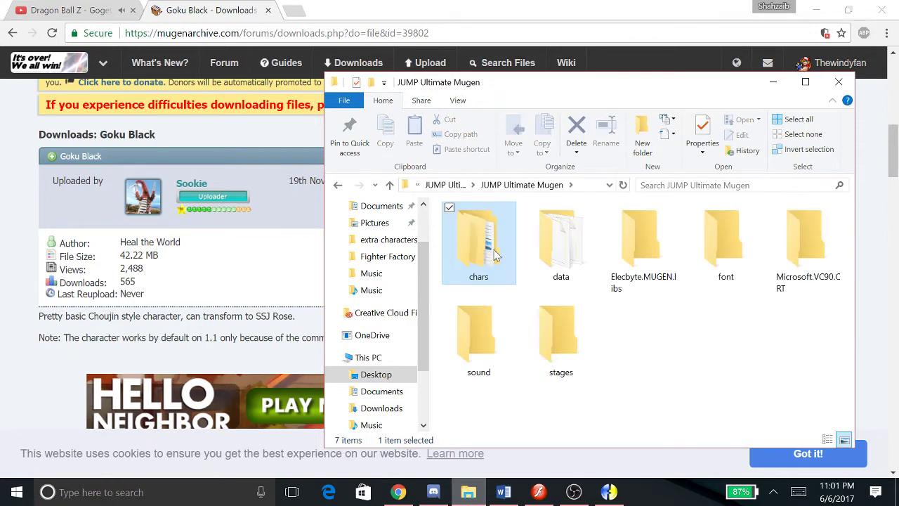
{"action": "double_click", "coordinate": [488, 259]}
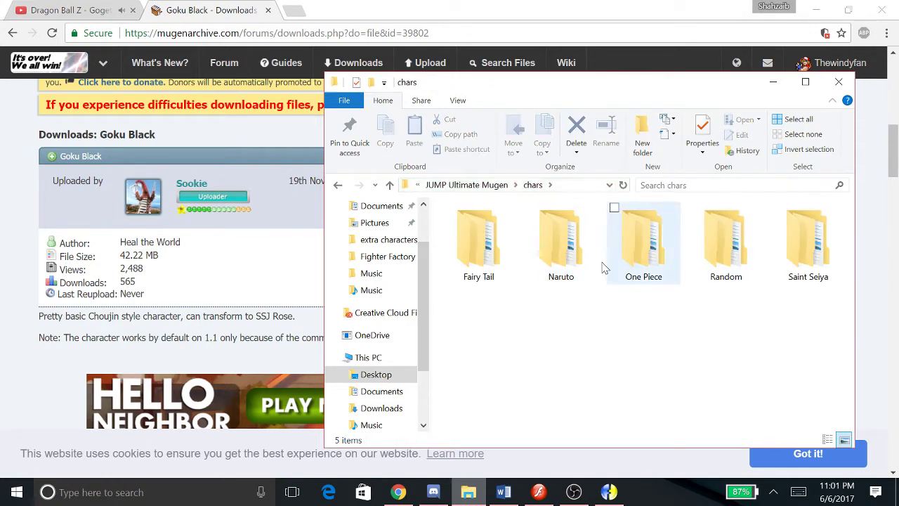
{"action": "double_click", "coordinate": [614, 249]}
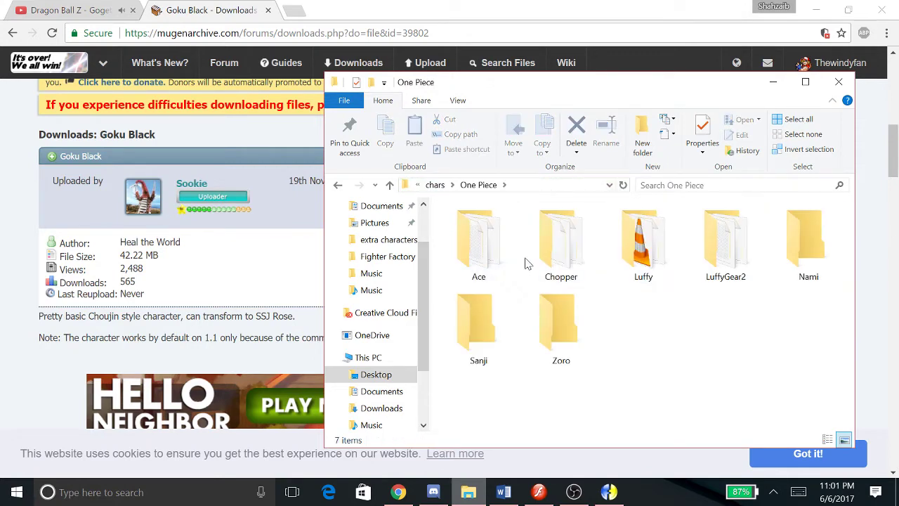
Jump back to the 42-item Fighter Factory 3 x64 folder via the breadcrumb menu
{"action": "left_click", "coordinate": [433, 186]}
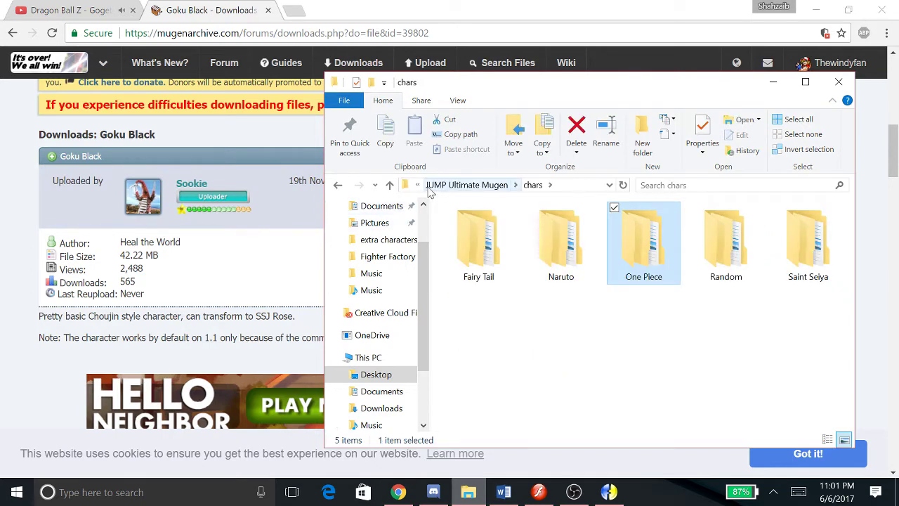
{"action": "left_click", "coordinate": [418, 185]}
{"action": "left_click", "coordinate": [417, 185]}
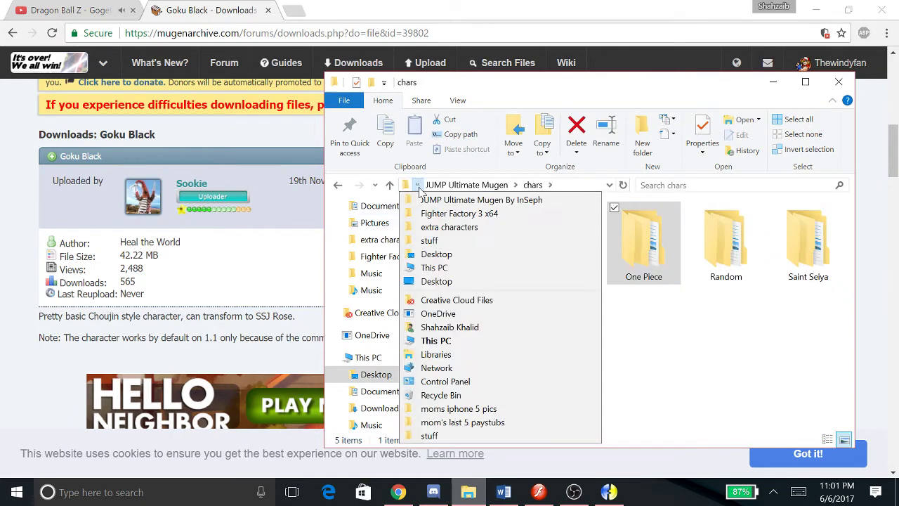
{"action": "left_click", "coordinate": [429, 211]}
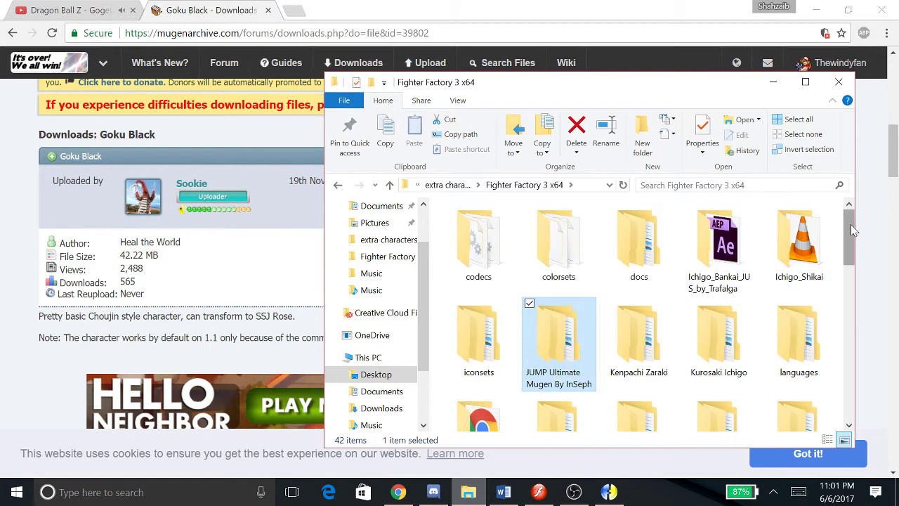
{"action": "left_click_drag", "start_coordinate": [851, 224], "coordinate": [854, 333]}
Navigate War of Shinobi 2.0 > War of Shinobi 2.0 > chars > Madara, showing Madara.cns and Madara.sff
{"action": "double_click", "coordinate": [498, 359]}
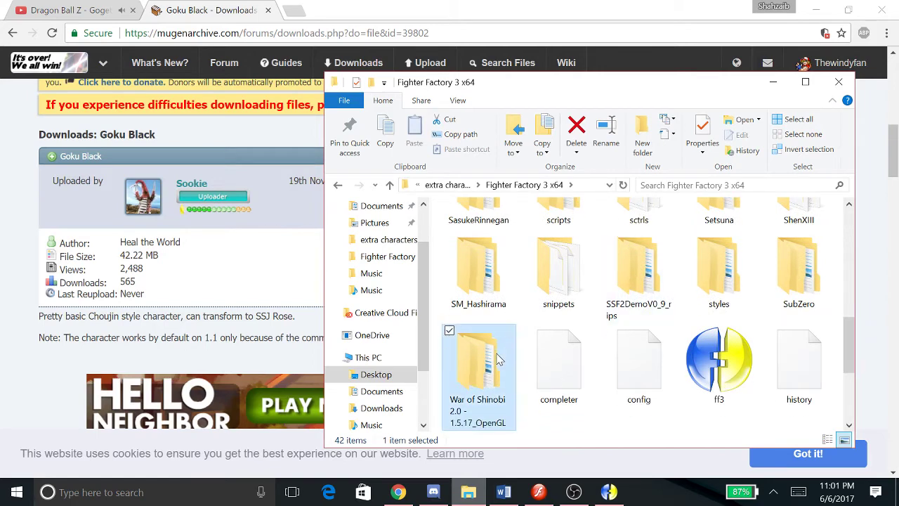
{"action": "double_click", "coordinate": [482, 286]}
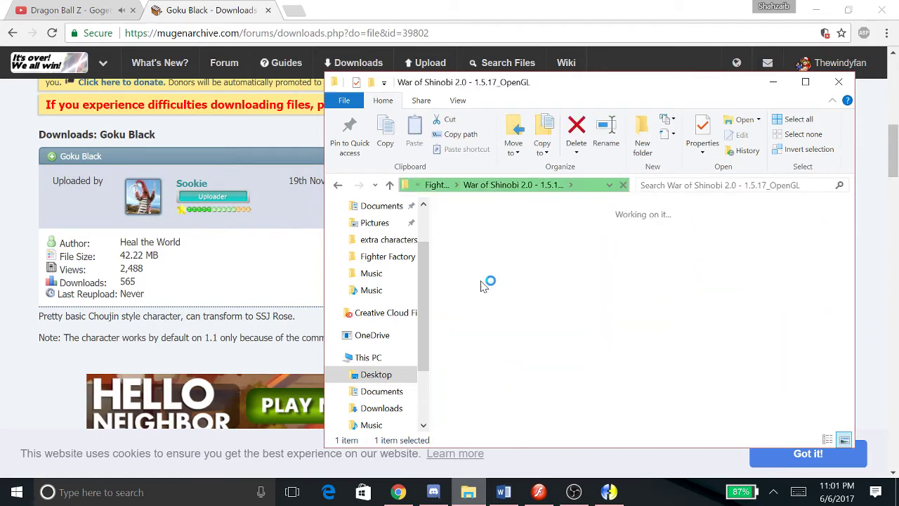
{"action": "left_click", "coordinate": [497, 261]}
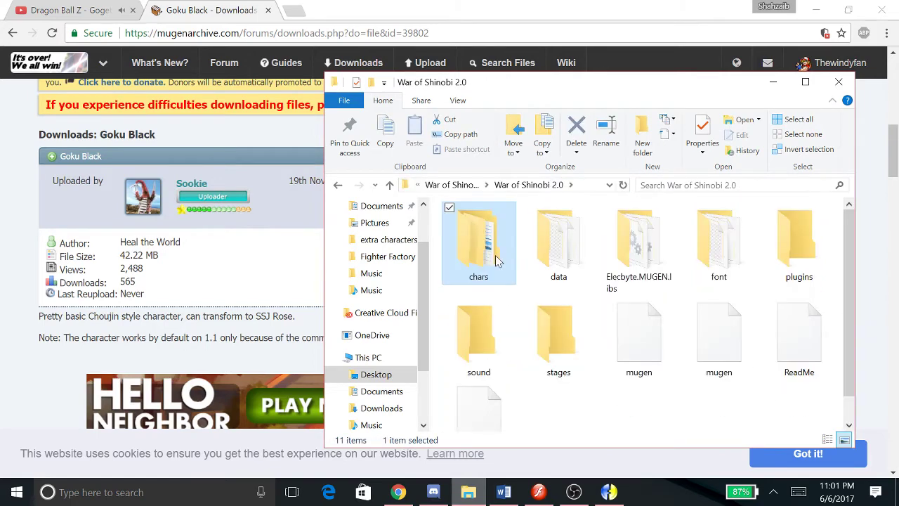
{"action": "double_click", "coordinate": [496, 261]}
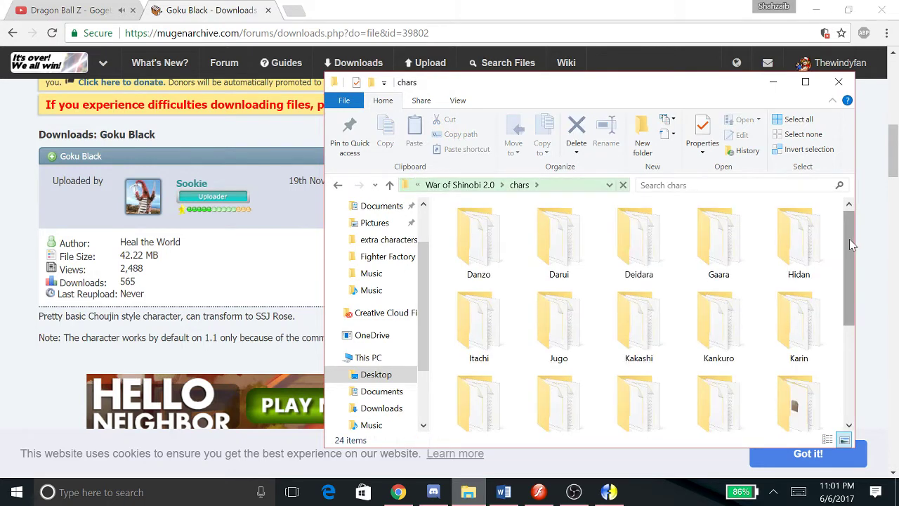
{"action": "scroll", "coordinate": [849, 245], "scroll_direction": "down", "scroll_amount": 1}
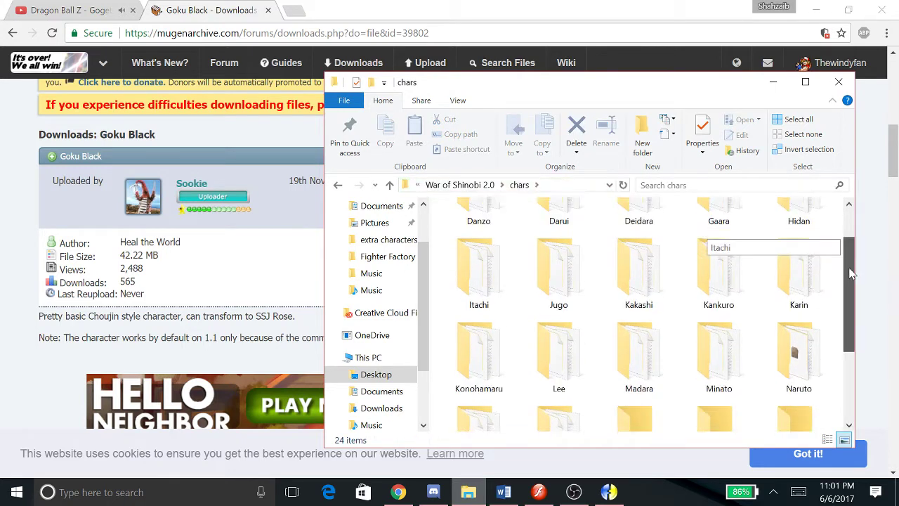
{"action": "double_click", "coordinate": [611, 346]}
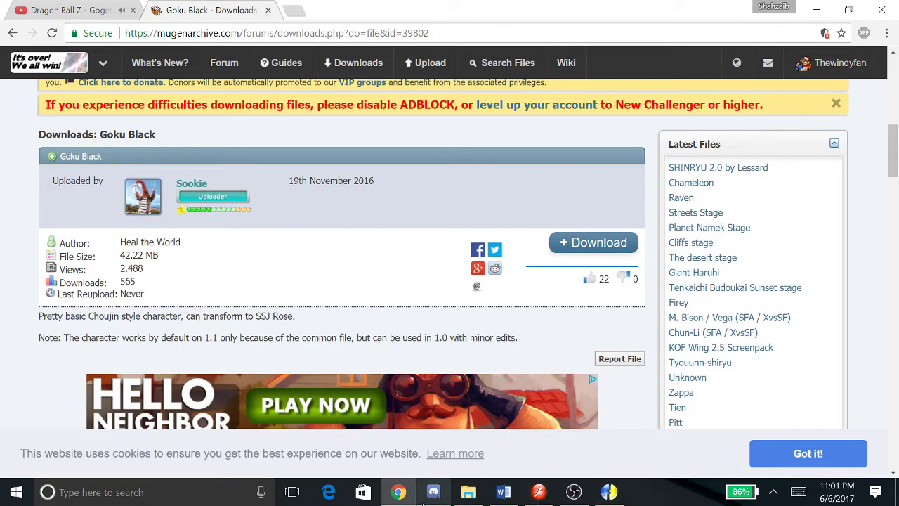
{"action": "left_click", "coordinate": [466, 492]}
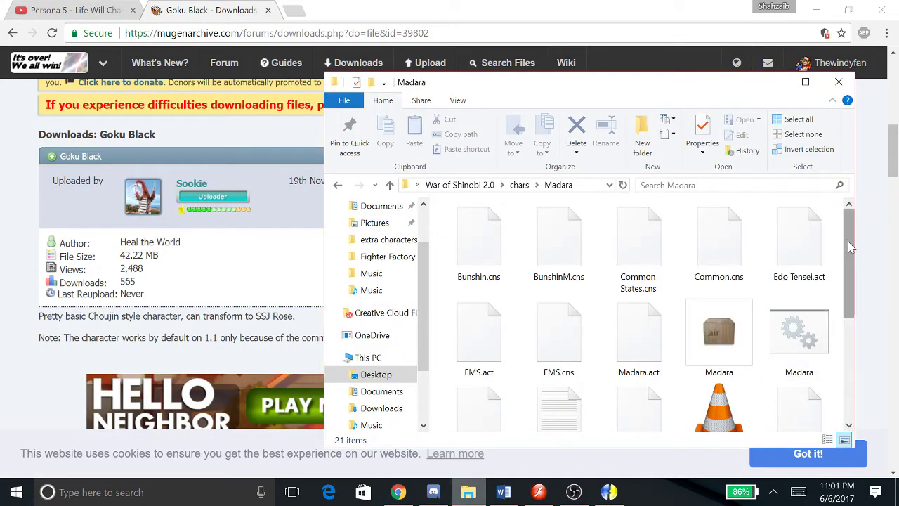
{"action": "left_click_drag", "start_coordinate": [848, 241], "coordinate": [848, 285]}
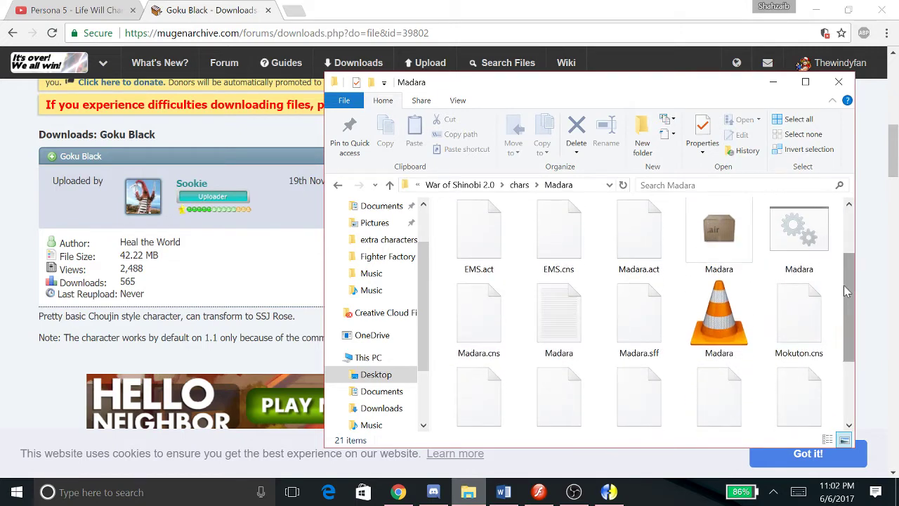
Select Madara's .def file, inspecting its context menu without choosing anything
{"action": "left_click", "coordinate": [570, 311]}
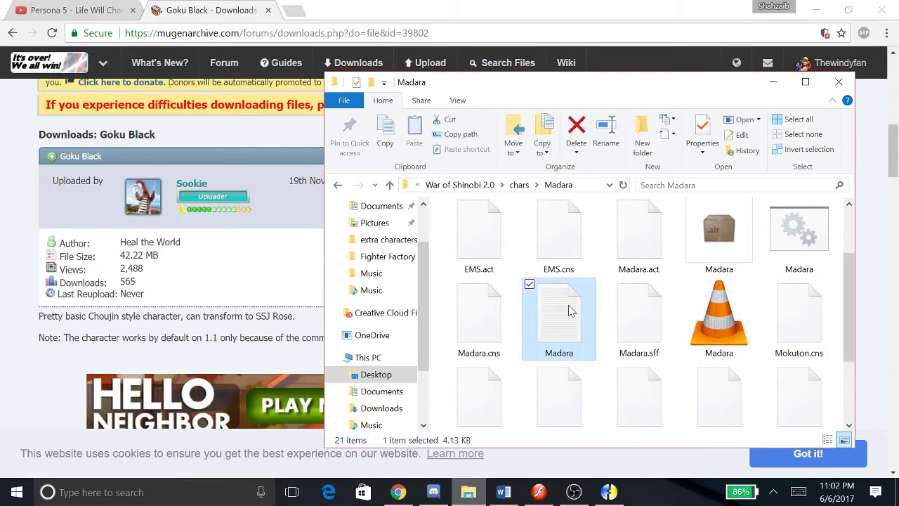
{"action": "left_click", "coordinate": [639, 315]}
{"action": "left_click", "coordinate": [576, 326]}
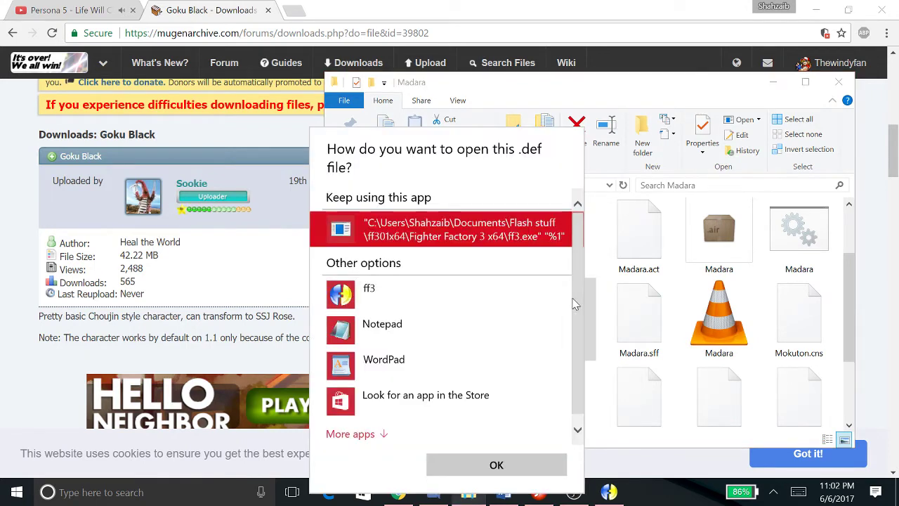
{"action": "left_click", "coordinate": [592, 311]}
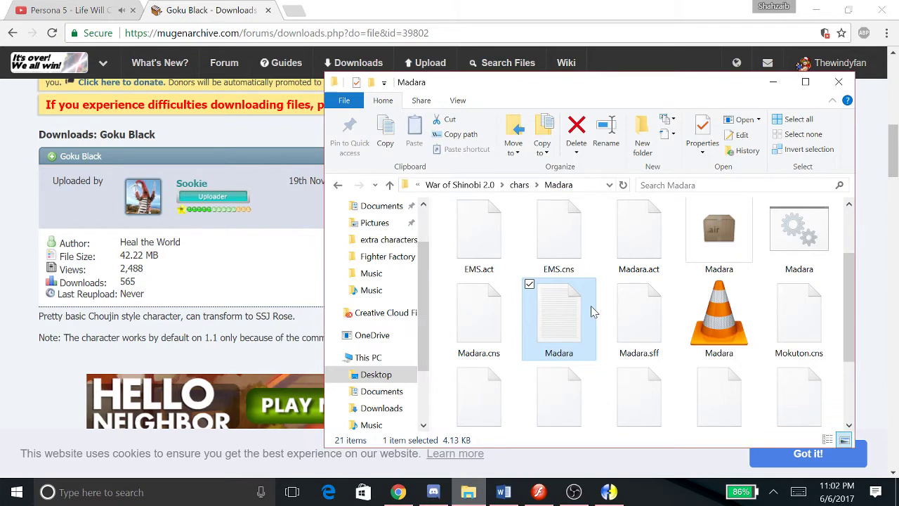
{"action": "right_click", "coordinate": [592, 311]}
{"action": "mouse_move", "coordinate": [514, 248]}
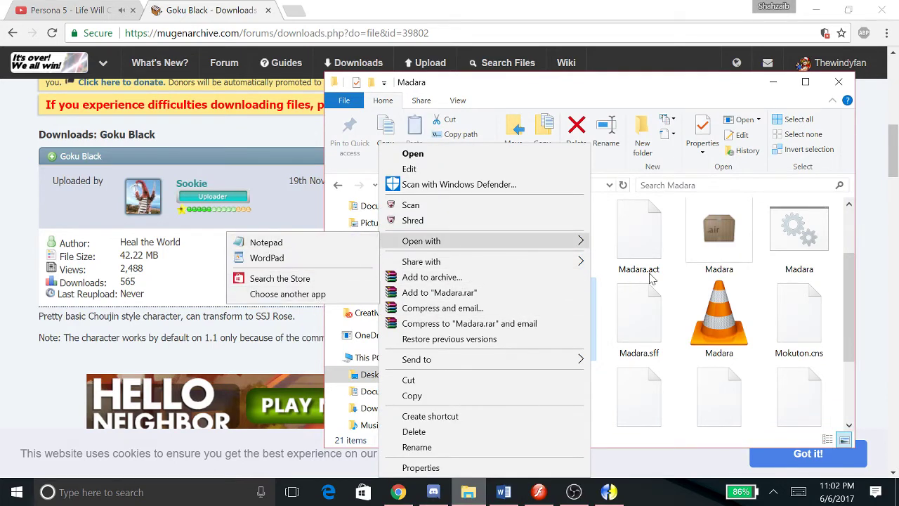
{"action": "left_click", "coordinate": [626, 279]}
{"action": "left_click", "coordinate": [588, 307]}
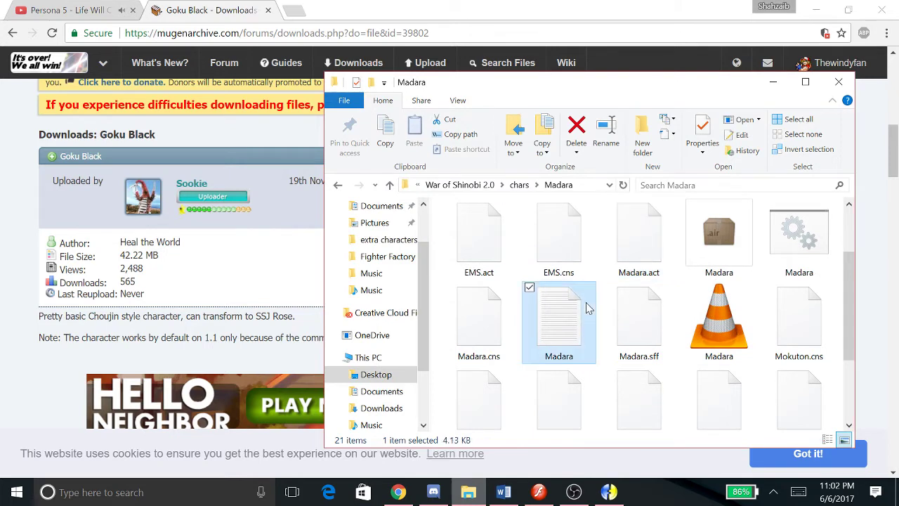
Open Madara's .def file with ff3, then minimize the Madara folder and browser windows
{"action": "double_click", "coordinate": [586, 304]}
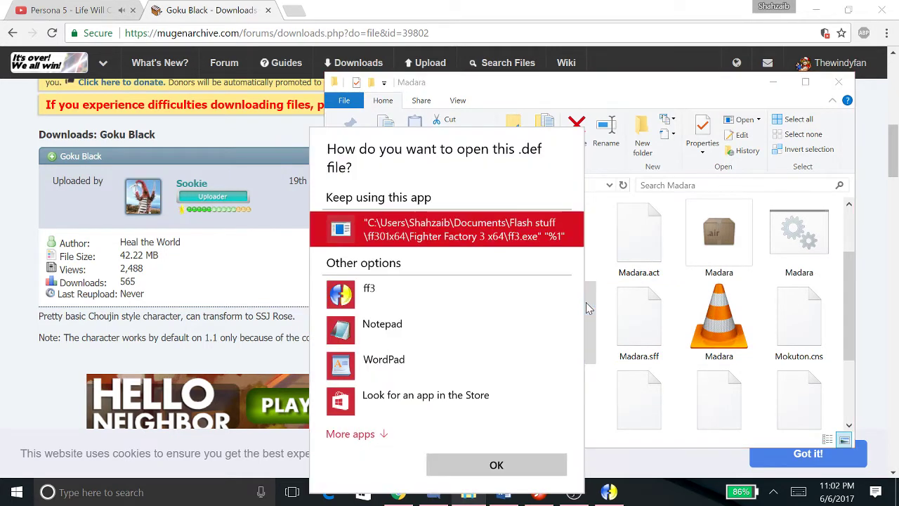
{"action": "left_click", "coordinate": [393, 294]}
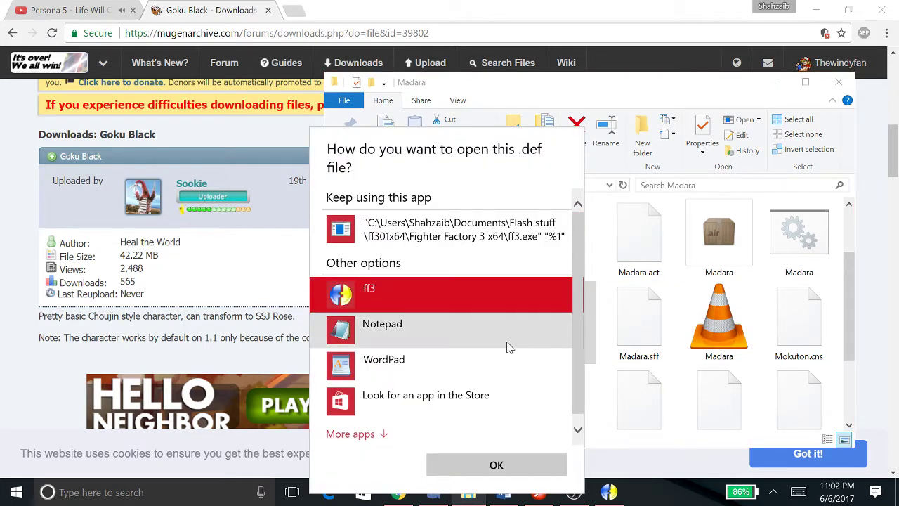
{"action": "double_click", "coordinate": [431, 296]}
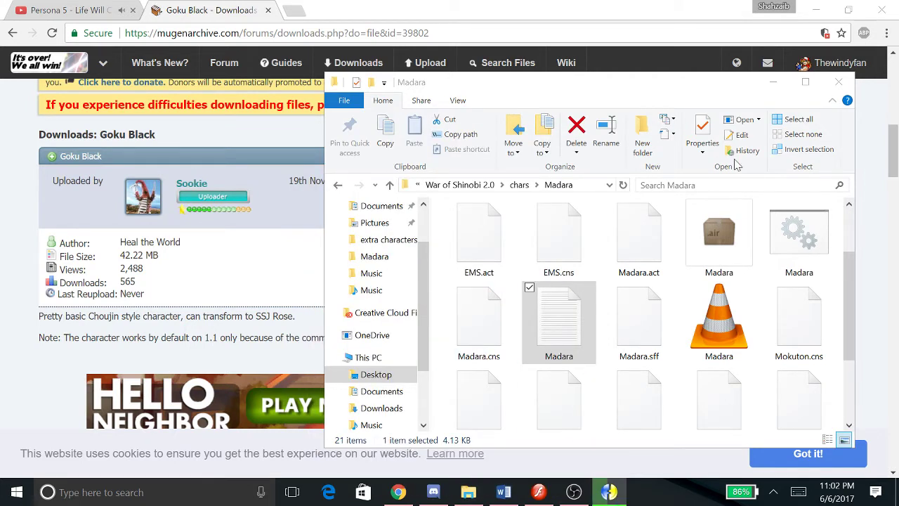
{"action": "left_click", "coordinate": [785, 84]}
{"action": "left_click", "coordinate": [813, 14]}
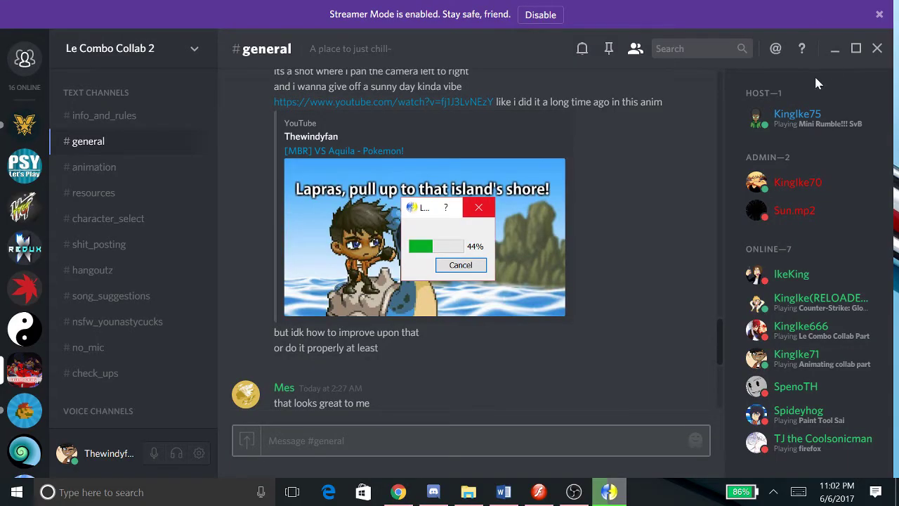
Minimize the chat app, bring Fighter Factory forward with Madara loaded, and show his sprites
{"action": "left_click", "coordinate": [834, 48]}
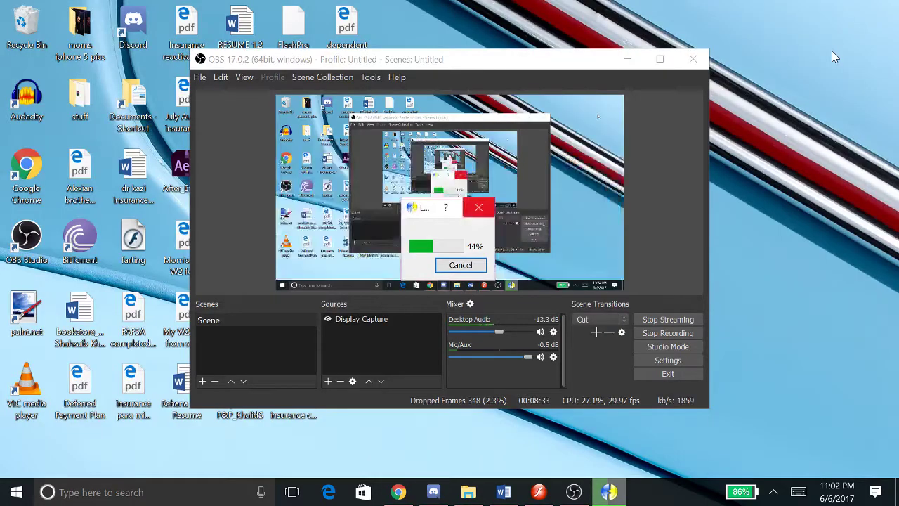
{"action": "left_click", "coordinate": [609, 491]}
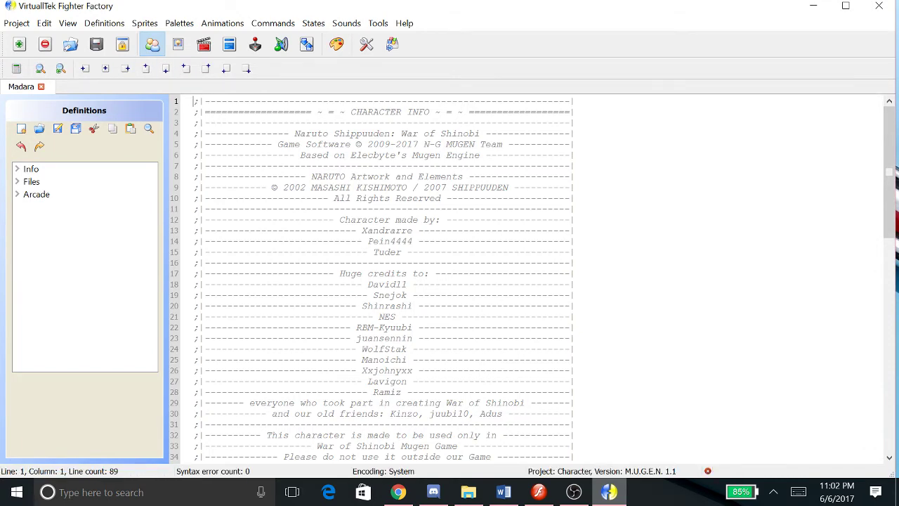
{"action": "mouse_move", "coordinate": [892, 179]}
{"action": "left_mouse_down"}
{"action": "mouse_move", "coordinate": [892, 260]}
{"action": "mouse_move", "coordinate": [892, 176]}
{"action": "left_mouse_up"}
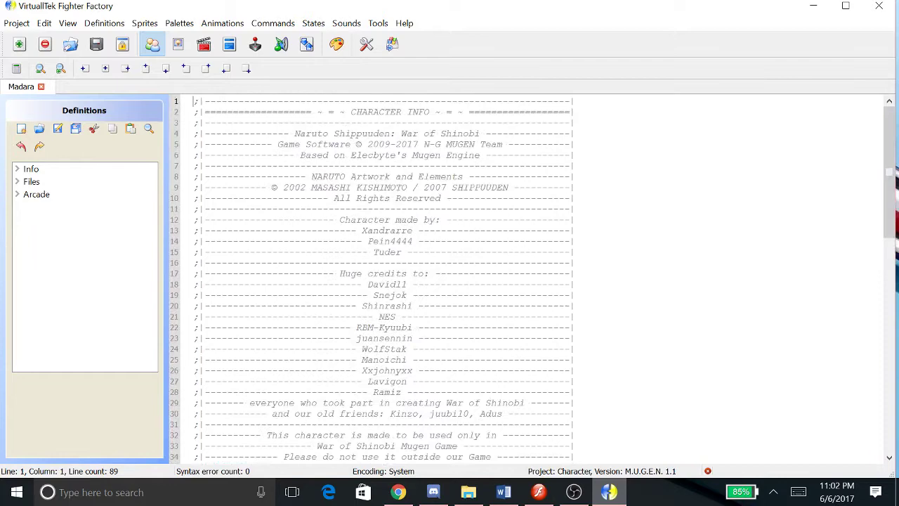
{"action": "left_click", "coordinate": [175, 45]}
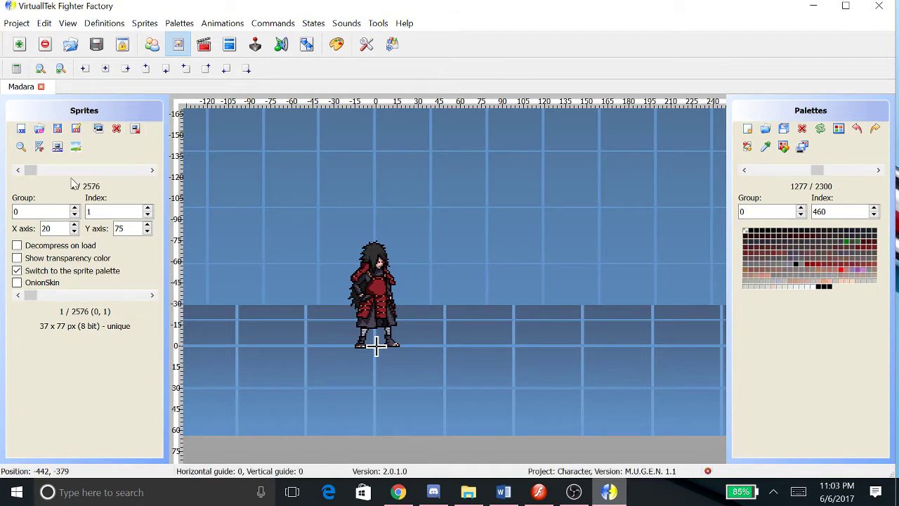
Zoom in on the sprite and step forward through the next eight Madara sprites
{"action": "left_click", "coordinate": [60, 68]}
{"action": "left_click", "coordinate": [60, 68]}
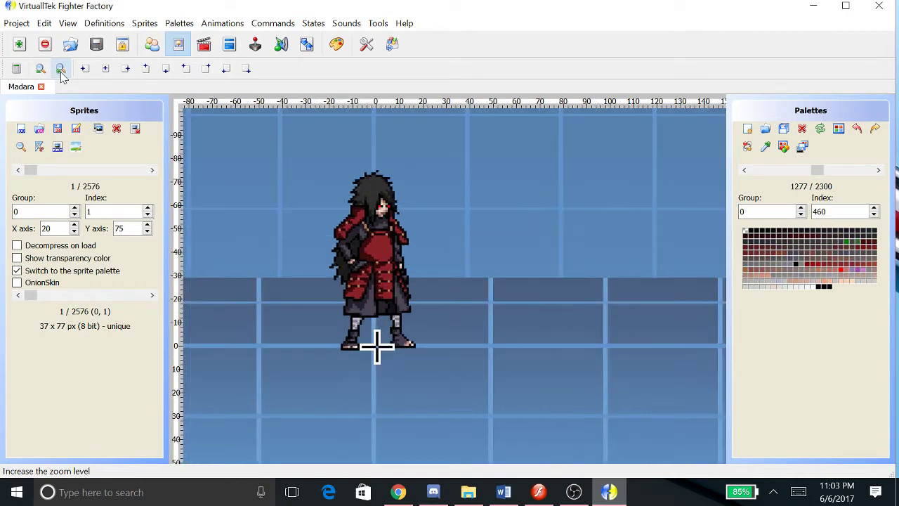
{"action": "left_click", "coordinate": [152, 172]}
{"action": "left_click", "coordinate": [152, 172]}
{"action": "left_click", "coordinate": [152, 172]}
{"action": "left_click", "coordinate": [153, 171]}
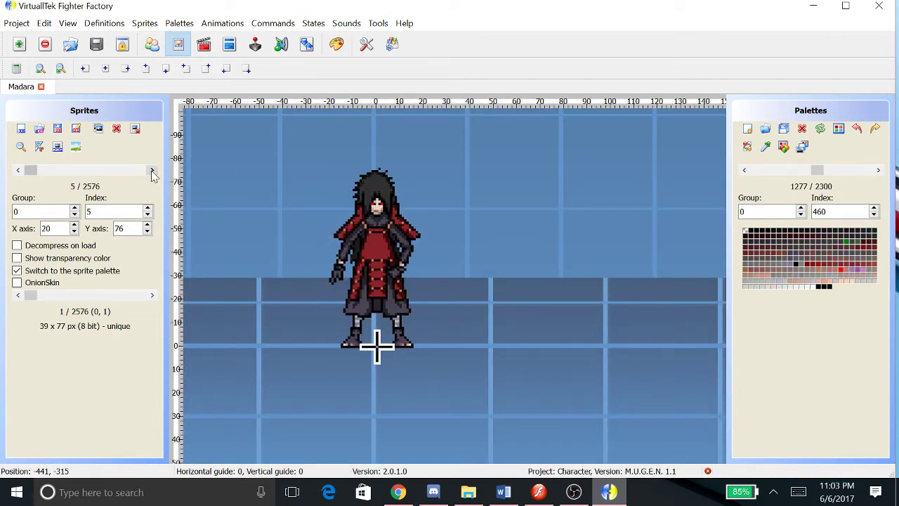
{"action": "left_click", "coordinate": [152, 171]}
{"action": "left_click", "coordinate": [152, 171]}
{"action": "left_click", "coordinate": [152, 171]}
{"action": "left_click", "coordinate": [153, 171]}
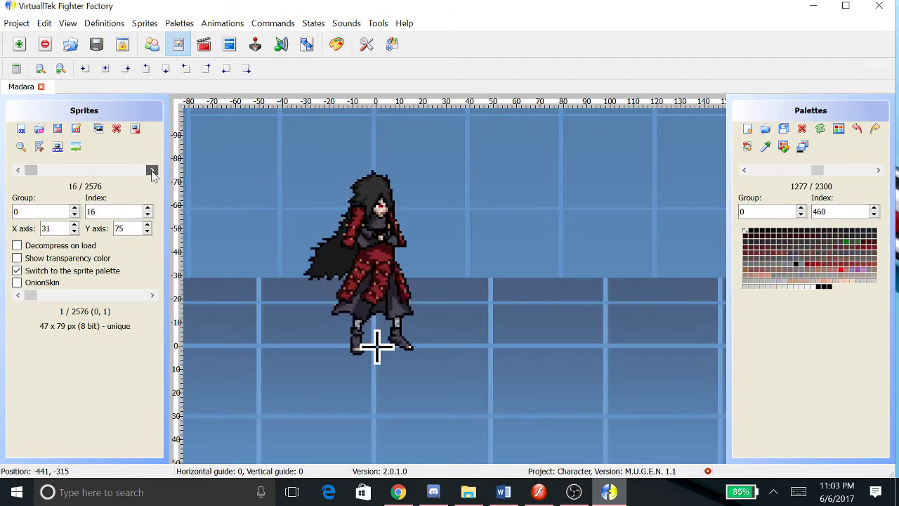
{"action": "left_click", "coordinate": [152, 171]}
Go back to sprite 1 of 2576, the 37 x 77 px standing pose (group 0, index 1)
{"action": "left_click_drag", "start_coordinate": [152, 172], "coordinate": [152, 171]}
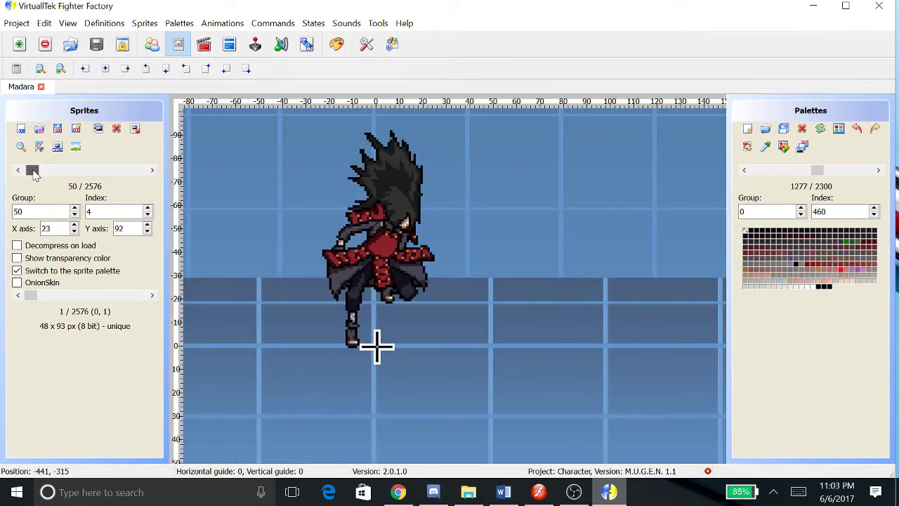
{"action": "left_click_drag", "start_coordinate": [33, 171], "coordinate": [78, 173]}
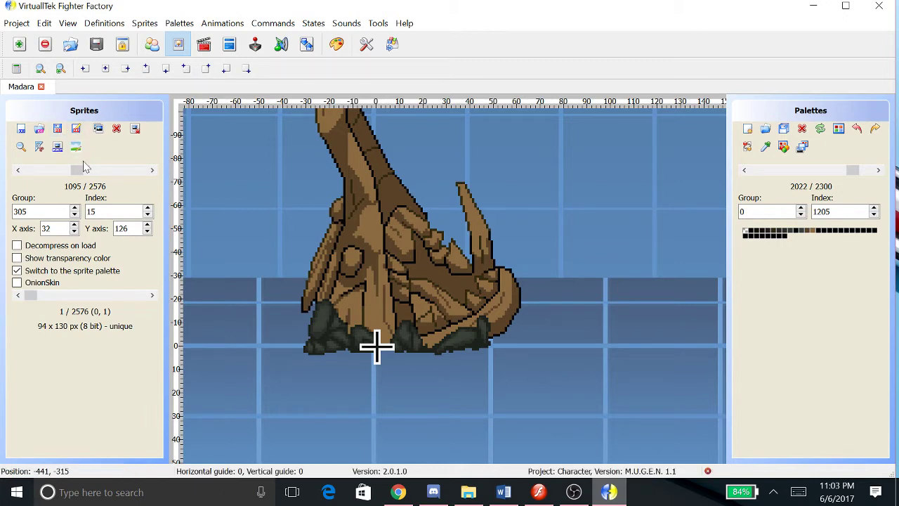
{"action": "left_click_drag", "start_coordinate": [78, 170], "coordinate": [21, 171]}
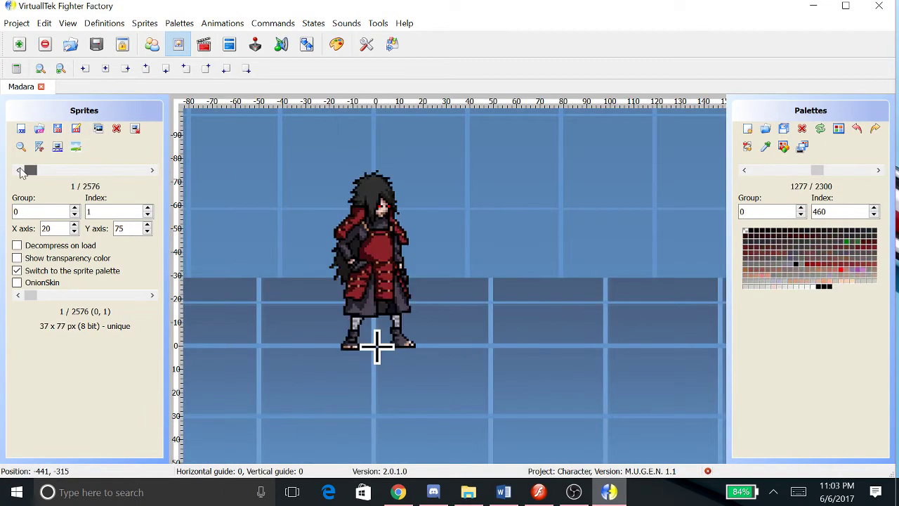
Start exporting all sprites as images and browse to the Fighter Factory 3 x64 folder
{"action": "left_click", "coordinate": [59, 130]}
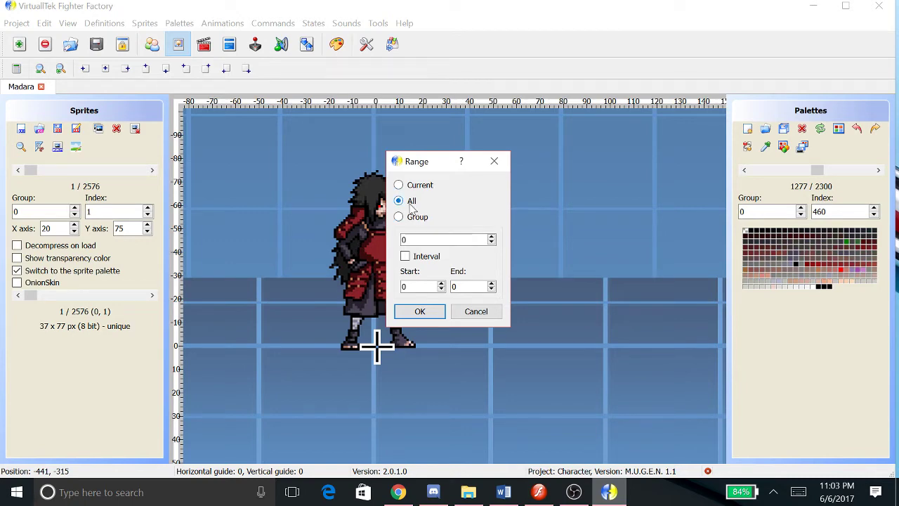
{"action": "left_click", "coordinate": [419, 311]}
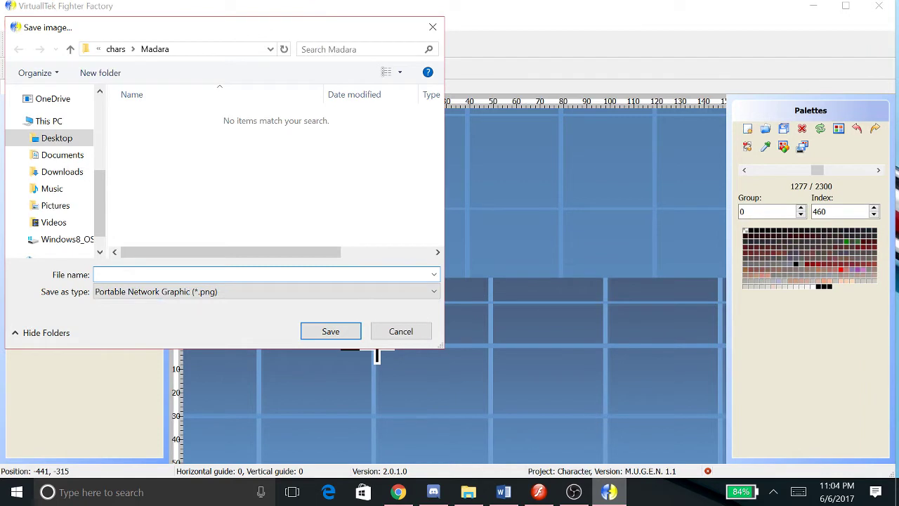
{"action": "left_click", "coordinate": [115, 49]}
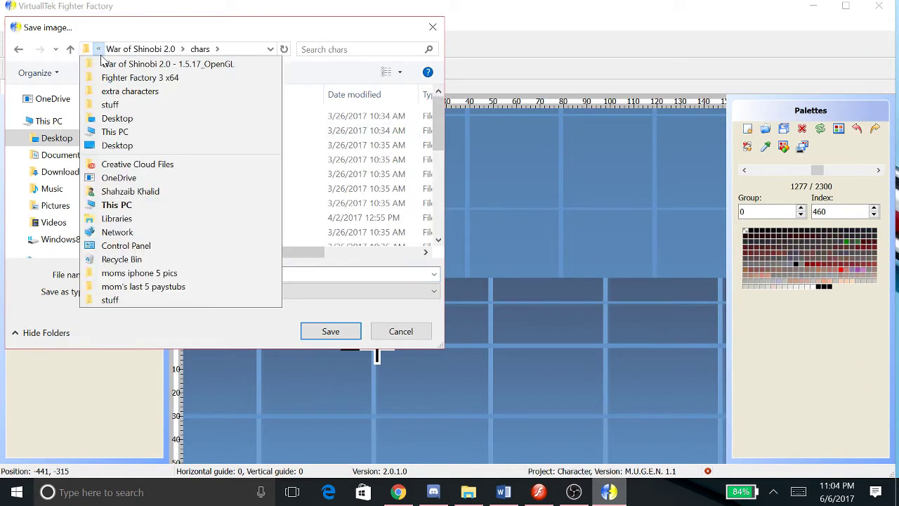
{"action": "left_click", "coordinate": [112, 77]}
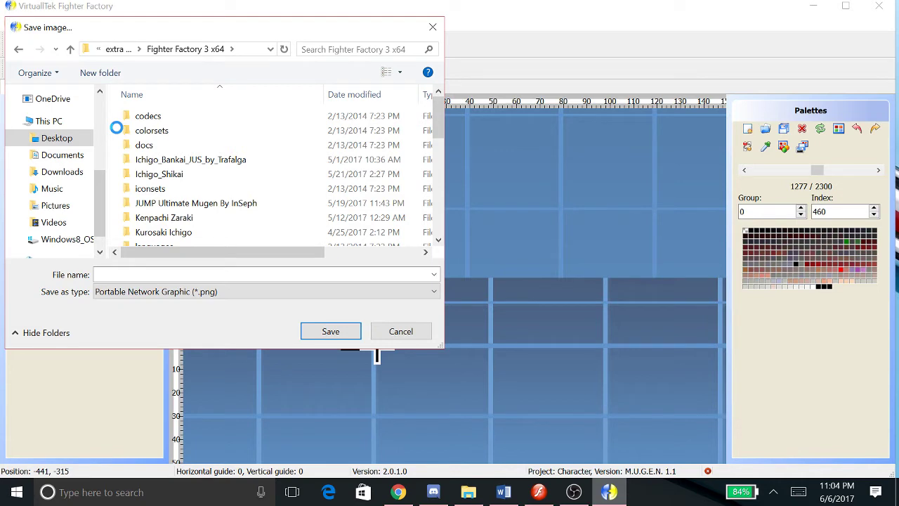
Create a 'Madara Sprites' folder, open it, and enter the file name 'Madara Uchiha'
{"action": "right_click", "coordinate": [144, 130]}
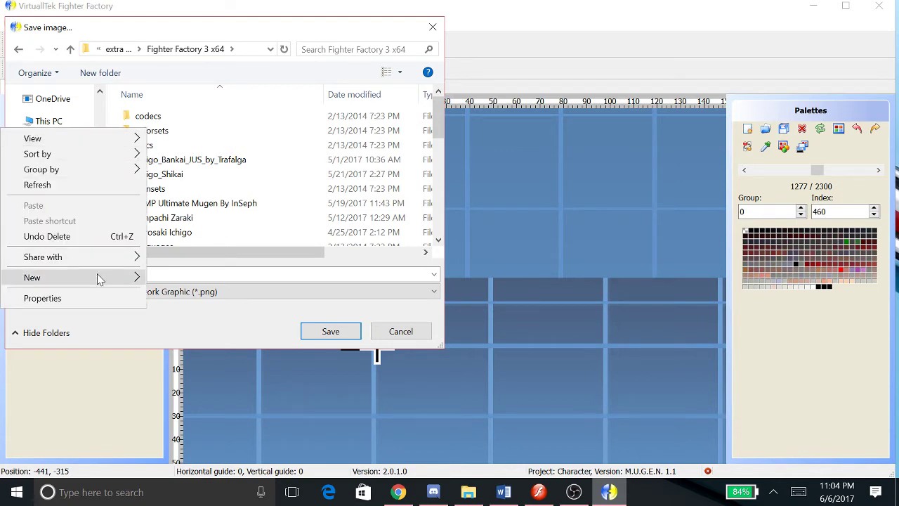
{"action": "mouse_move", "coordinate": [99, 276]}
{"action": "left_click", "coordinate": [163, 275]}
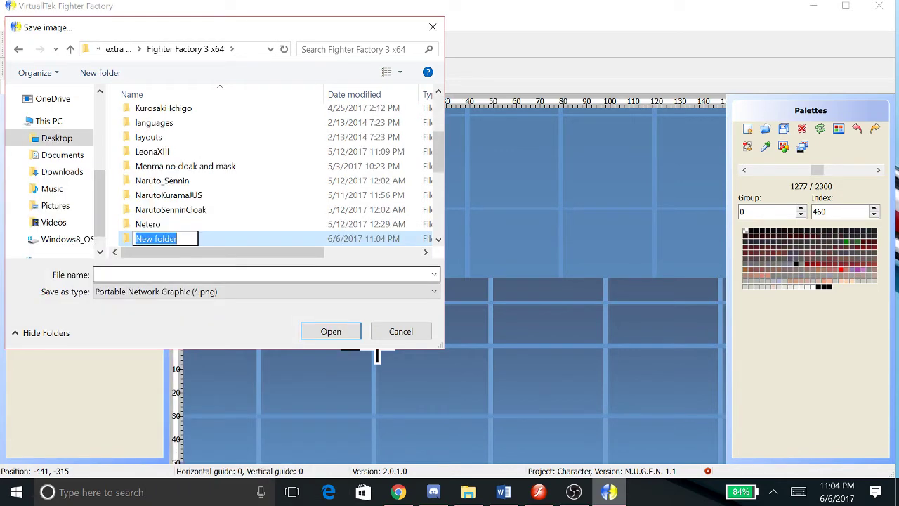
{"action": "type", "text": "Madara Sprites"}
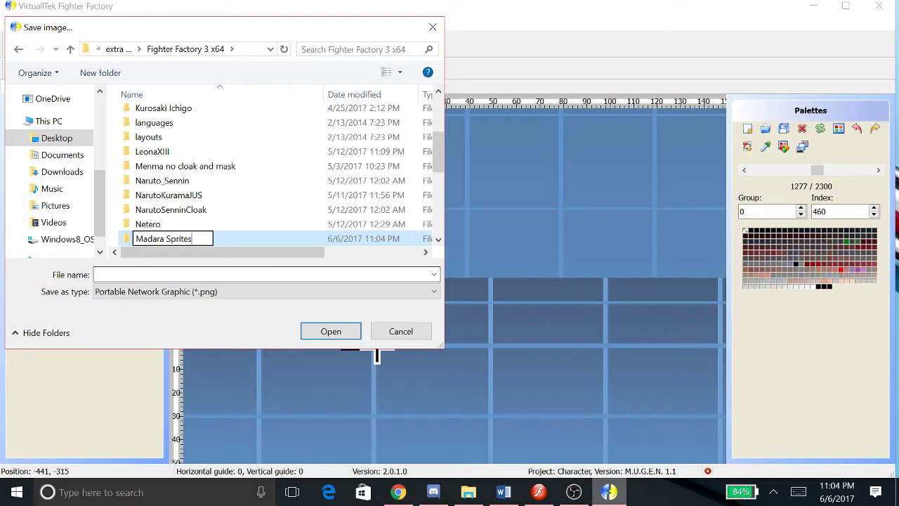
{"action": "key", "text": "Return"}
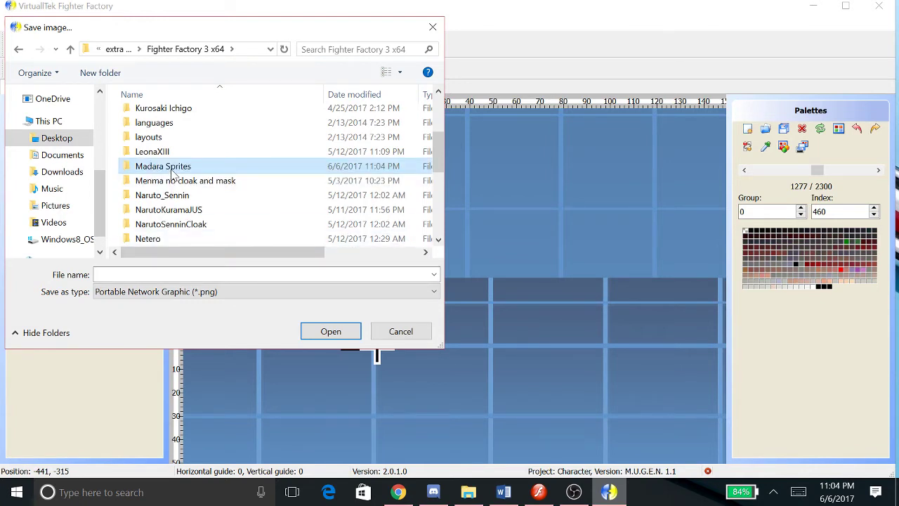
{"action": "double_click", "coordinate": [176, 175]}
{"action": "type", "text": "Mad"}
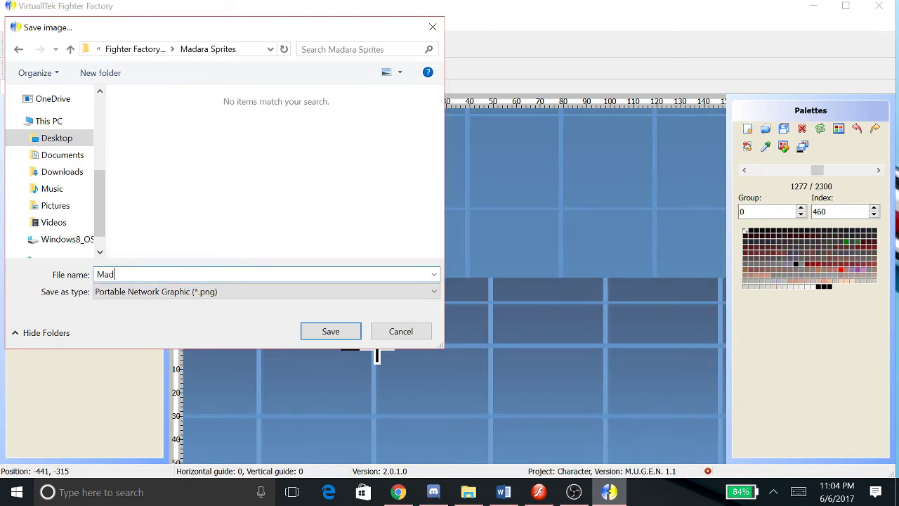
{"action": "type", "text": "ara Uchiha"}
Save all 2576 sprites as PNGs into Madara Sprites and wait for the export to finish
{"action": "left_click", "coordinate": [318, 331]}
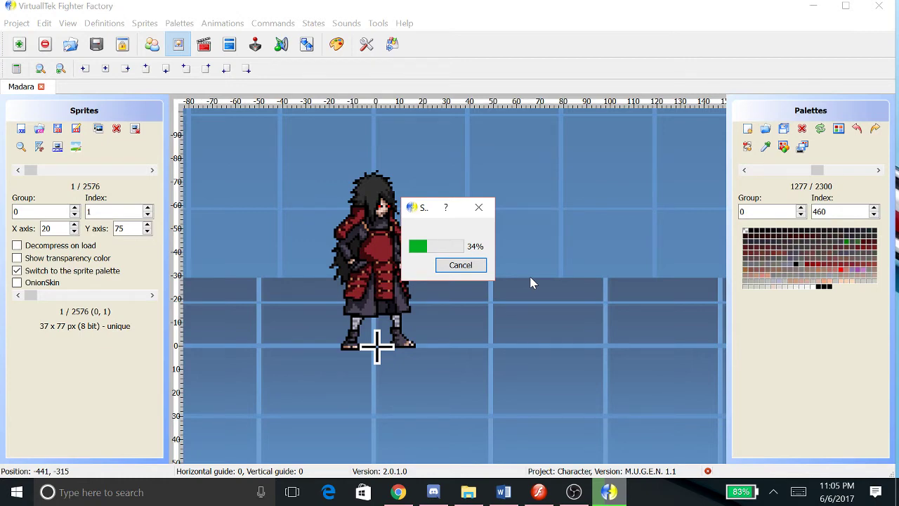
{"action": "key", "text": "alt+Tab"}
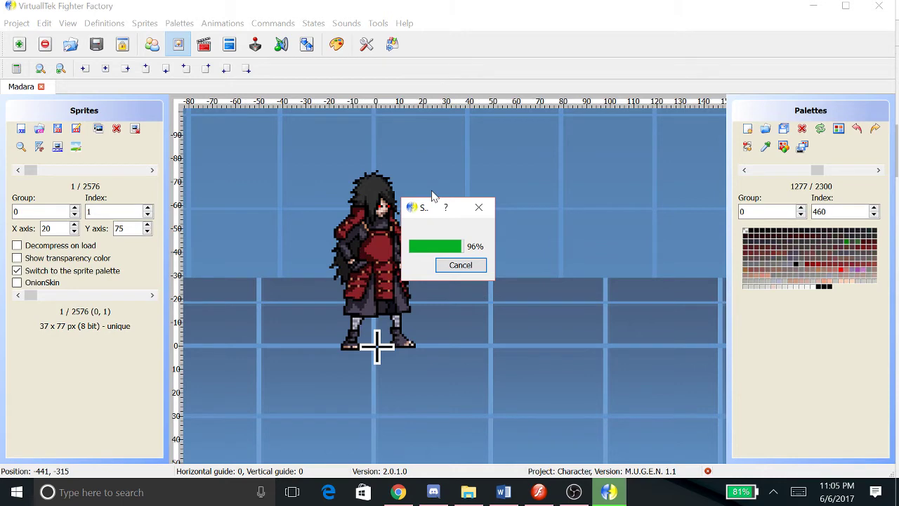
{"action": "left_click_drag", "start_coordinate": [427, 211], "coordinate": [426, 198]}
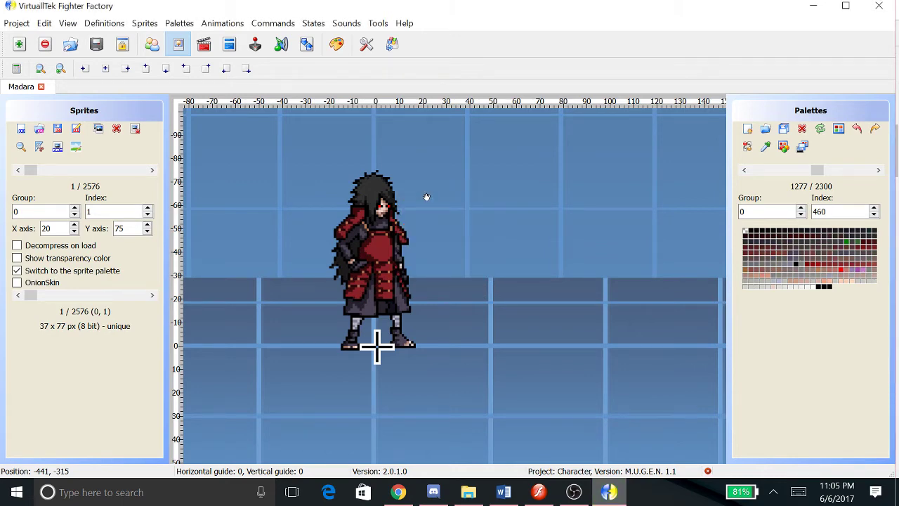
In Explorer, go up to Fighter Factory 3 x64 and open the Madara Sprites folder
{"action": "left_click", "coordinate": [469, 491]}
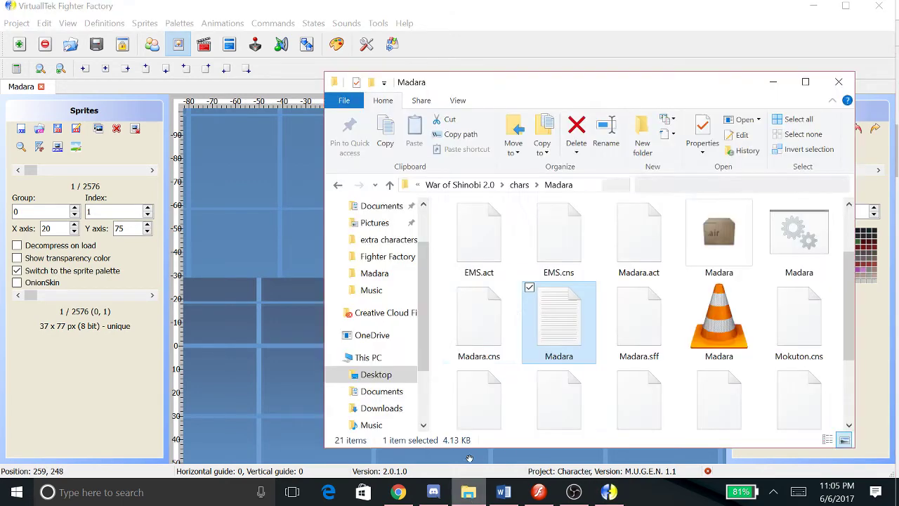
{"action": "left_click", "coordinate": [519, 186]}
{"action": "left_click", "coordinate": [460, 185]}
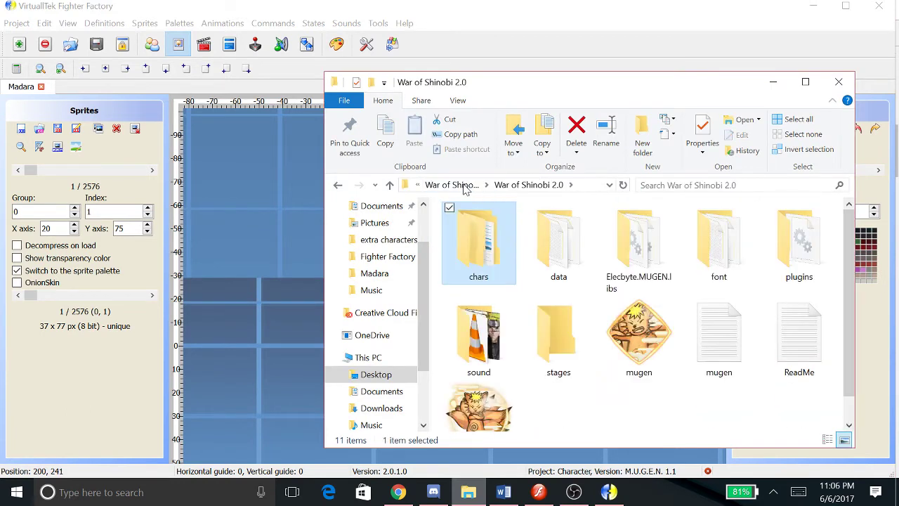
{"action": "left_click", "coordinate": [462, 186]}
{"action": "left_click", "coordinate": [436, 184]}
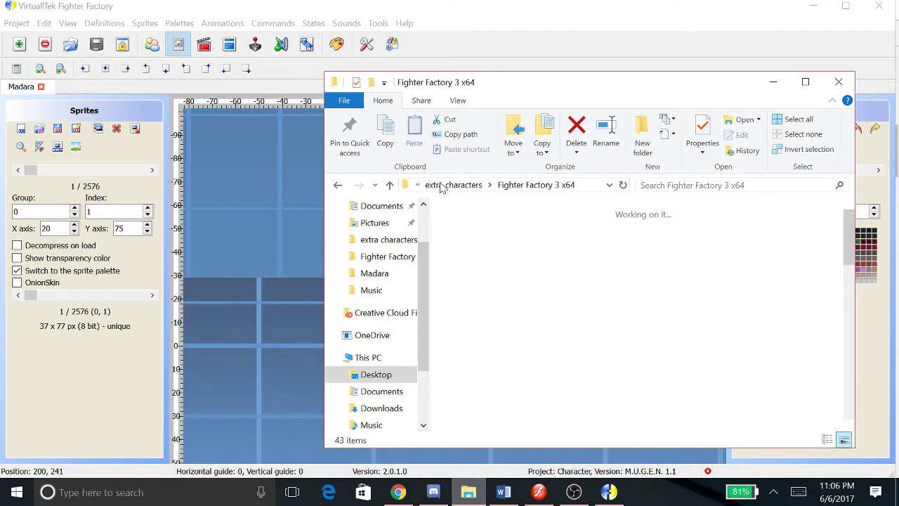
{"action": "left_click_drag", "start_coordinate": [849, 336], "coordinate": [849, 270]}
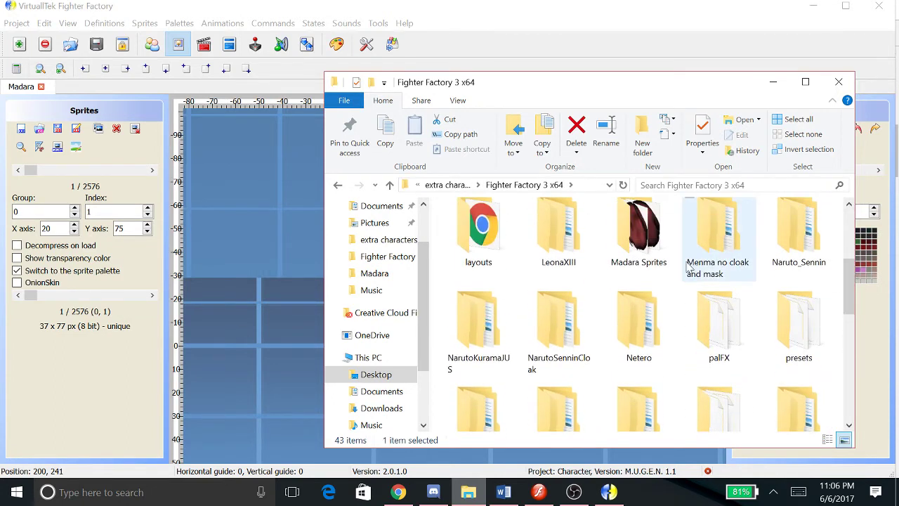
{"action": "left_click", "coordinate": [627, 245]}
{"action": "double_click", "coordinate": [627, 245]}
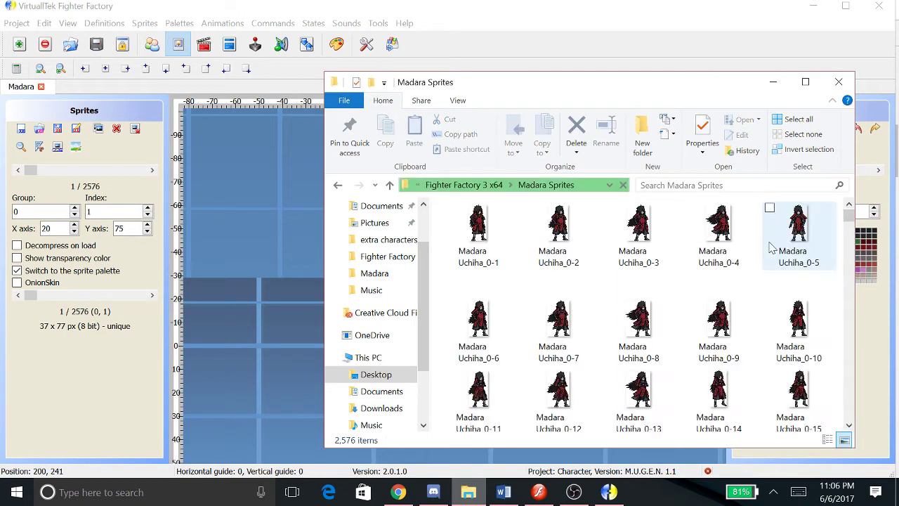
{"action": "mouse_move", "coordinate": [849, 215]}
{"action": "left_mouse_down"}
{"action": "mouse_move", "coordinate": [850, 226]}
{"action": "mouse_move", "coordinate": [849, 208]}
{"action": "left_mouse_up"}
Inspect exported images like Madara Uchiha_15-0, then return to Fighter Factory's Animations view
{"action": "left_click", "coordinate": [672, 360]}
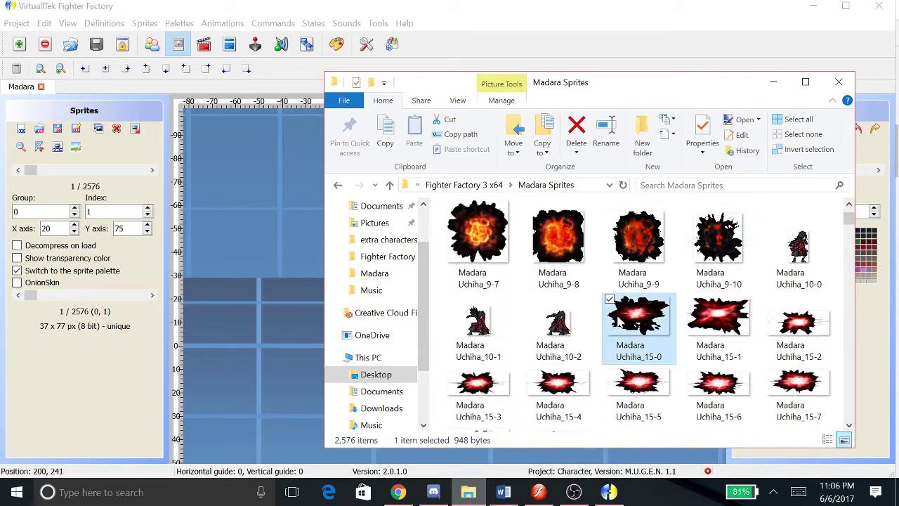
{"action": "left_click", "coordinate": [627, 316]}
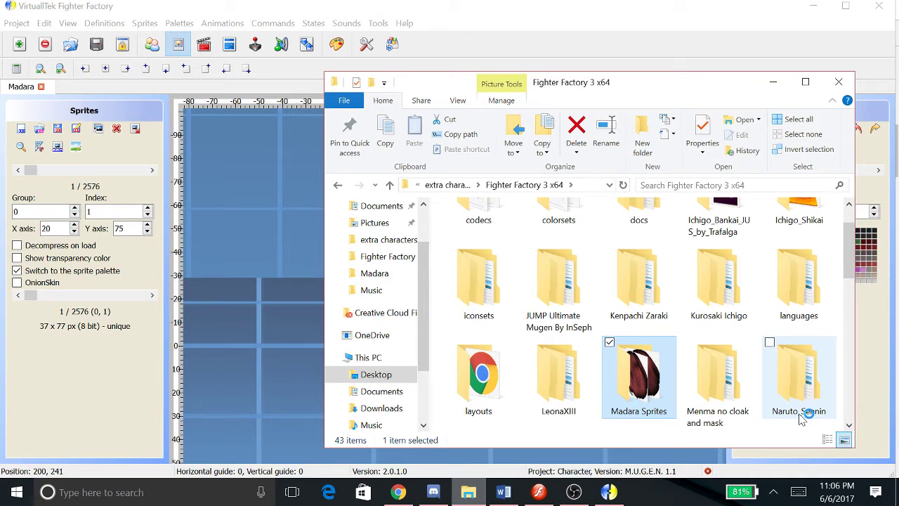
{"action": "left_click", "coordinate": [188, 87]}
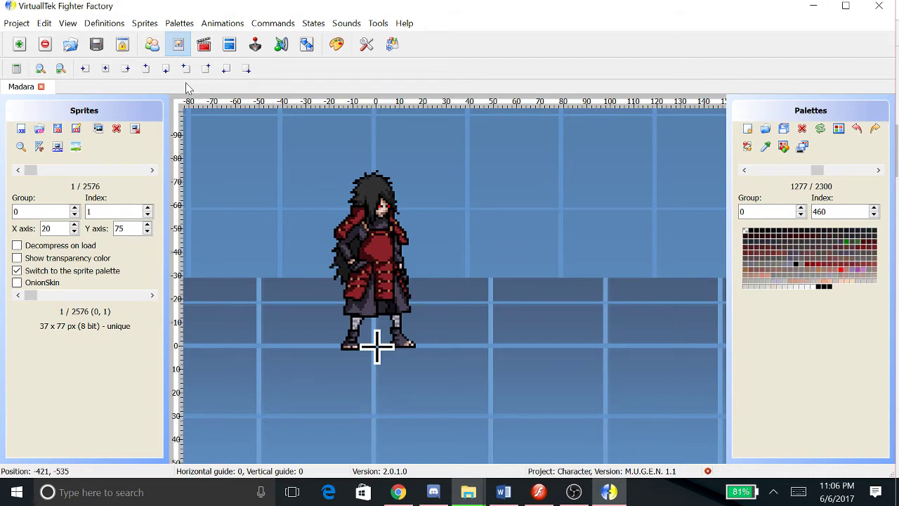
{"action": "left_click", "coordinate": [204, 44]}
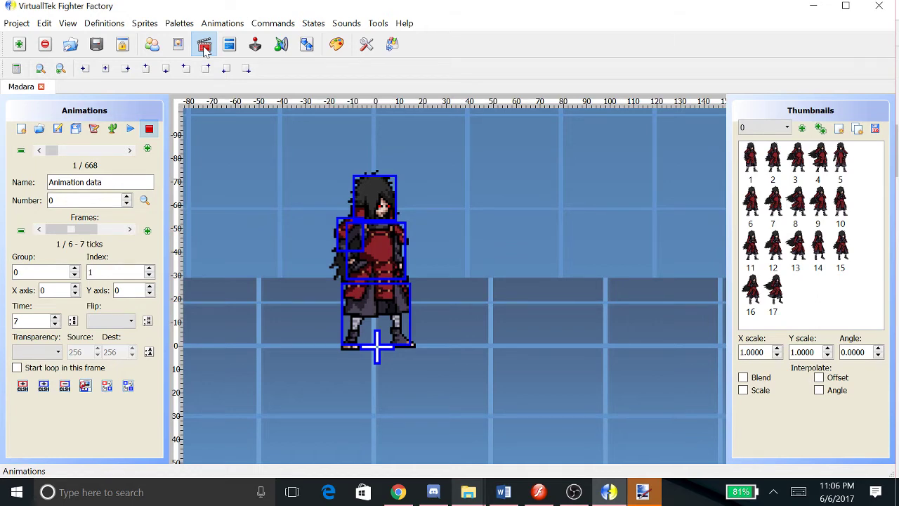
Select animation 20 Walking Forward, play and stop it, then start saving it as an animated GIF
{"action": "left_click", "coordinate": [130, 150]}
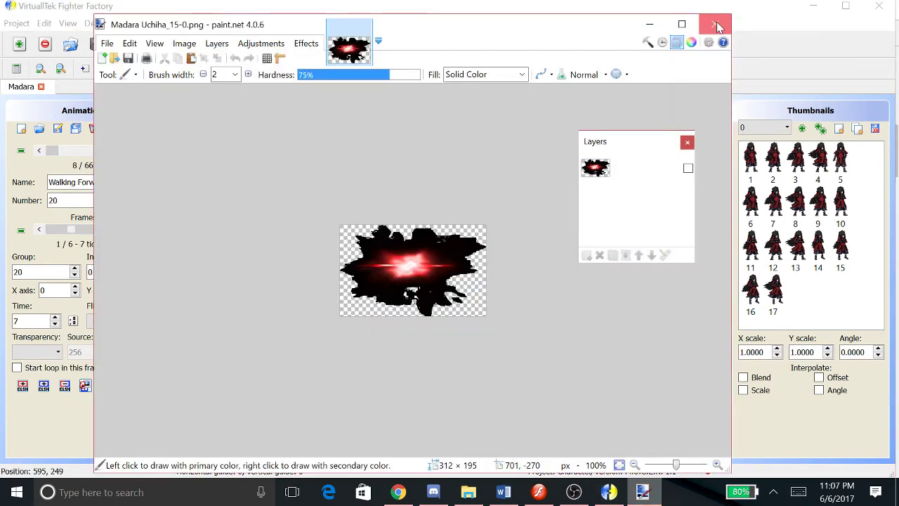
{"action": "left_click", "coordinate": [717, 26]}
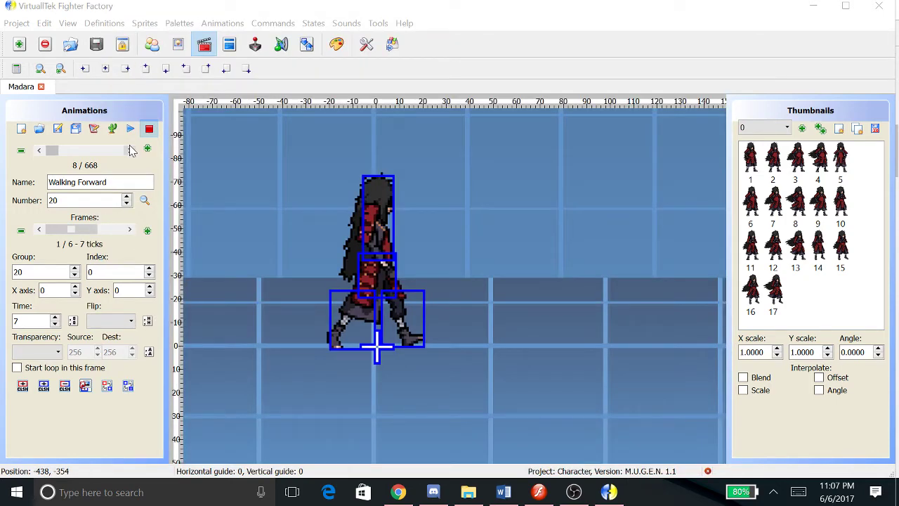
{"action": "left_click", "coordinate": [131, 129]}
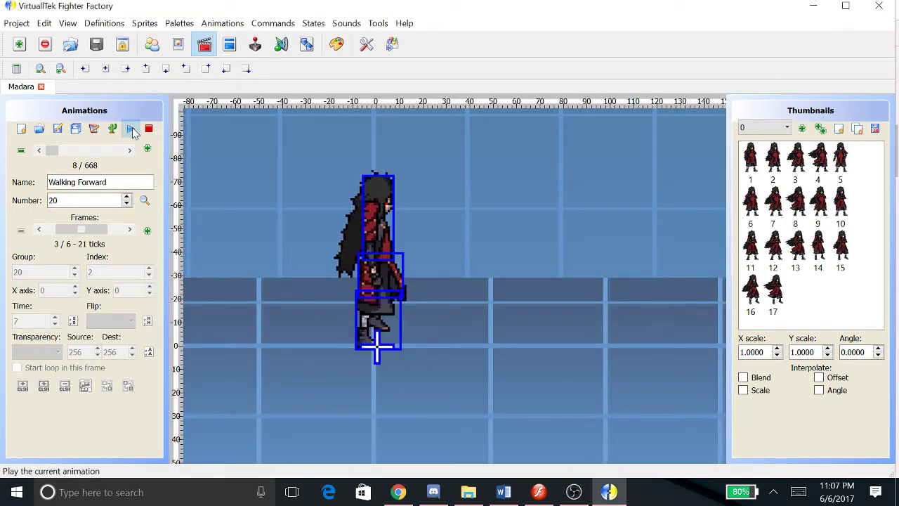
{"action": "left_click", "coordinate": [148, 128]}
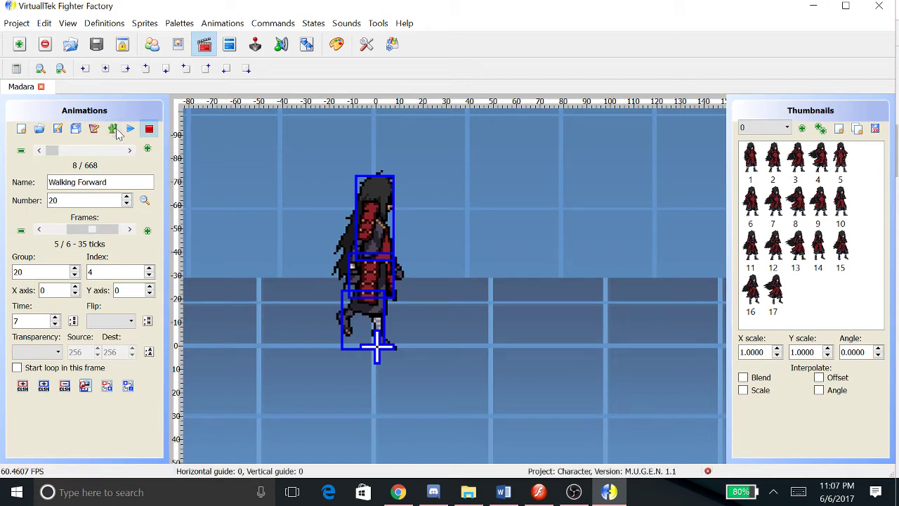
{"action": "left_click", "coordinate": [115, 131]}
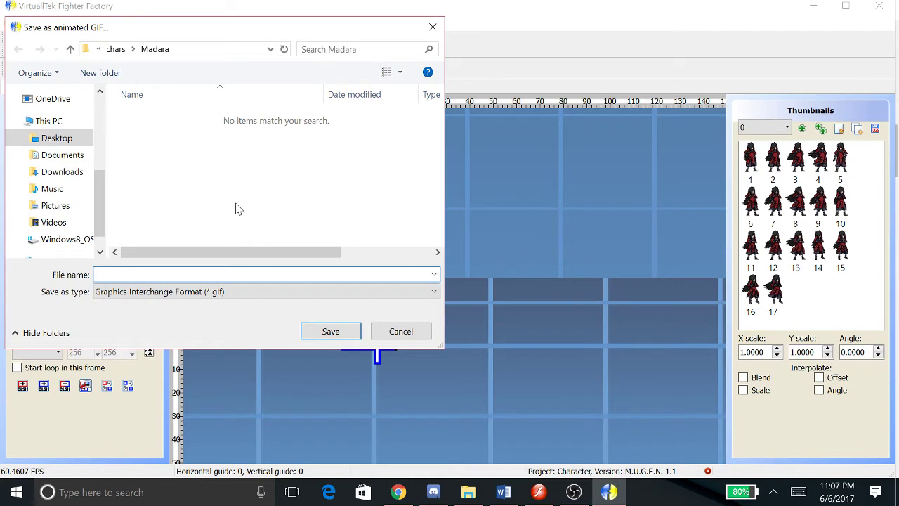
Save the Walking Forward animation as the GIF 'madara walk' in Fighter Factory 3 x64
{"action": "left_click", "coordinate": [114, 49]}
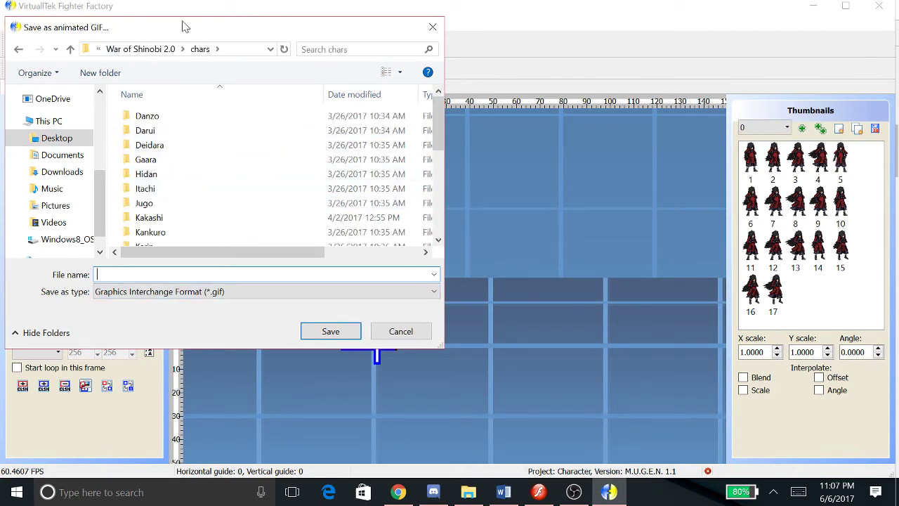
{"action": "left_click", "coordinate": [217, 49]}
{"action": "left_click", "coordinate": [146, 55]}
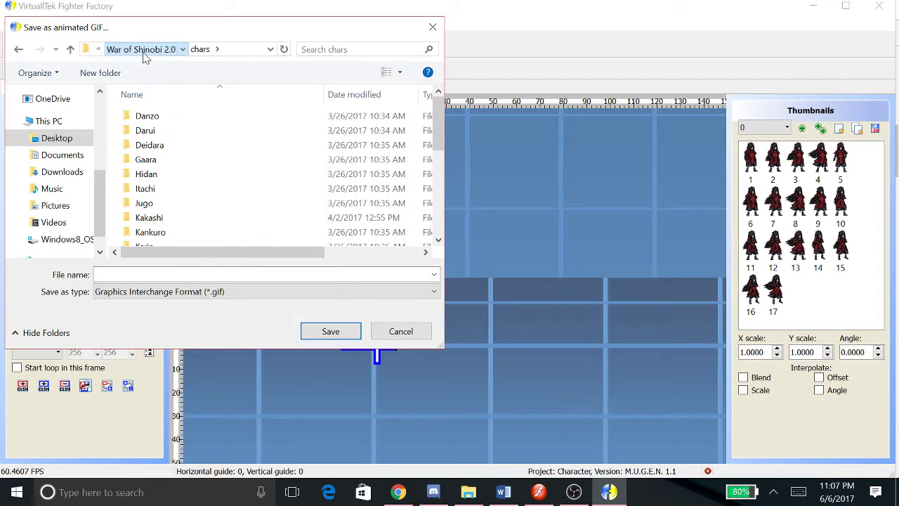
{"action": "left_click", "coordinate": [146, 55]}
{"action": "left_click", "coordinate": [126, 50]}
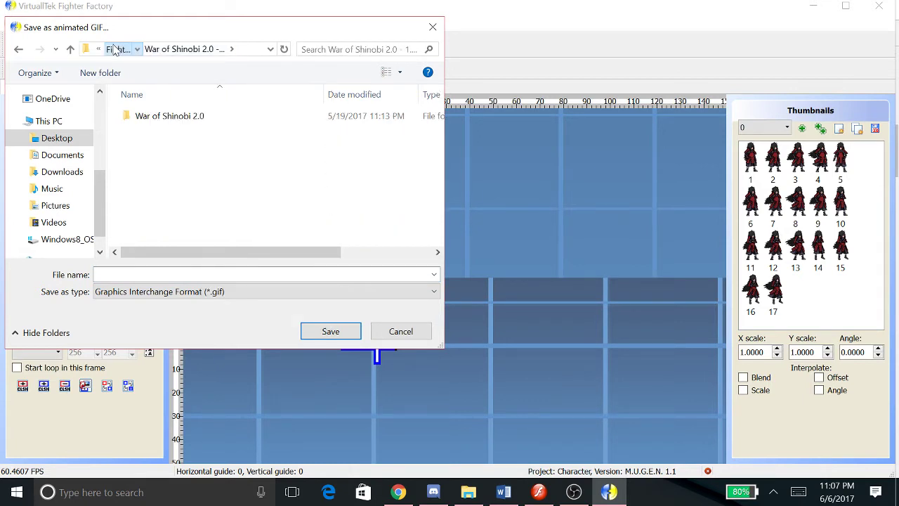
{"action": "left_click", "coordinate": [115, 49]}
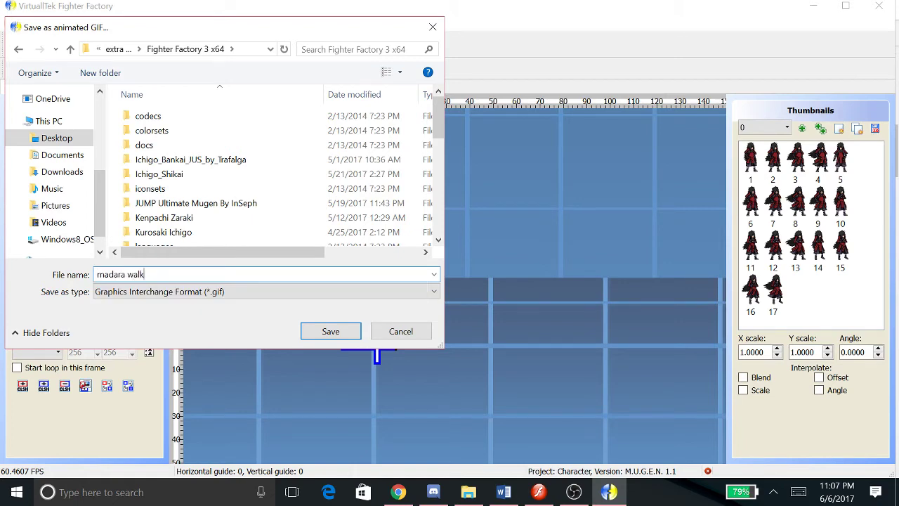
{"action": "key", "text": "Return"}
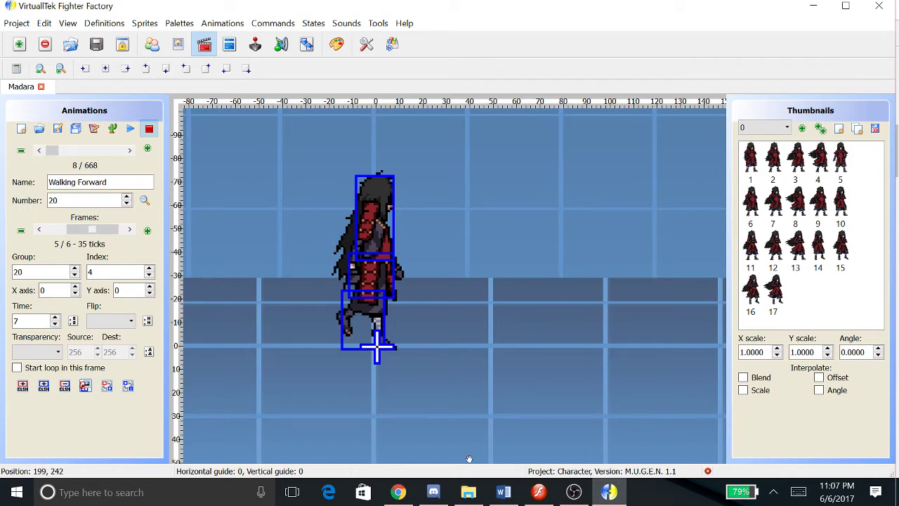
Play the 6-frame 'madara walk' GIF in GIF Viewer, then close it and reselect the 4.73 KB file
{"action": "left_click", "coordinate": [466, 493]}
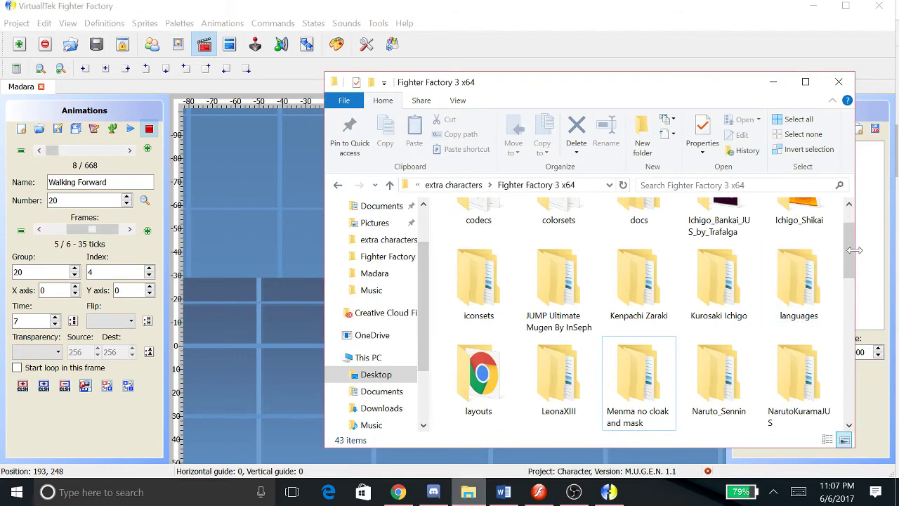
{"action": "left_click_drag", "start_coordinate": [853, 256], "coordinate": [855, 379]}
{"action": "left_click", "coordinate": [481, 357]}
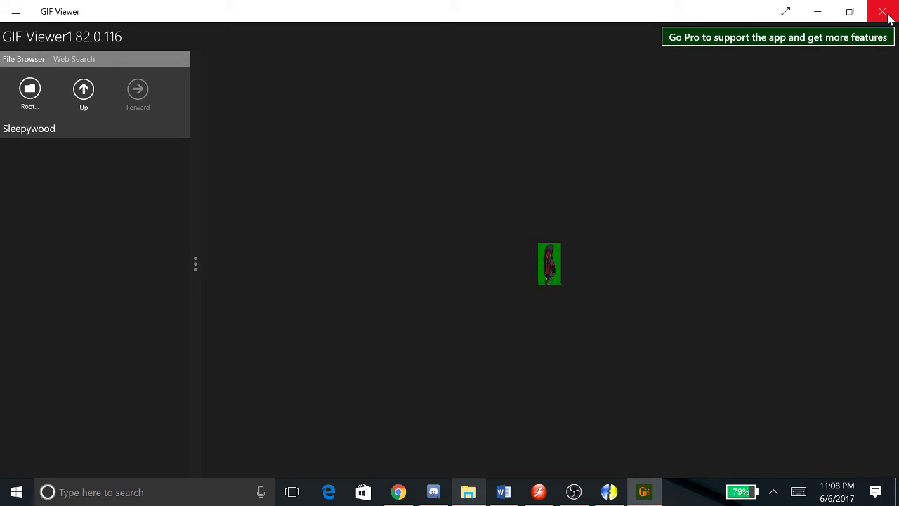
{"action": "left_click", "coordinate": [888, 17]}
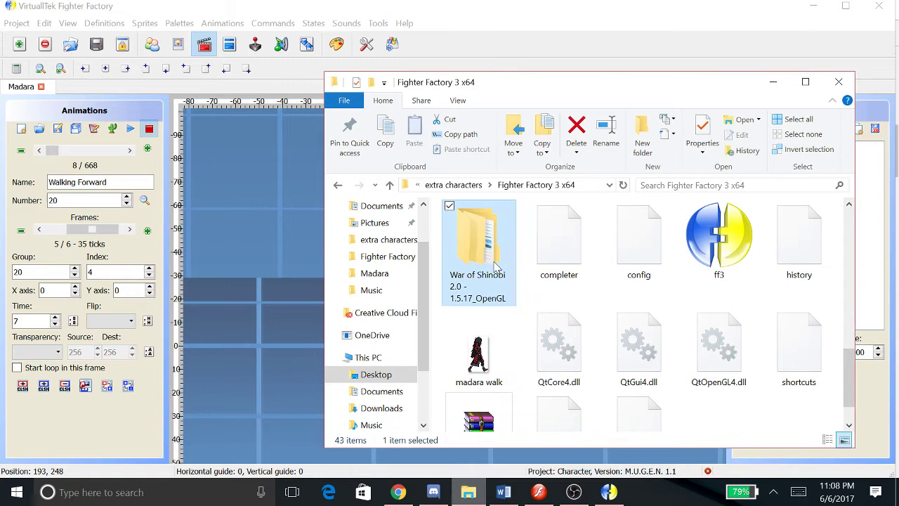
{"action": "left_click", "coordinate": [494, 331]}
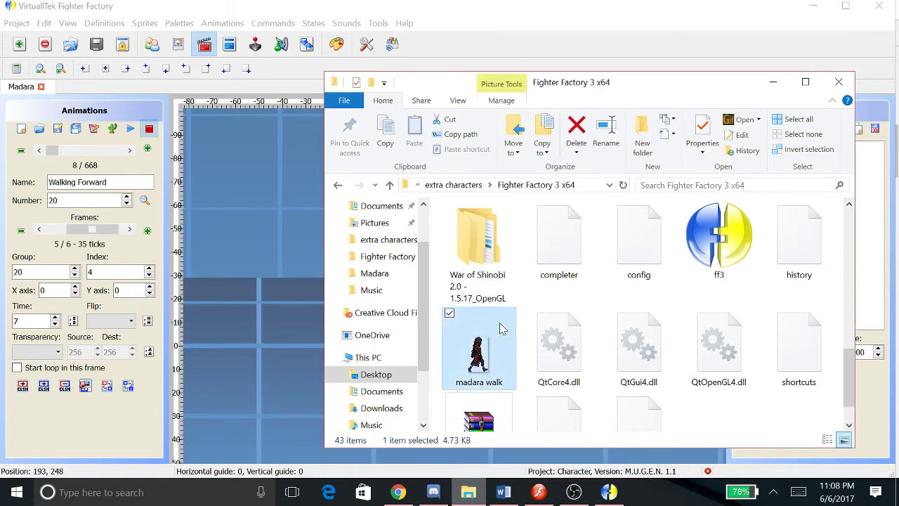
Delete the test 'madara walk' GIF and start stepping forward through Madara's animations
{"action": "key", "text": "Delete"}
{"action": "left_click", "coordinate": [275, 207]}
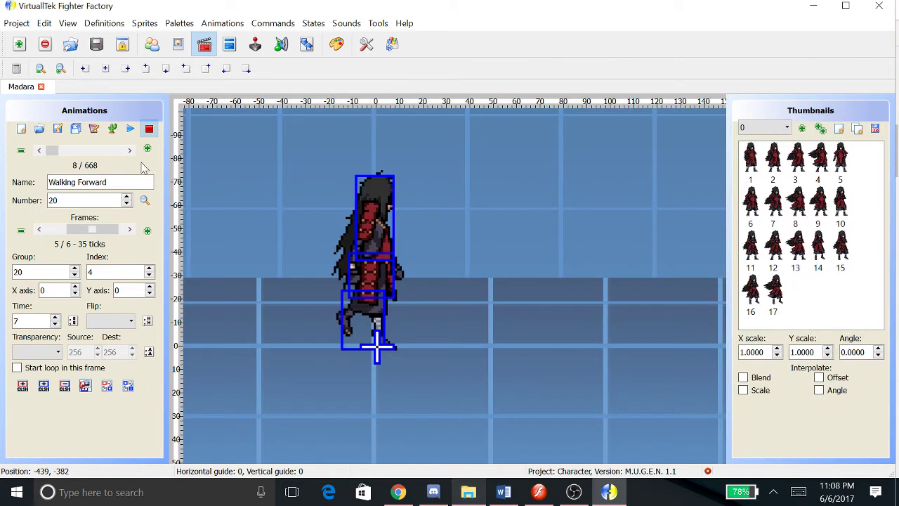
{"action": "left_click", "coordinate": [129, 150]}
{"action": "left_click", "coordinate": [130, 150]}
{"action": "left_click", "coordinate": [129, 151]}
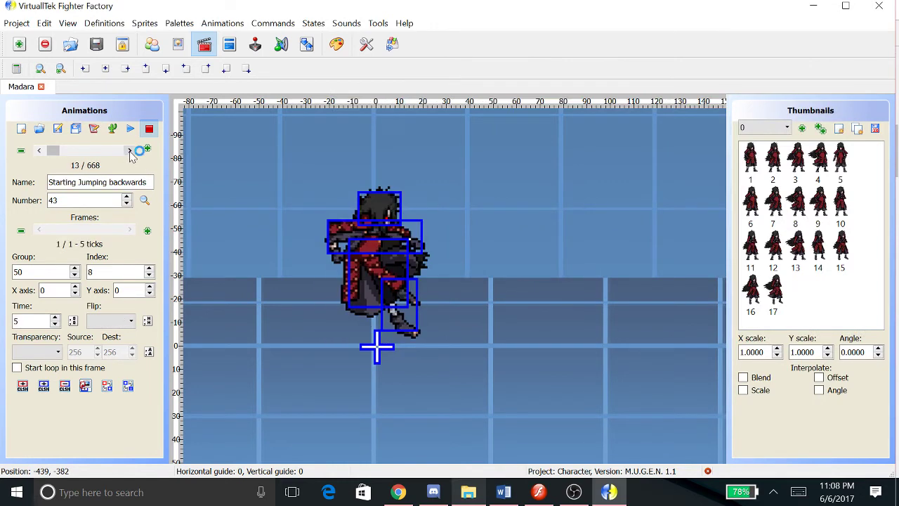
{"action": "left_click", "coordinate": [129, 150]}
{"action": "left_click", "coordinate": [129, 150]}
{"action": "left_click", "coordinate": [129, 150]}
{"action": "left_click", "coordinate": [129, 151]}
{"action": "left_click", "coordinate": [129, 150]}
{"action": "left_click", "coordinate": [129, 150]}
{"action": "left_click", "coordinate": [129, 150]}
{"action": "left_click", "coordinate": [129, 151]}
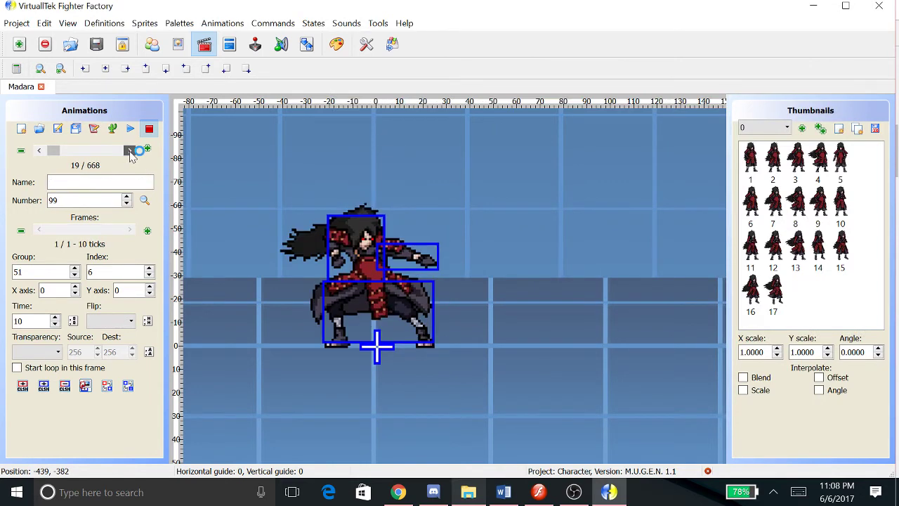
Advance past the guard animations to the explosion effect, animation 246 (92 of 668)
{"action": "left_click", "coordinate": [129, 150]}
{"action": "left_click", "coordinate": [129, 150]}
{"action": "left_click", "coordinate": [129, 151]}
{"action": "double_click", "coordinate": [129, 150]}
{"action": "left_click", "coordinate": [129, 150]}
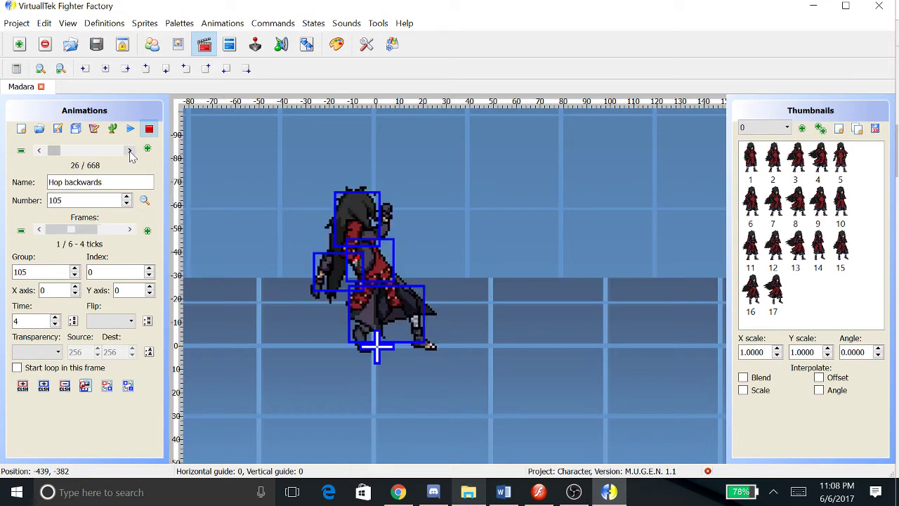
{"action": "double_click", "coordinate": [130, 150]}
{"action": "double_click", "coordinate": [129, 150]}
{"action": "left_click", "coordinate": [129, 151]}
{"action": "left_click", "coordinate": [130, 150]}
{"action": "left_click", "coordinate": [130, 151]}
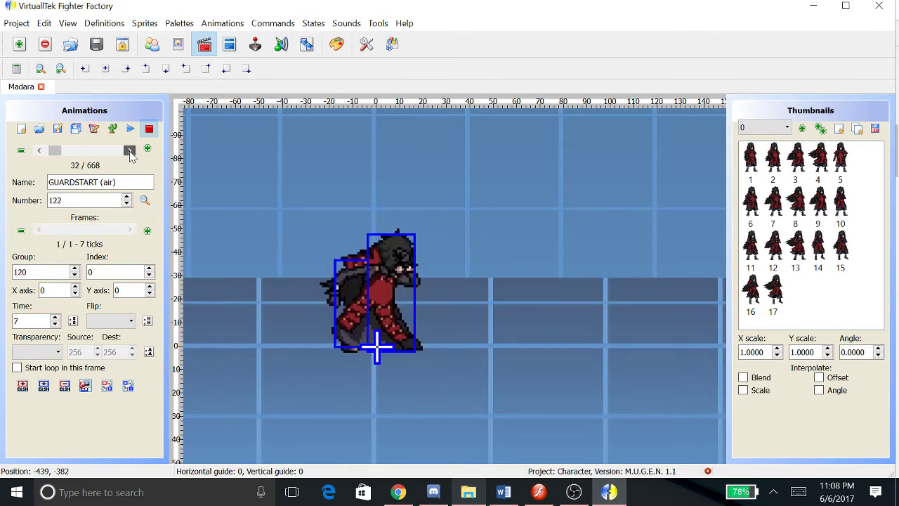
{"action": "left_click", "coordinate": [129, 150]}
{"action": "double_click", "coordinate": [129, 150]}
{"action": "double_click", "coordinate": [129, 150]}
{"action": "left_click", "coordinate": [129, 150]}
{"action": "left_click", "coordinate": [129, 150]}
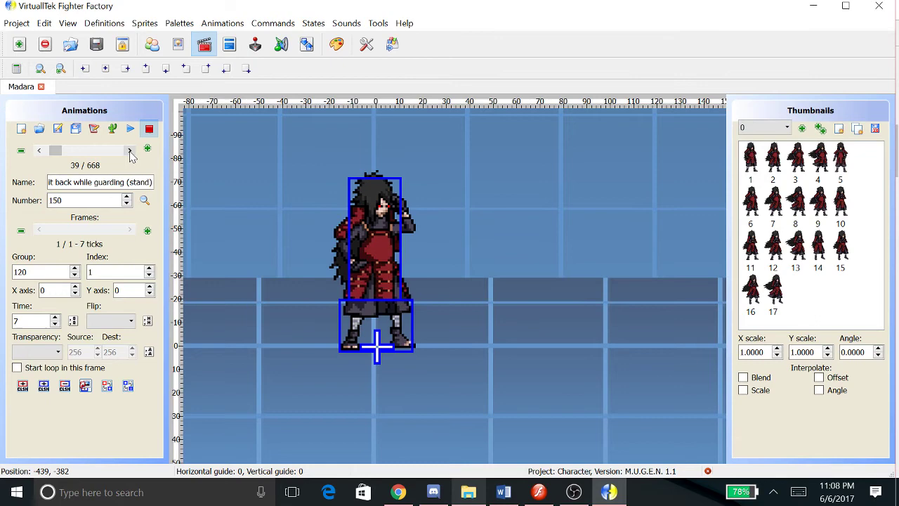
{"action": "left_click_drag", "start_coordinate": [58, 151], "coordinate": [62, 153]}
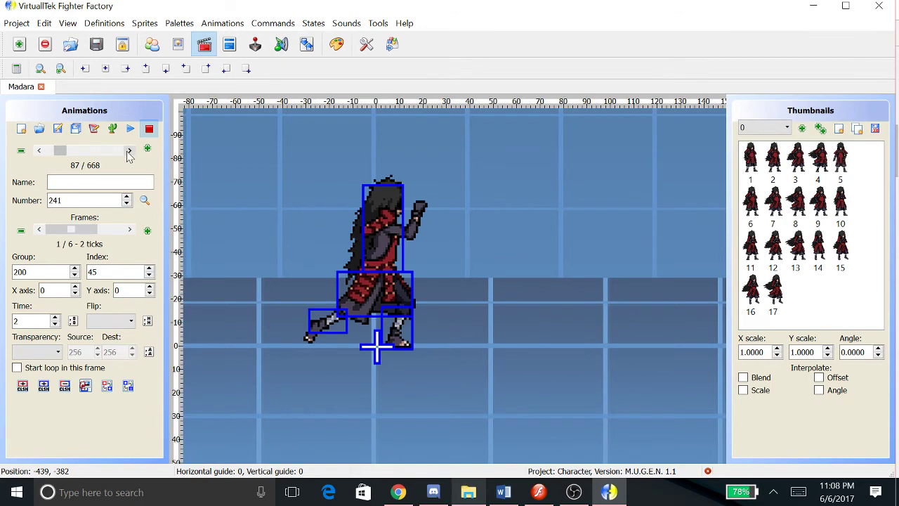
{"action": "left_click", "coordinate": [129, 150]}
{"action": "left_click", "coordinate": [129, 150]}
{"action": "left_click", "coordinate": [130, 150]}
{"action": "left_click", "coordinate": [130, 150]}
{"action": "left_click", "coordinate": [130, 150]}
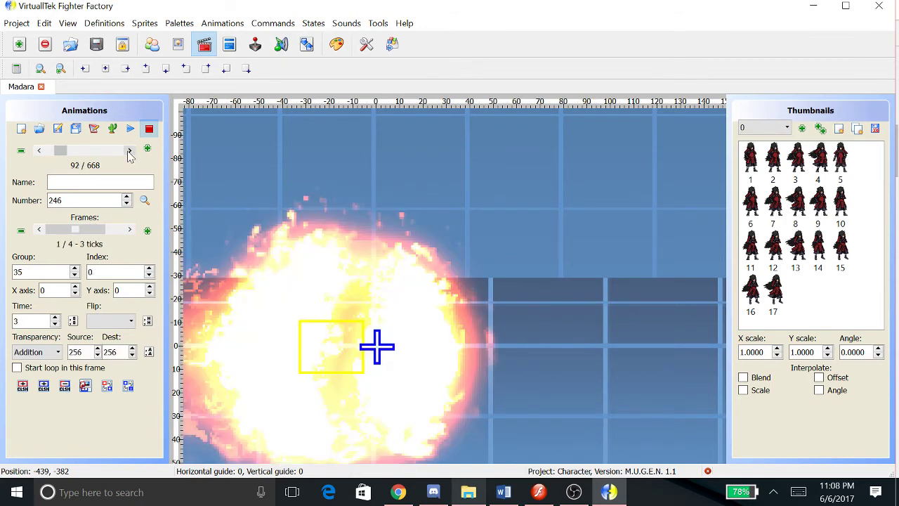
{"action": "left_click", "coordinate": [61, 68]}
{"action": "left_click", "coordinate": [60, 69]}
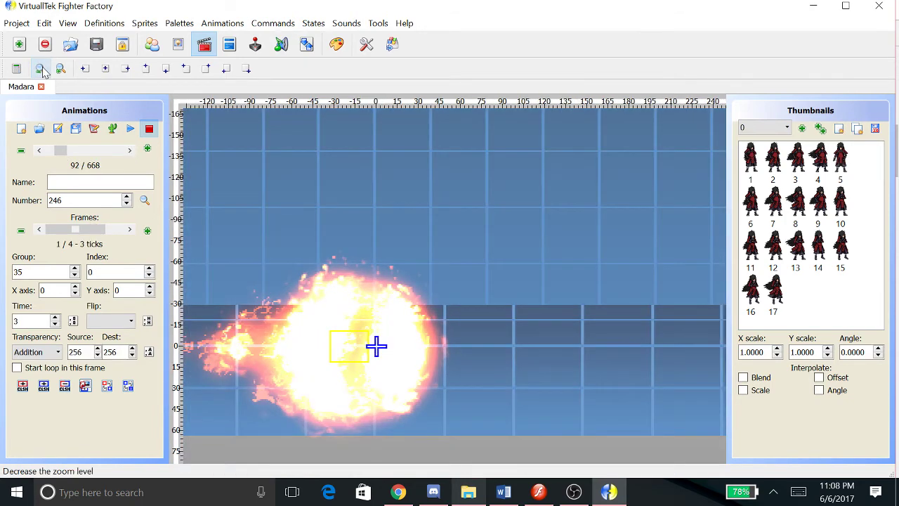
{"action": "left_click", "coordinate": [132, 130]}
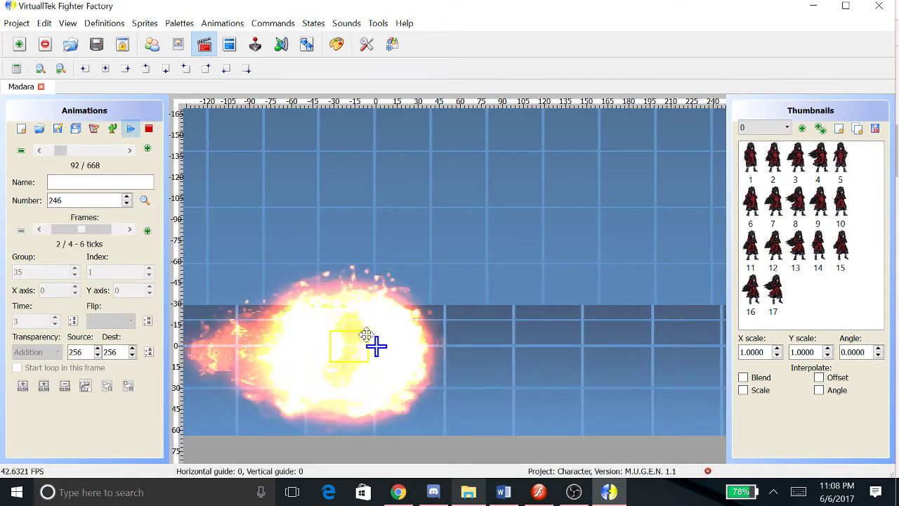
{"action": "left_click", "coordinate": [149, 129]}
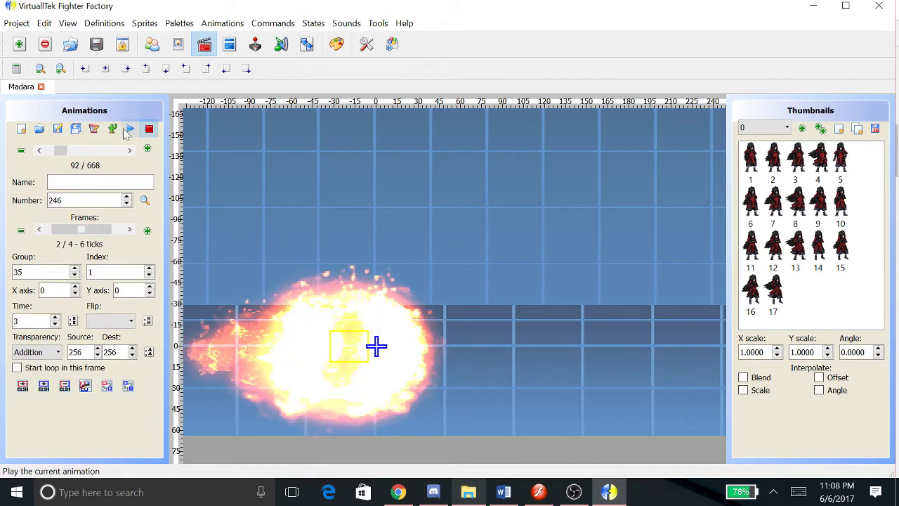
{"action": "left_click", "coordinate": [112, 130]}
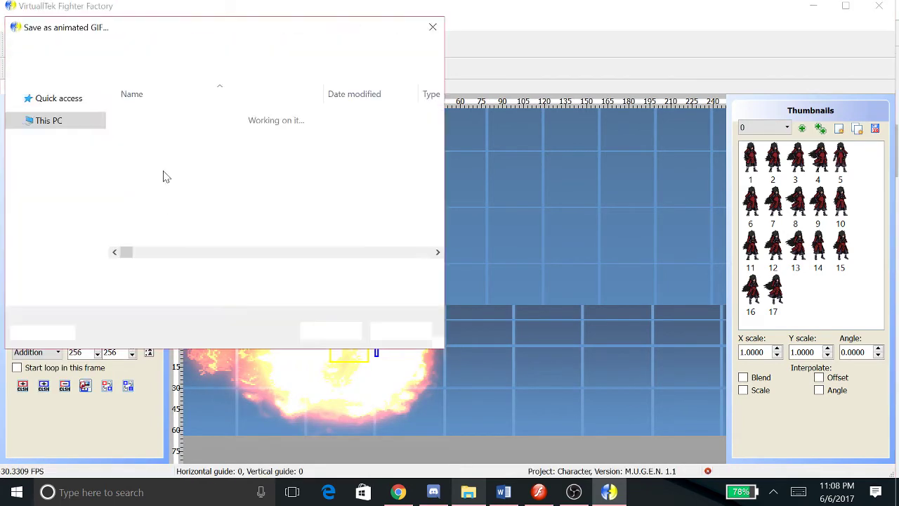
{"action": "left_click", "coordinate": [400, 332]}
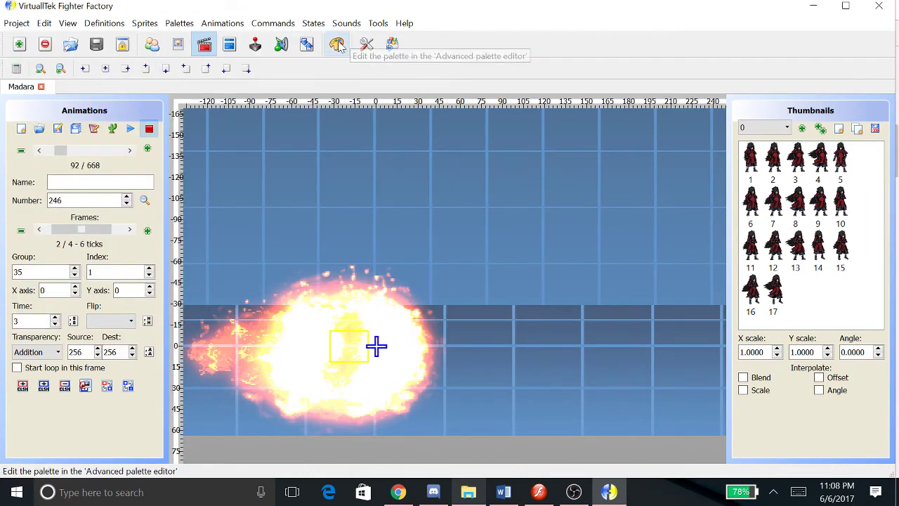
Show Madara's 257 sounds, move to sound 2, then bring Chrome's YouTube page forward
{"action": "left_click", "coordinate": [284, 45]}
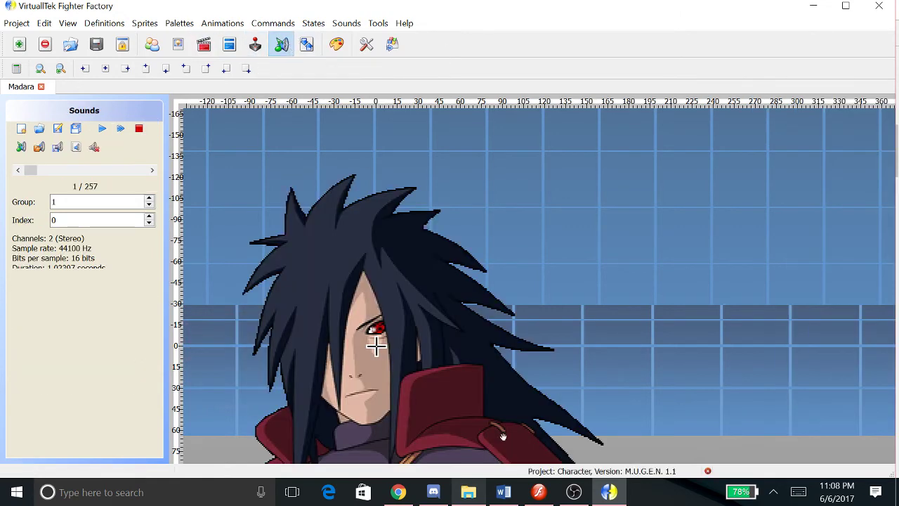
{"action": "left_click", "coordinate": [399, 491]}
{"action": "left_click", "coordinate": [70, 10]}
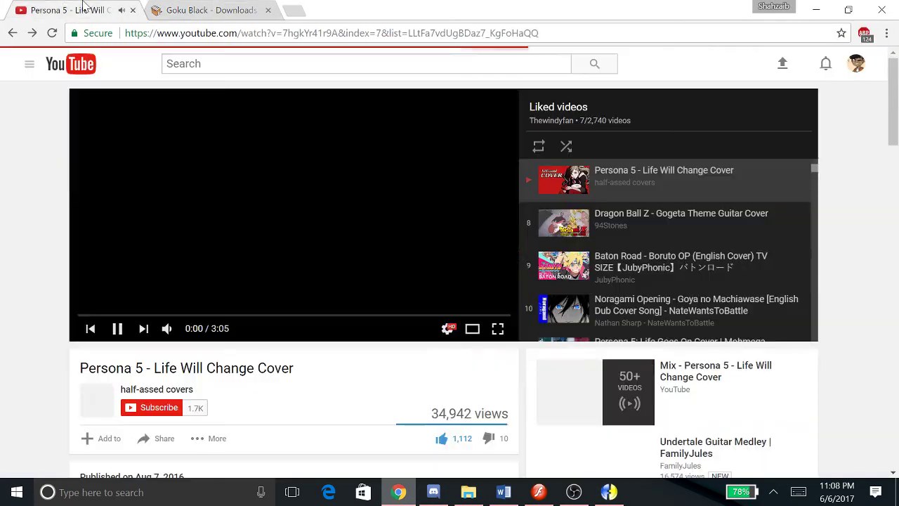
{"action": "left_click", "coordinate": [539, 492]}
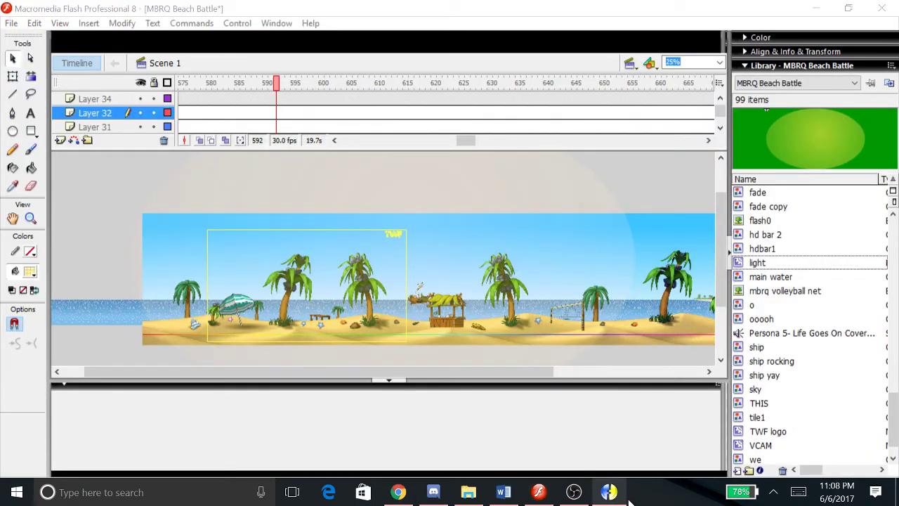
{"action": "left_click", "coordinate": [609, 492]}
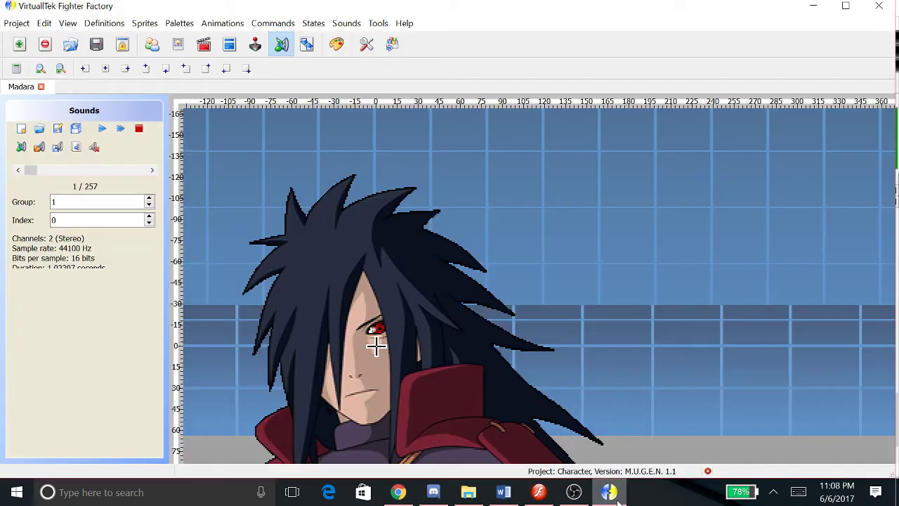
{"action": "left_click", "coordinate": [152, 170]}
{"action": "left_click", "coordinate": [398, 492]}
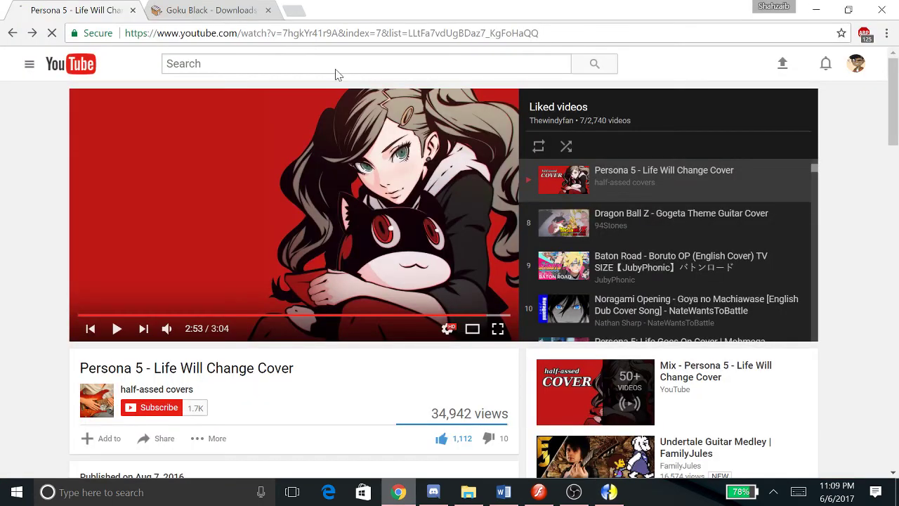
In a new Chrome tab, search Google for 'kayas' resource junkyard', fixing the typo first
{"action": "left_click", "coordinate": [291, 10]}
{"action": "type", "text": "kayas"}
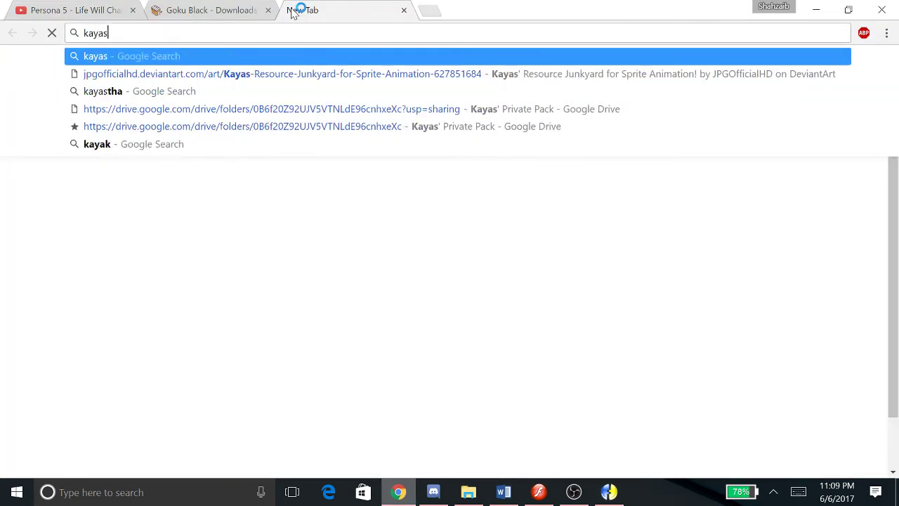
{"action": "type", "text": "' res"}
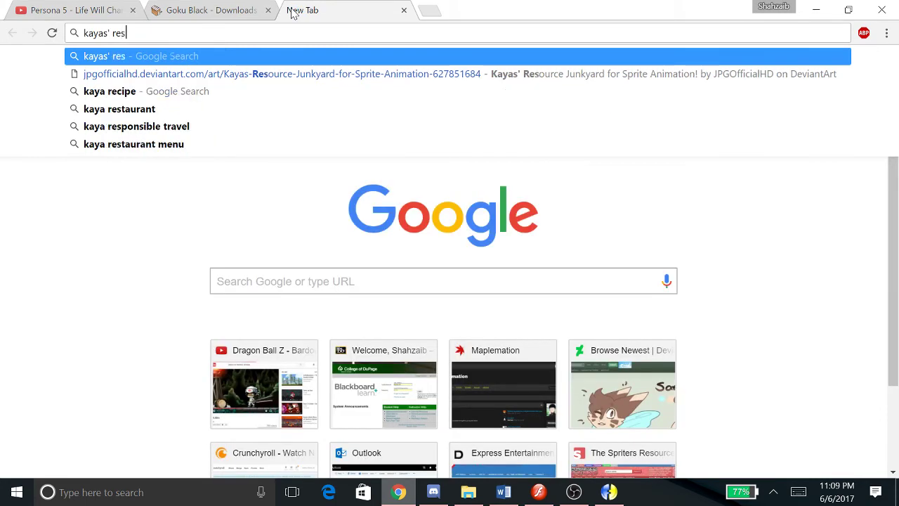
{"action": "type", "text": "ource junk"}
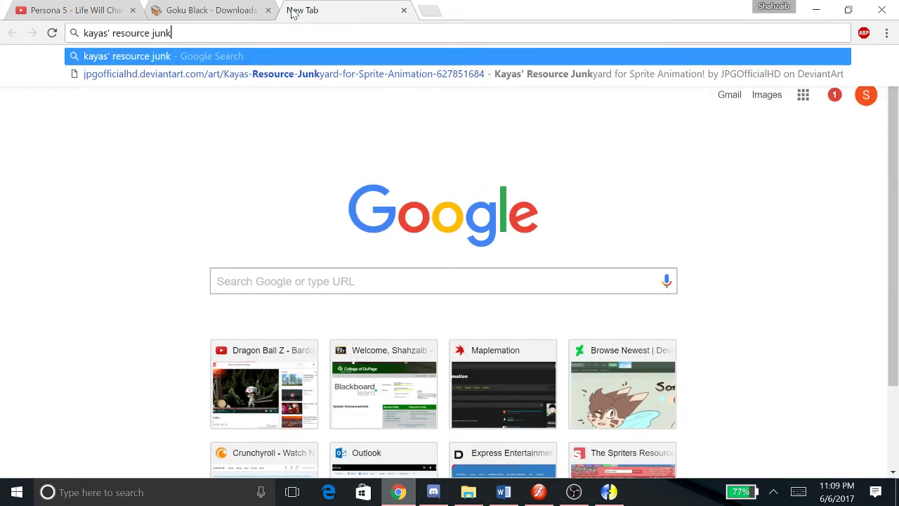
{"action": "type", "text": "yay"}
{"action": "key", "text": "BackSpace"}
{"action": "key", "text": "BackSpace"}
{"action": "type", "text": "ard"}
{"action": "key", "text": "Return"}
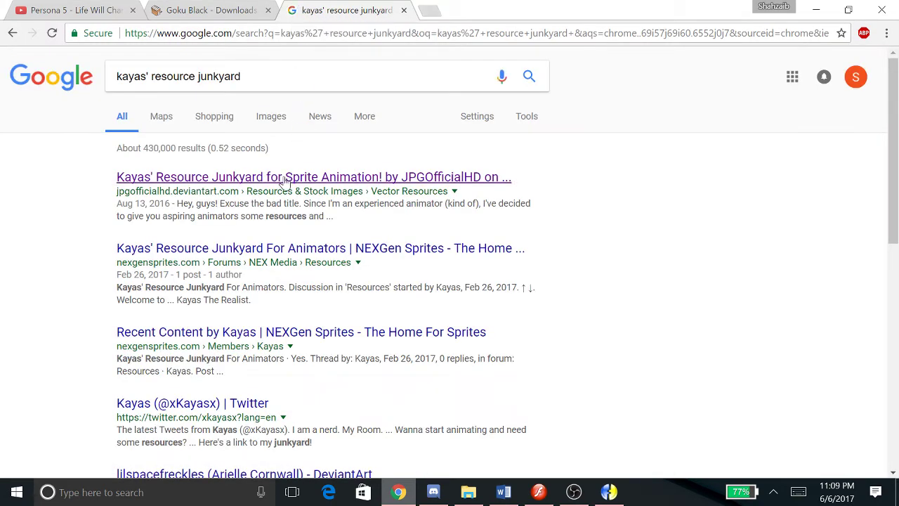
Open the Kayas' Resource Junkyard DeviantArt result and scroll through its resource link lists
{"action": "left_click", "coordinate": [284, 179]}
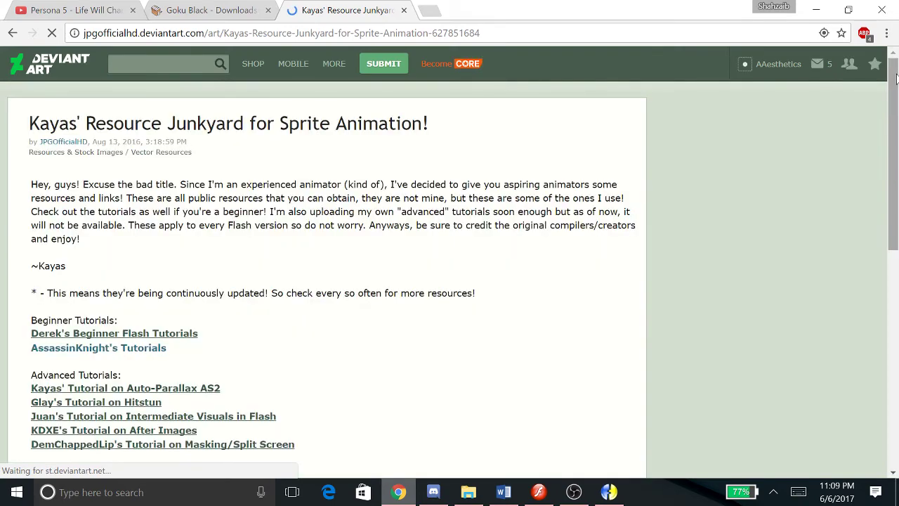
{"action": "left_click_drag", "start_coordinate": [896, 79], "coordinate": [896, 135]}
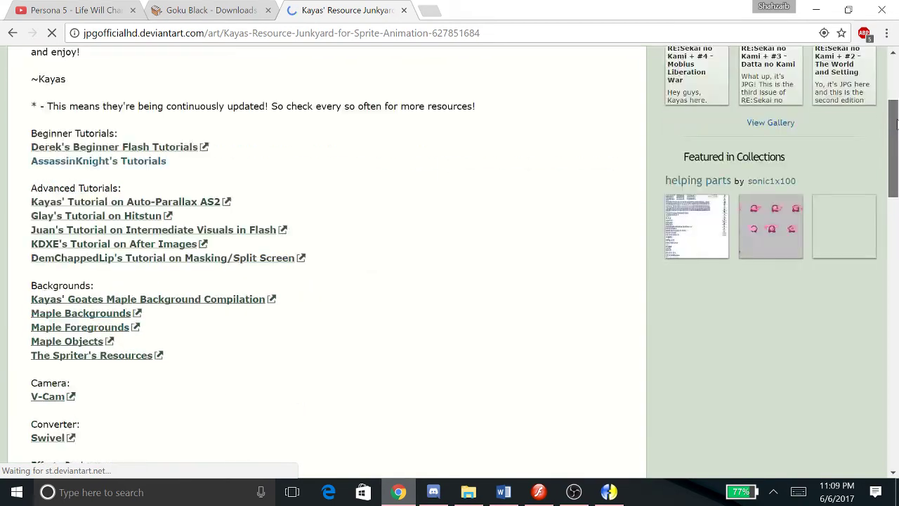
{"action": "scroll", "coordinate": [896, 142], "scroll_direction": "down", "scroll_amount": 1}
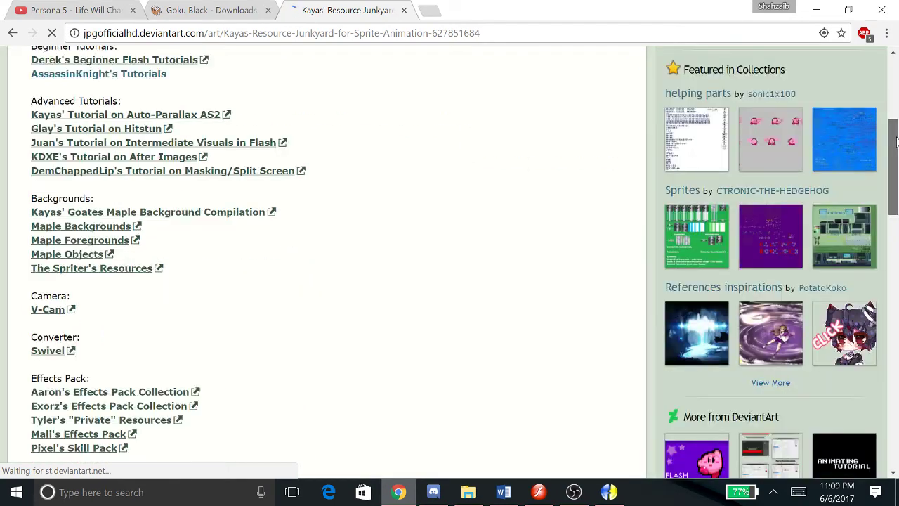
{"action": "scroll", "coordinate": [897, 133], "scroll_direction": "up", "scroll_amount": 1}
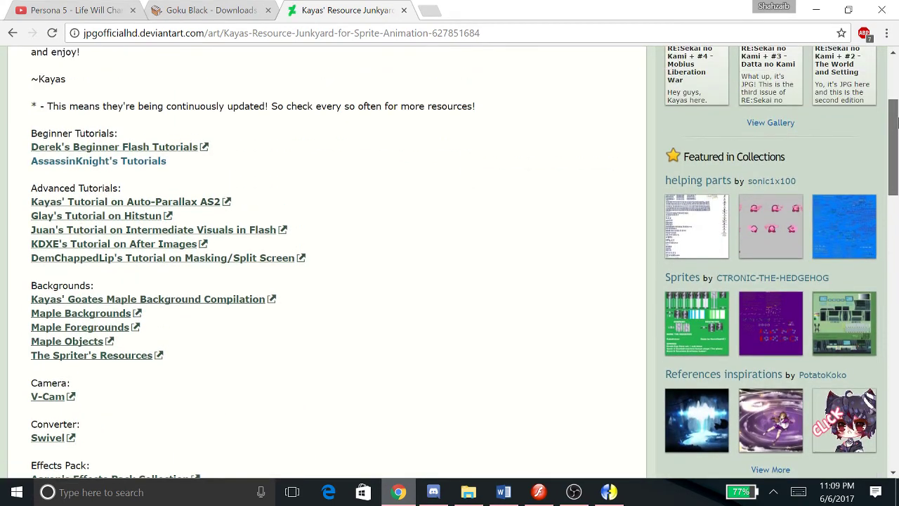
{"action": "left_click_drag", "start_coordinate": [896, 123], "coordinate": [896, 128]}
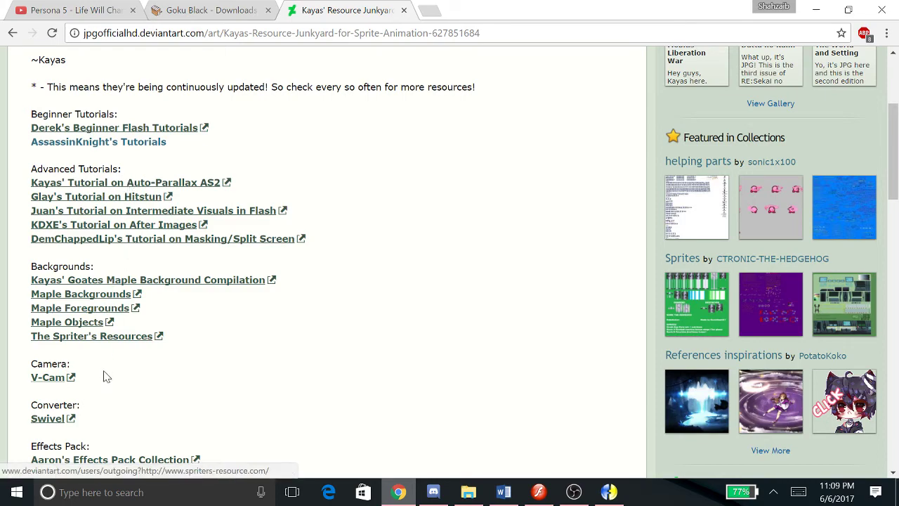
{"action": "left_click_drag", "start_coordinate": [896, 133], "coordinate": [894, 213]}
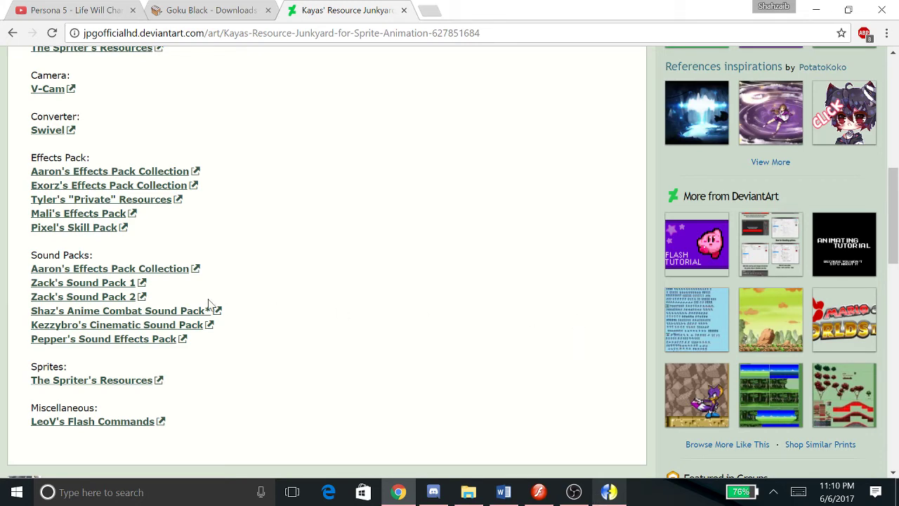
Glance at the Goku Black download tab, then return to the Madara project in Fighter Factory
{"action": "left_click", "coordinate": [226, 7]}
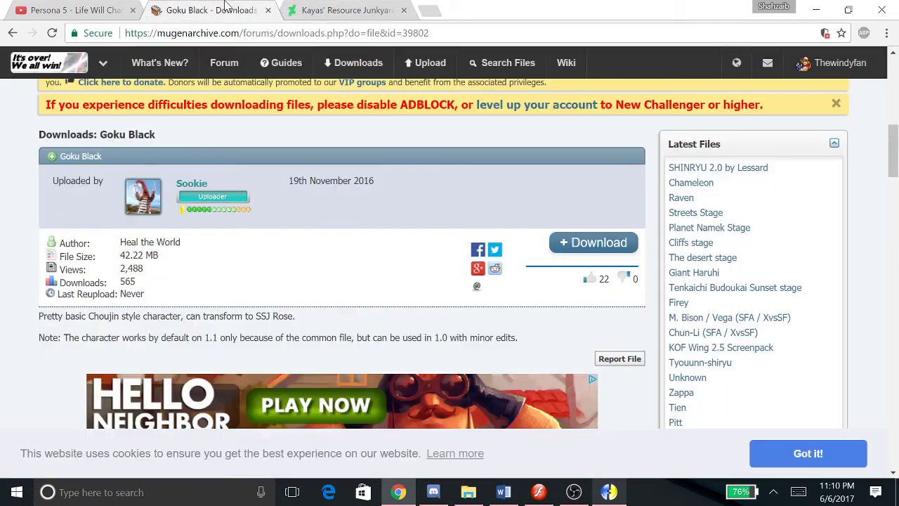
{"action": "left_click", "coordinate": [295, 7]}
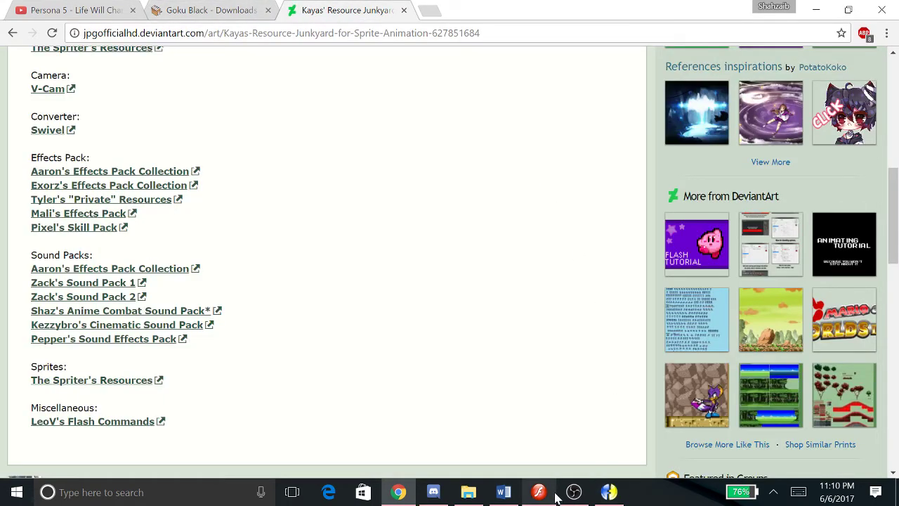
{"action": "left_click", "coordinate": [609, 491]}
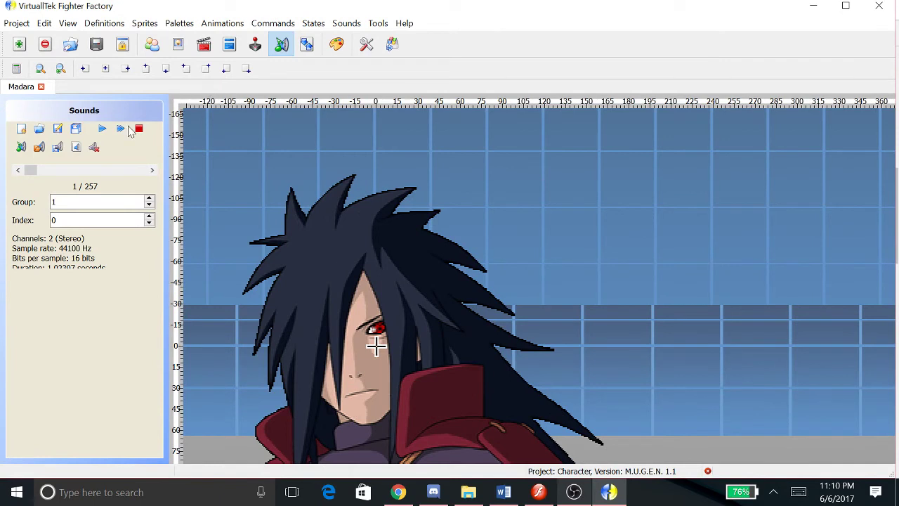
Step forward to sound 4 of 257 and play it twice to preview it
{"action": "left_click", "coordinate": [152, 171]}
{"action": "left_click", "coordinate": [152, 171]}
{"action": "left_click", "coordinate": [152, 171]}
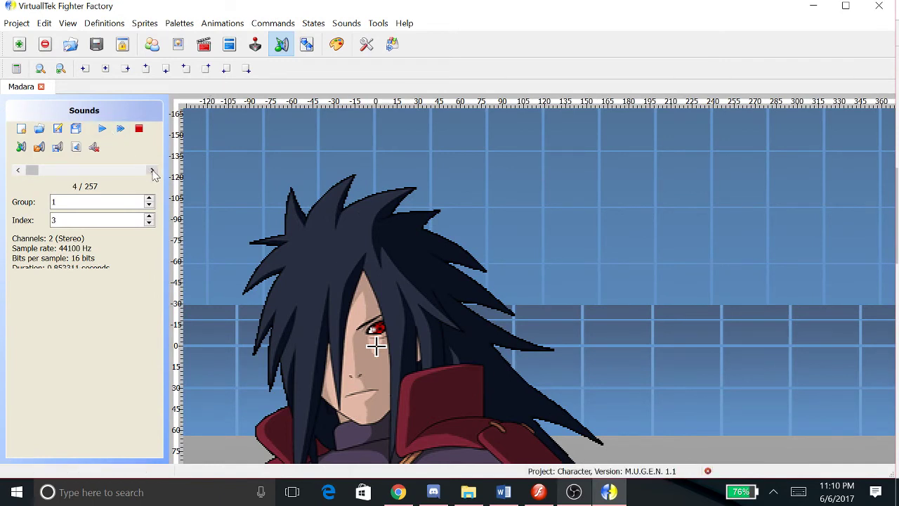
{"action": "left_click", "coordinate": [104, 133]}
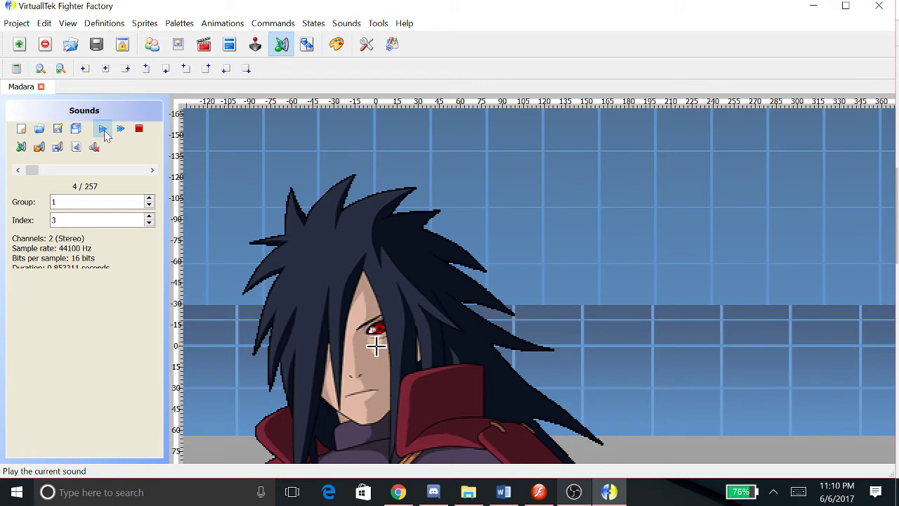
{"action": "left_click", "coordinate": [104, 134]}
Start a WAV export of the sound, move and cancel the Range dialog, then start it again
{"action": "left_click", "coordinate": [56, 148]}
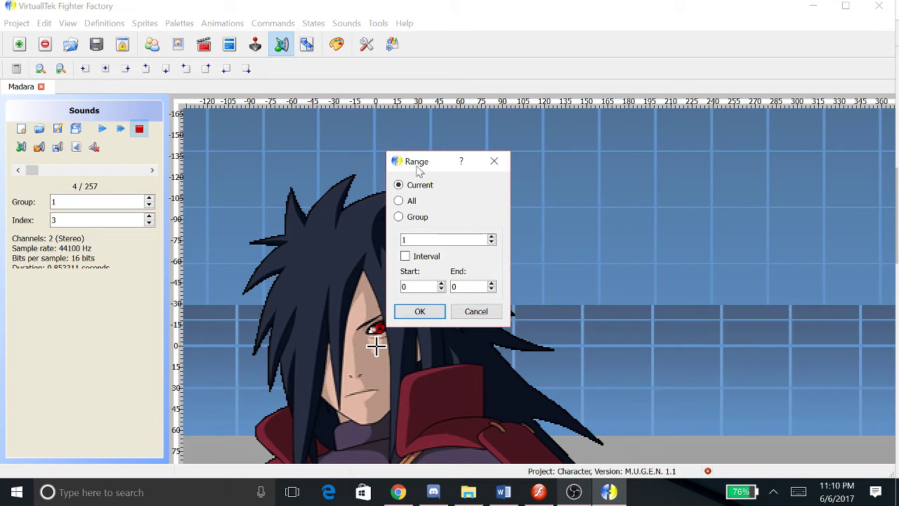
{"action": "left_click_drag", "start_coordinate": [424, 167], "coordinate": [490, 108]}
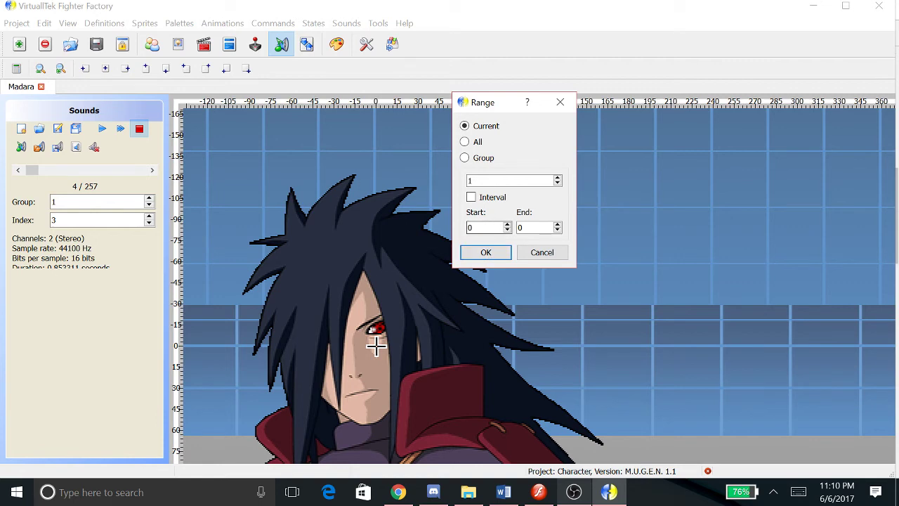
{"action": "left_click", "coordinate": [542, 253]}
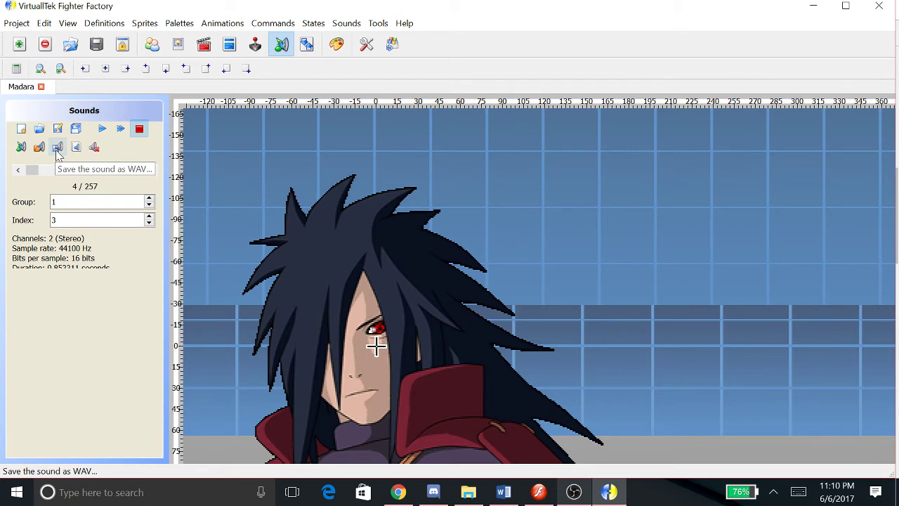
{"action": "left_click", "coordinate": [57, 153]}
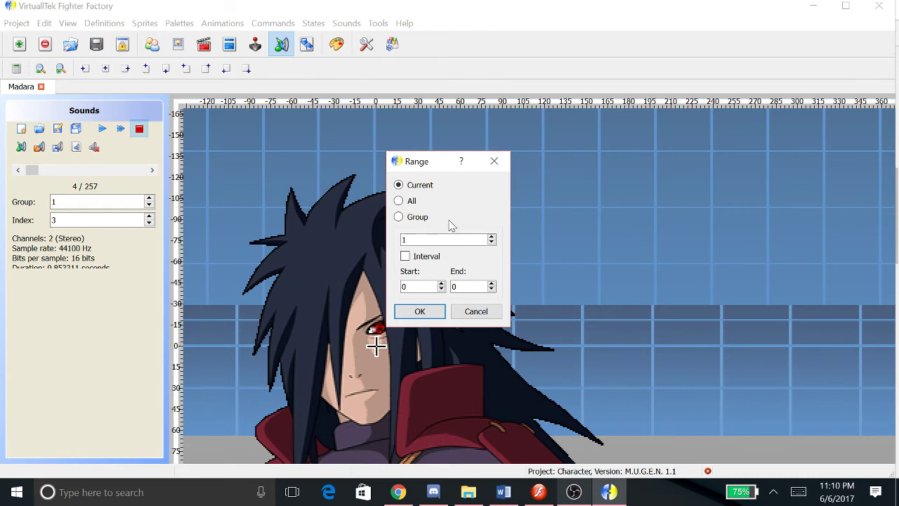
Confirm the Current range, abandon the first save prompt, and restart the WAV export with Current
{"action": "left_click", "coordinate": [427, 310]}
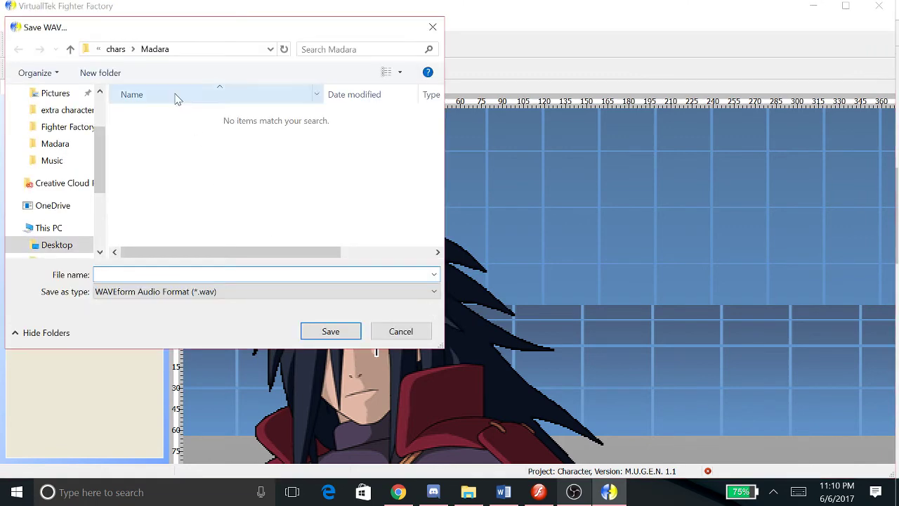
{"action": "left_click", "coordinate": [420, 328]}
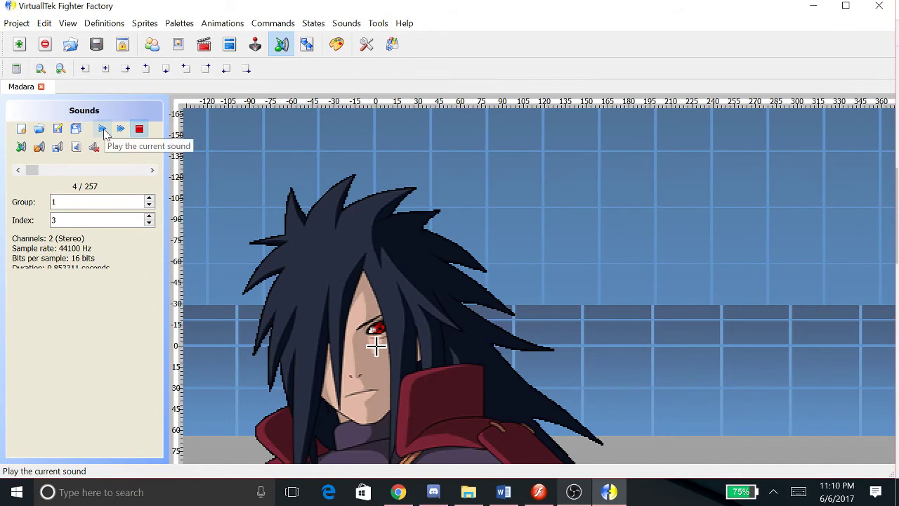
{"action": "left_click", "coordinate": [76, 147]}
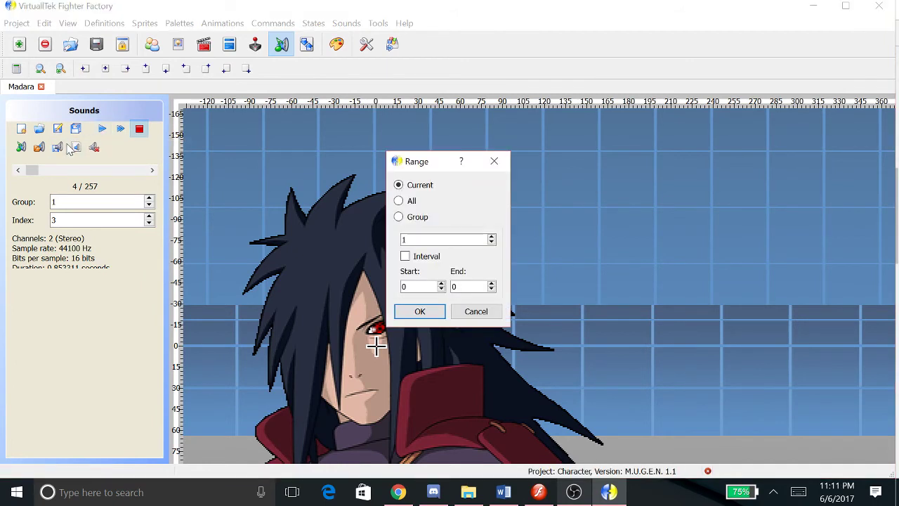
{"action": "left_click", "coordinate": [419, 311]}
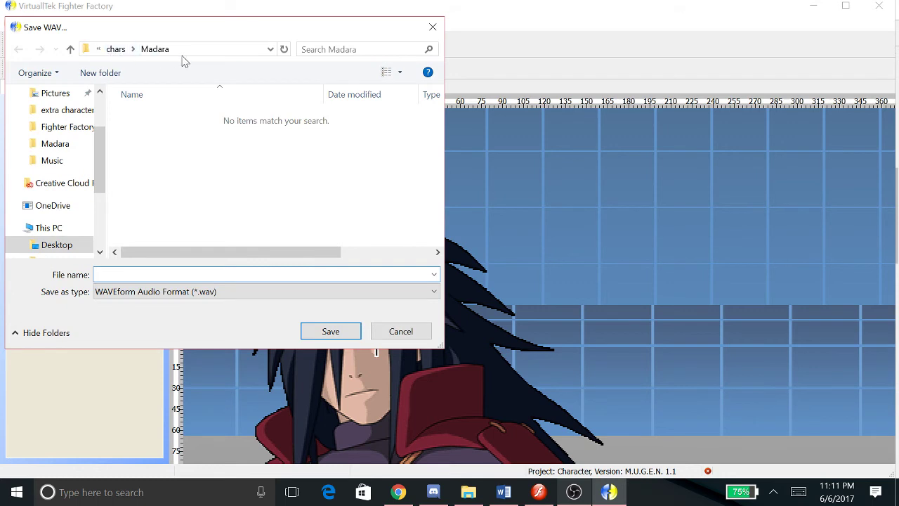
Save the sound as 'fdsjfkldsajfl' in the extra characters folder
{"action": "mouse_move", "coordinate": [94, 156]}
{"action": "left_mouse_down"}
{"action": "mouse_move", "coordinate": [96, 142]}
{"action": "mouse_move", "coordinate": [92, 160]}
{"action": "mouse_move", "coordinate": [94, 151]}
{"action": "left_mouse_up"}
{"action": "scroll", "coordinate": [97, 148], "scroll_direction": "up", "scroll_amount": 1}
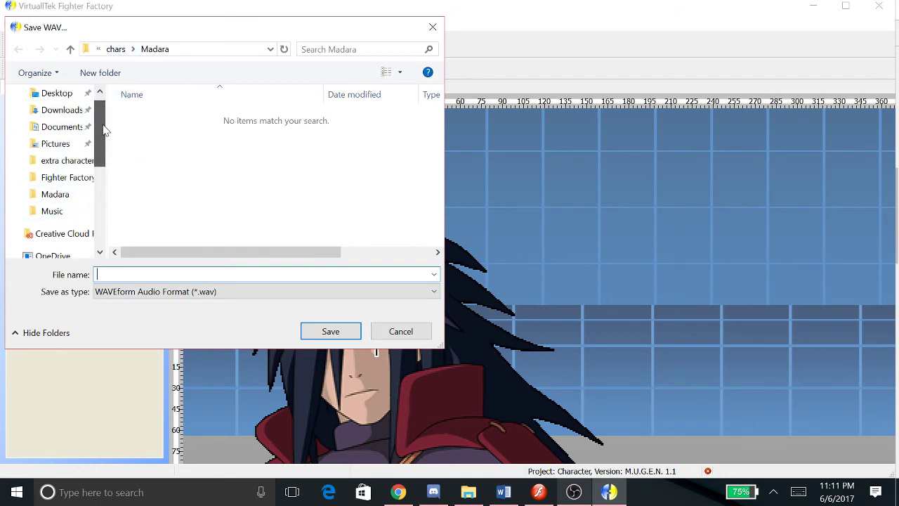
{"action": "left_click", "coordinate": [73, 161]}
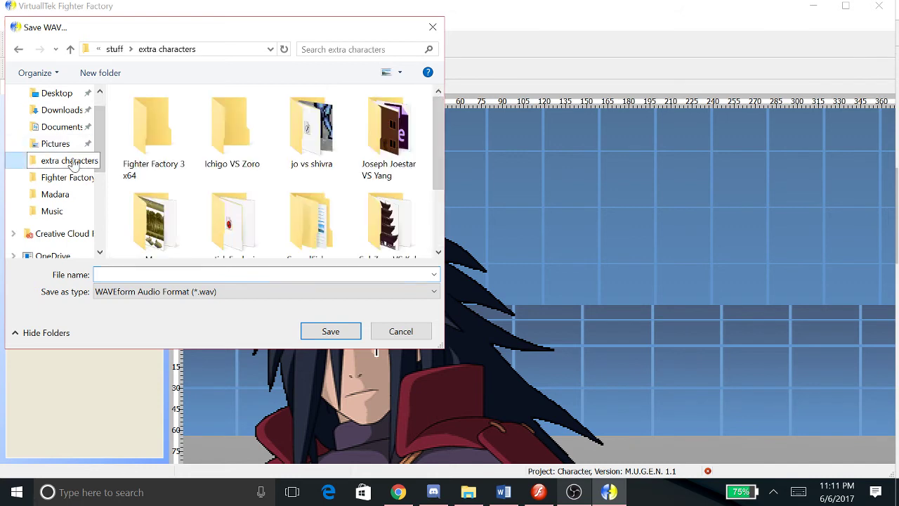
{"action": "left_click", "coordinate": [201, 274]}
{"action": "type", "text": "fdsjfkldsajfl"}
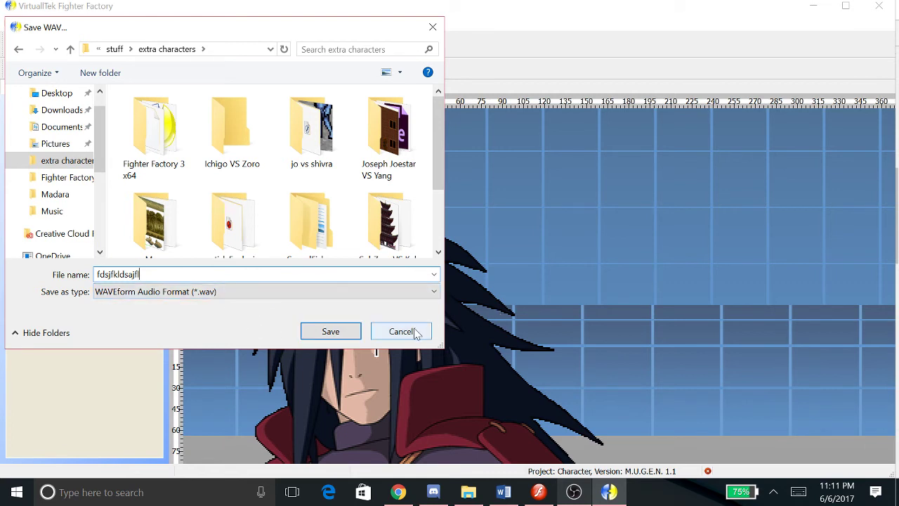
{"action": "left_click", "coordinate": [332, 330]}
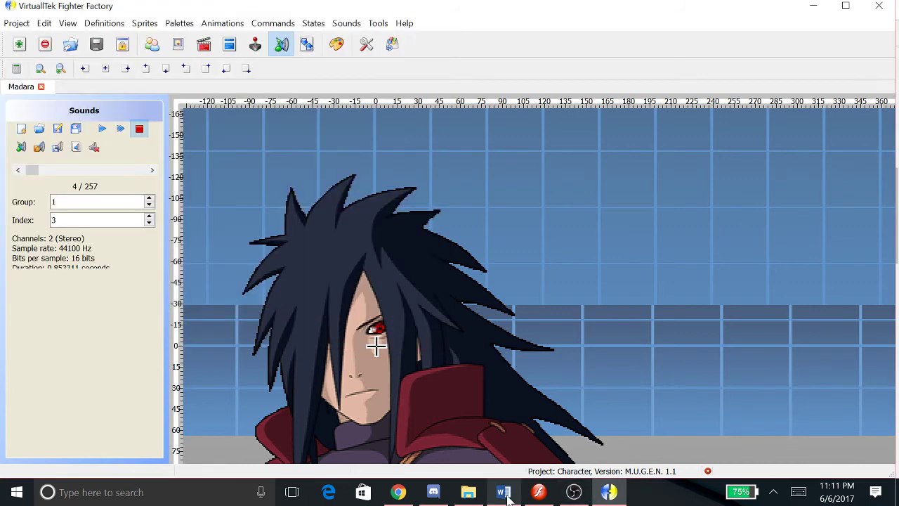
Look for the exported WAV in the extra characters folder, then return to Madara in Fighter Factory
{"action": "left_click", "coordinate": [468, 492]}
{"action": "left_click", "coordinate": [469, 189]}
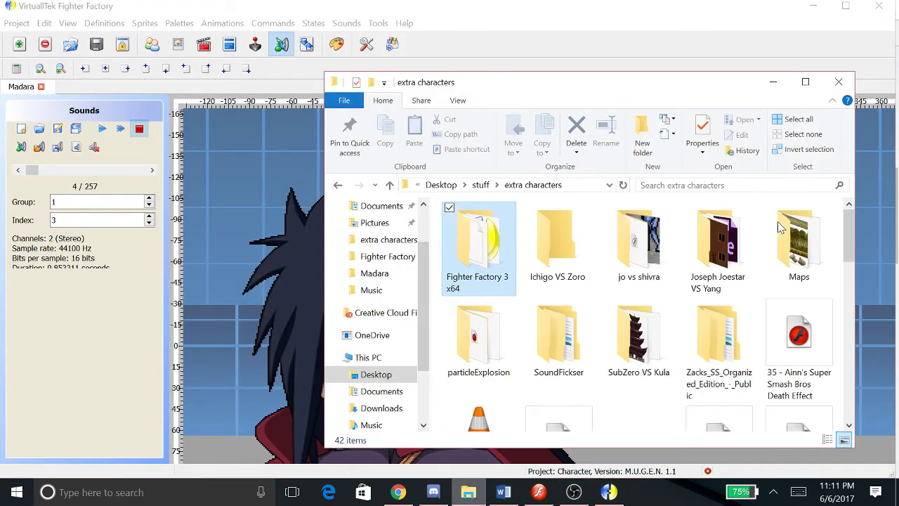
{"action": "left_click_drag", "start_coordinate": [855, 238], "coordinate": [853, 324]}
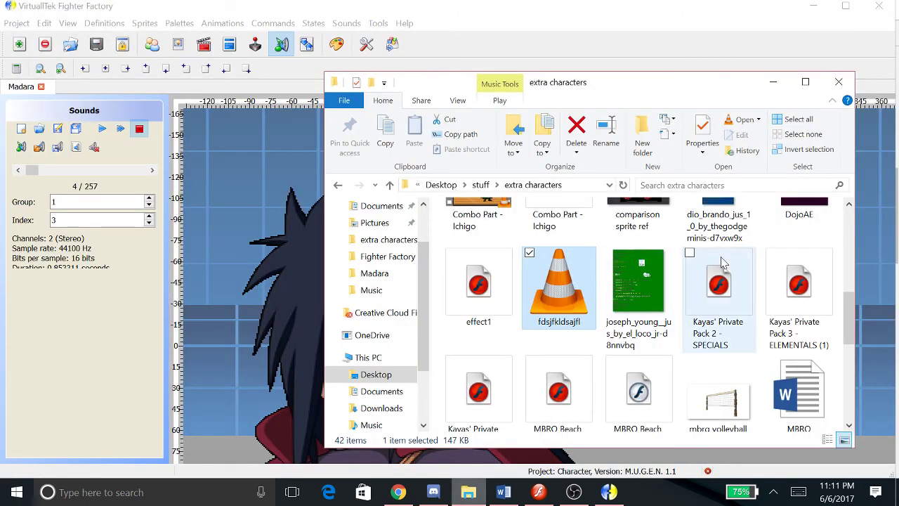
{"action": "scroll", "coordinate": [853, 321], "scroll_direction": "up", "scroll_amount": 1}
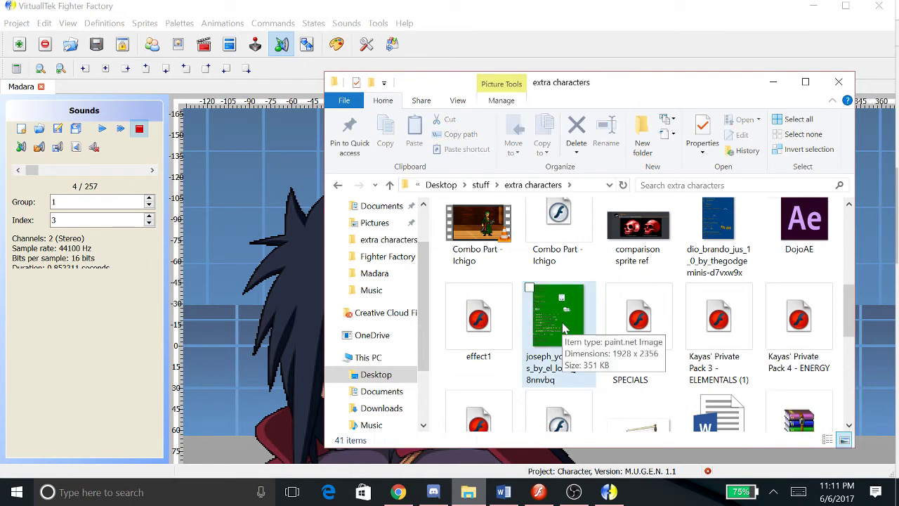
{"action": "left_click", "coordinate": [400, 493]}
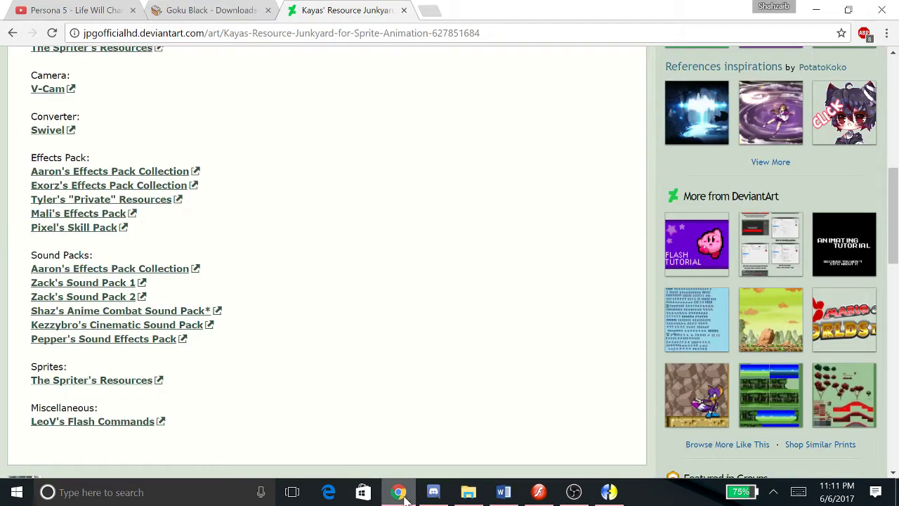
{"action": "left_click", "coordinate": [608, 493]}
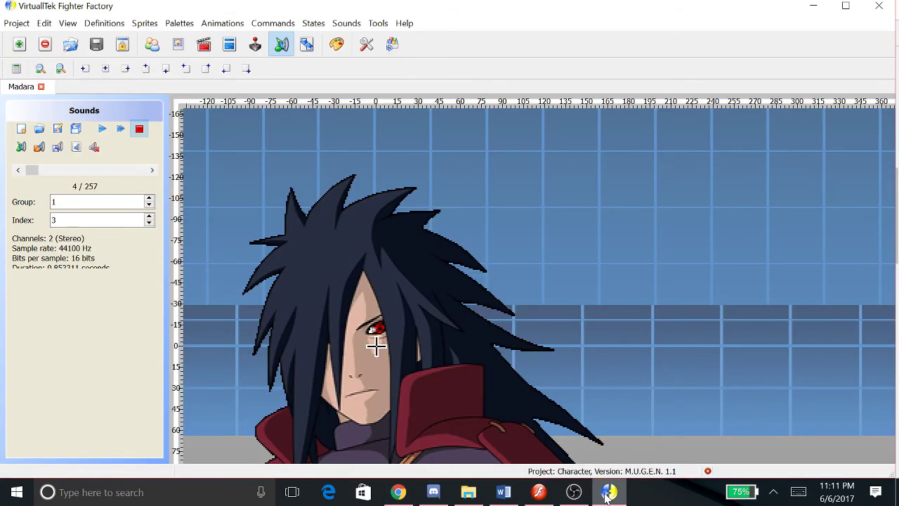
Show Madara's sprites and palettes with an enlarged sprite view
{"action": "left_click", "coordinate": [152, 44]}
{"action": "left_click", "coordinate": [179, 45]}
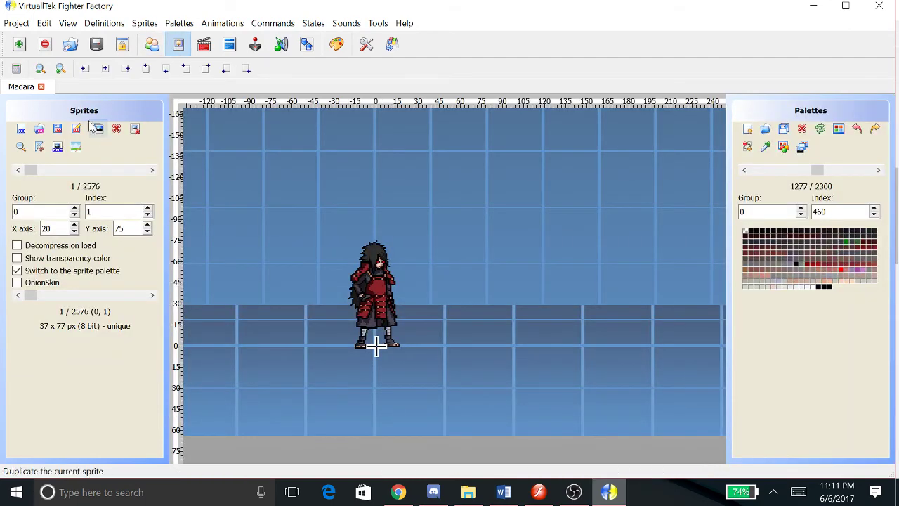
{"action": "left_click", "coordinate": [61, 68]}
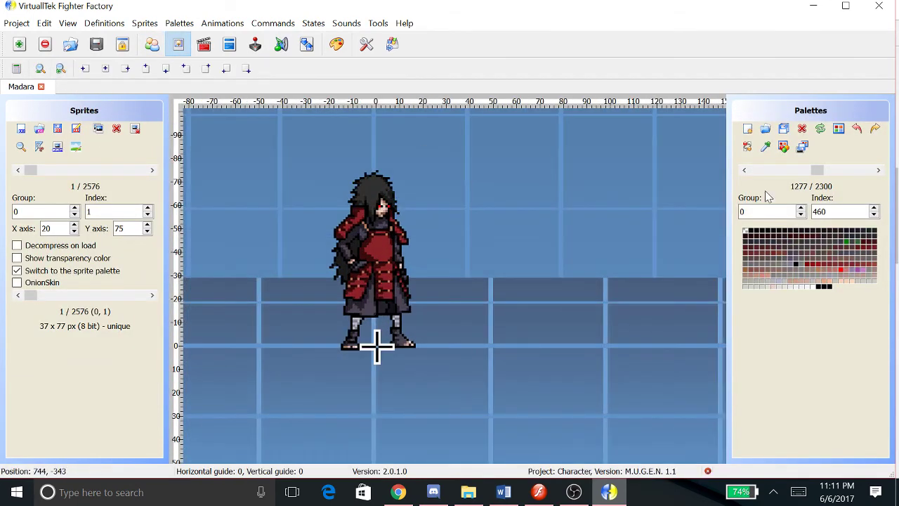
{"action": "left_click_drag", "start_coordinate": [816, 170], "coordinate": [856, 173]}
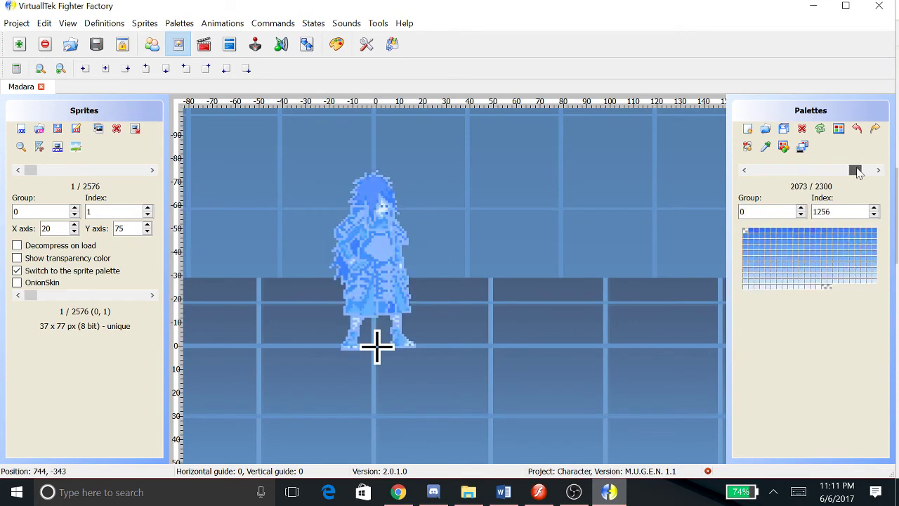
Close Madara and open ShenXIII.def from the ShenXIII folder under Fighter Factory 3 x64
{"action": "left_click", "coordinate": [69, 48]}
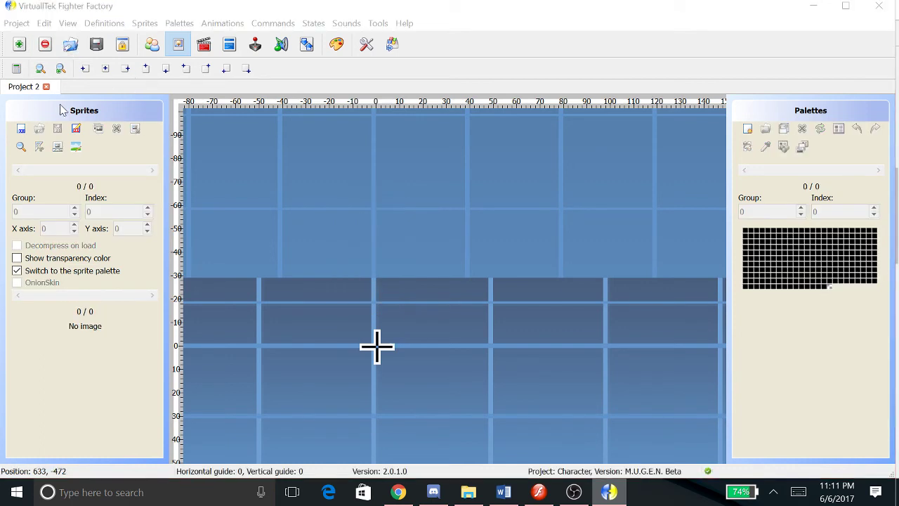
{"action": "left_click", "coordinate": [115, 49]}
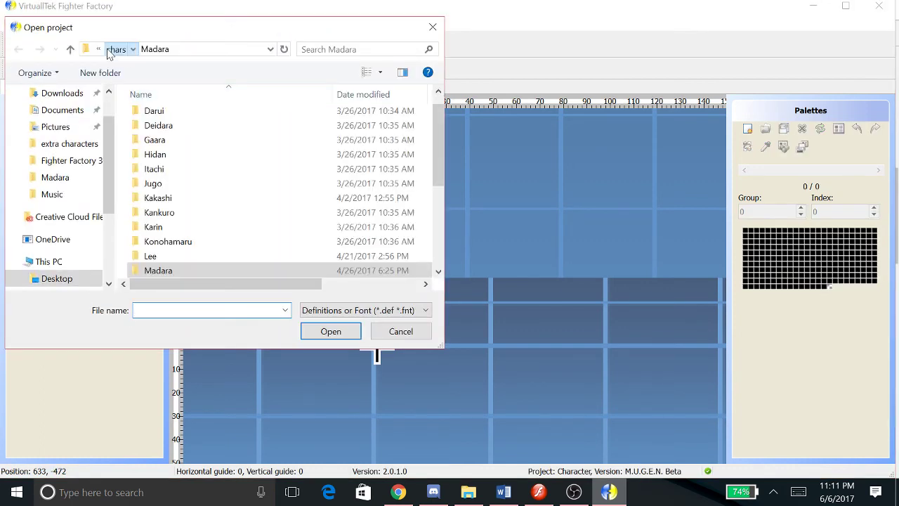
{"action": "left_click", "coordinate": [119, 51]}
{"action": "left_click", "coordinate": [120, 50]}
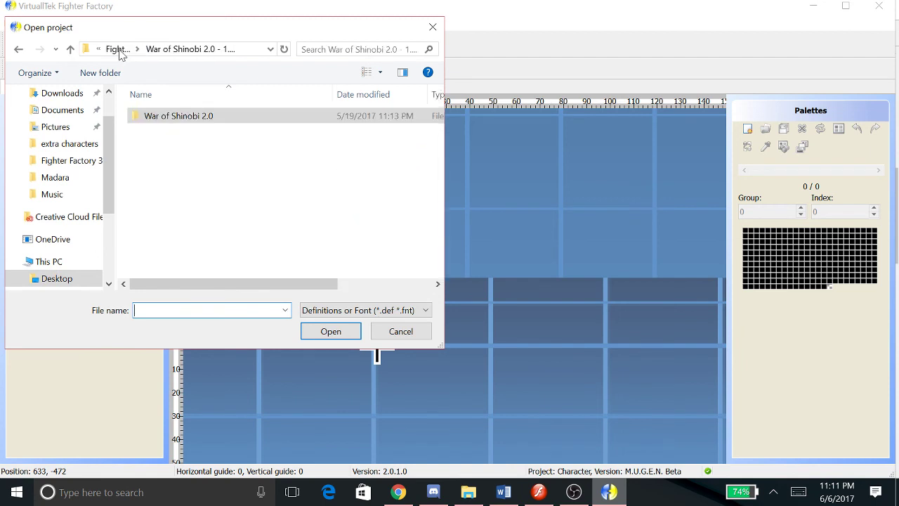
{"action": "left_click", "coordinate": [117, 51]}
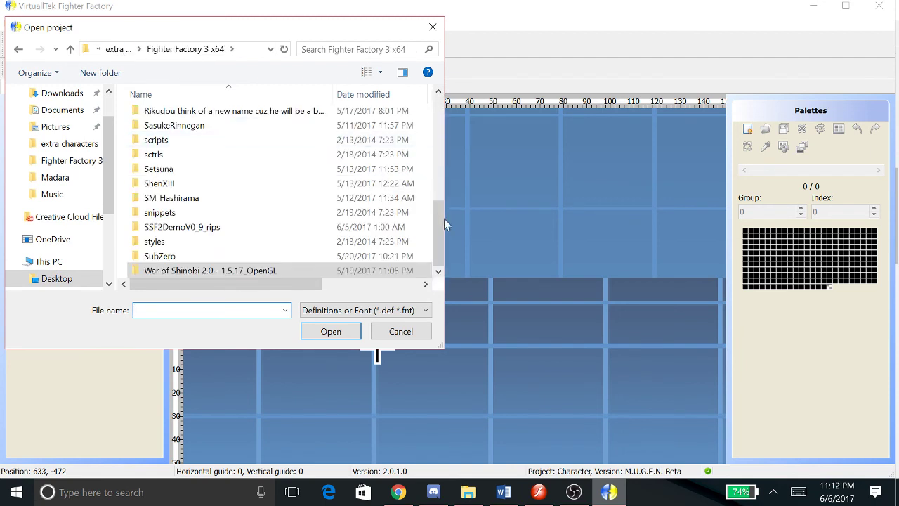
{"action": "double_click", "coordinate": [269, 185]}
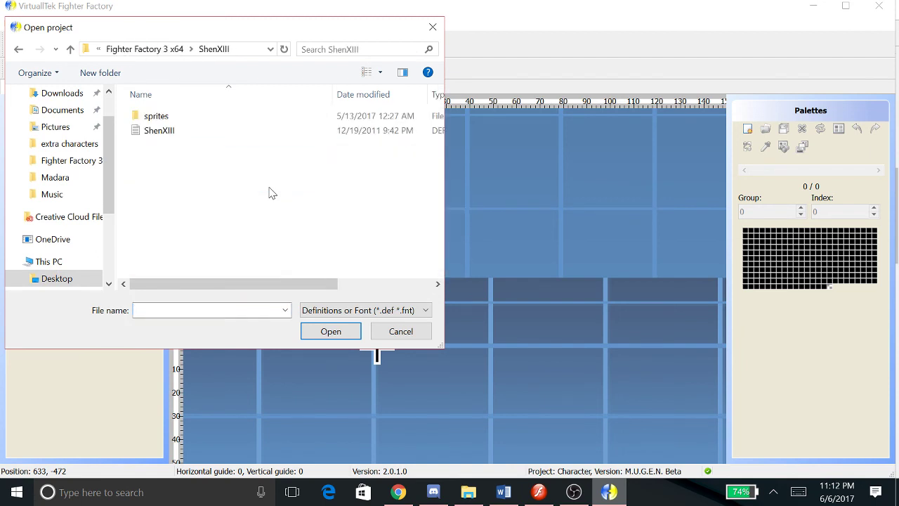
{"action": "double_click", "coordinate": [208, 132]}
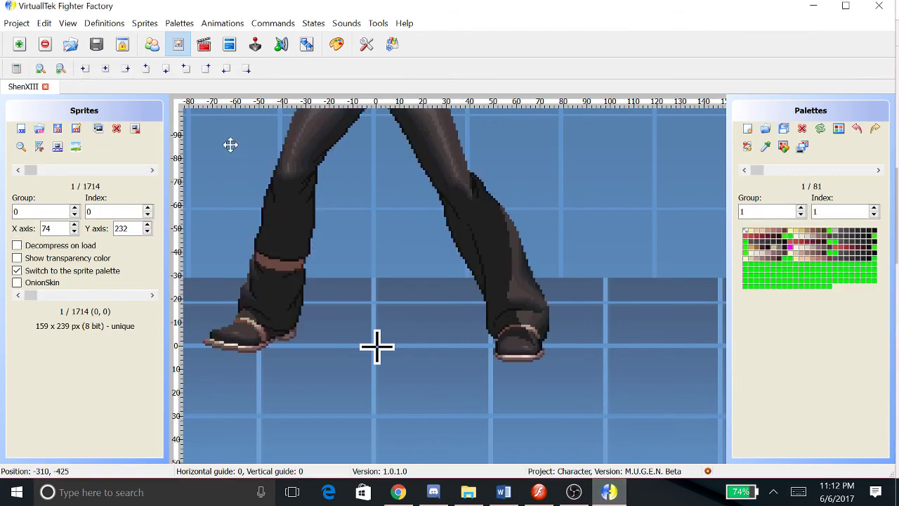
Zoom out to frame ShenXIII, cycle through several palettes, and settle on palette 4 of 81
{"action": "left_click", "coordinate": [40, 68]}
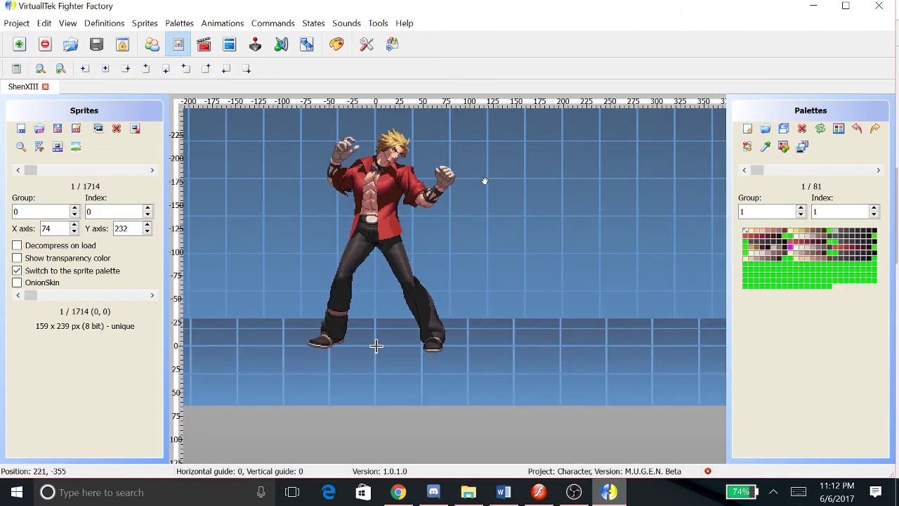
{"action": "left_click_drag", "start_coordinate": [580, 164], "coordinate": [582, 215]}
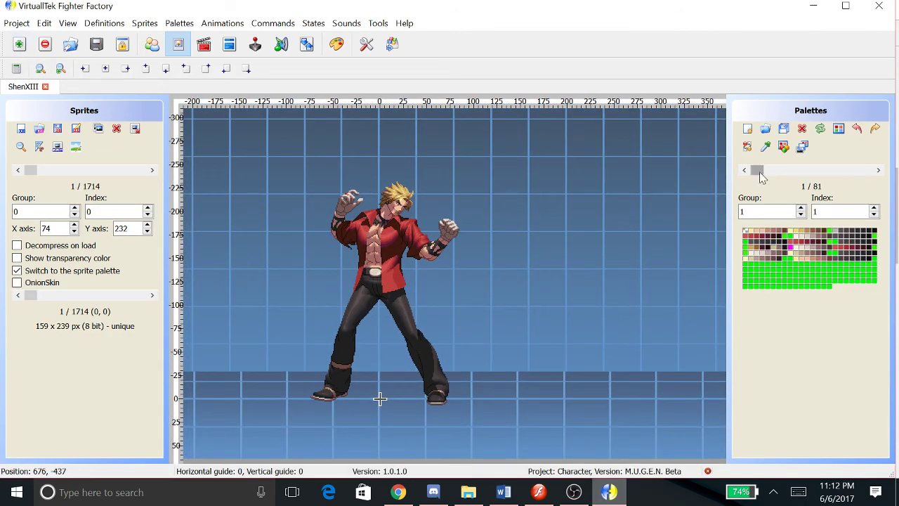
{"action": "left_click_drag", "start_coordinate": [760, 173], "coordinate": [763, 173]}
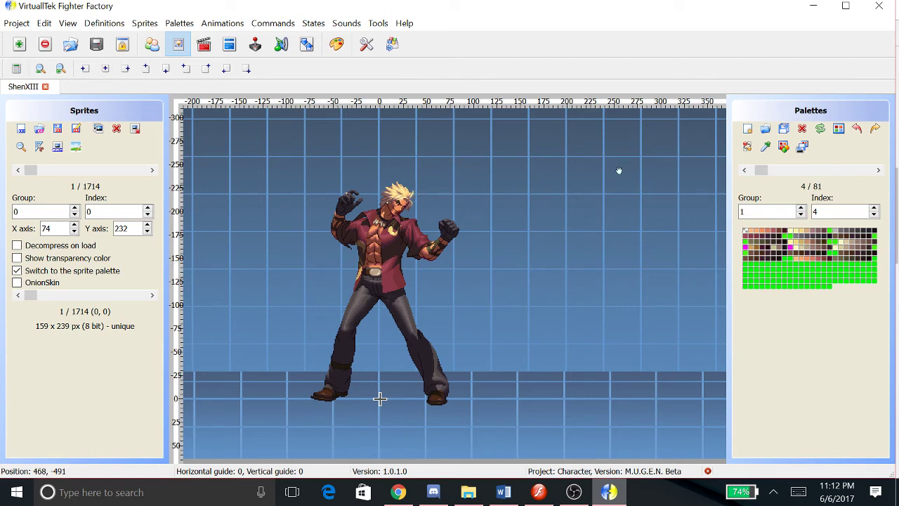
{"action": "left_click_drag", "start_coordinate": [762, 173], "coordinate": [757, 172]}
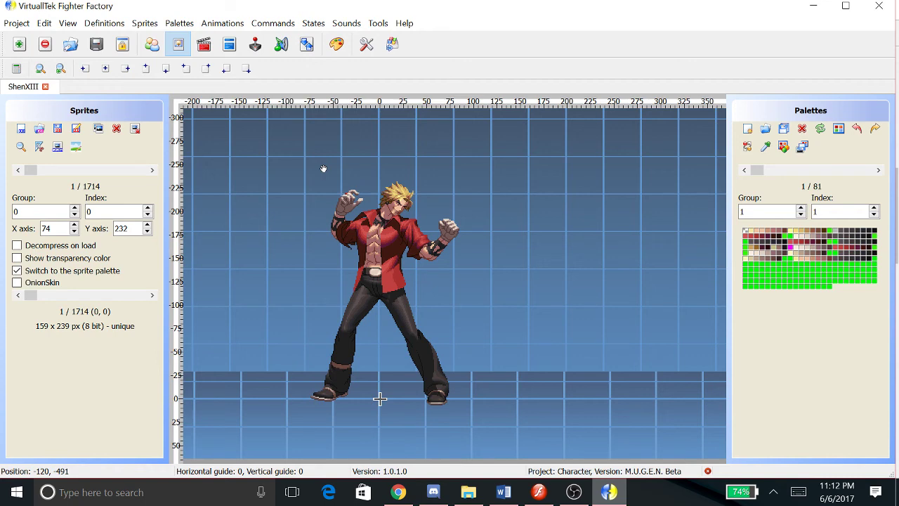
{"action": "left_click", "coordinate": [878, 171]}
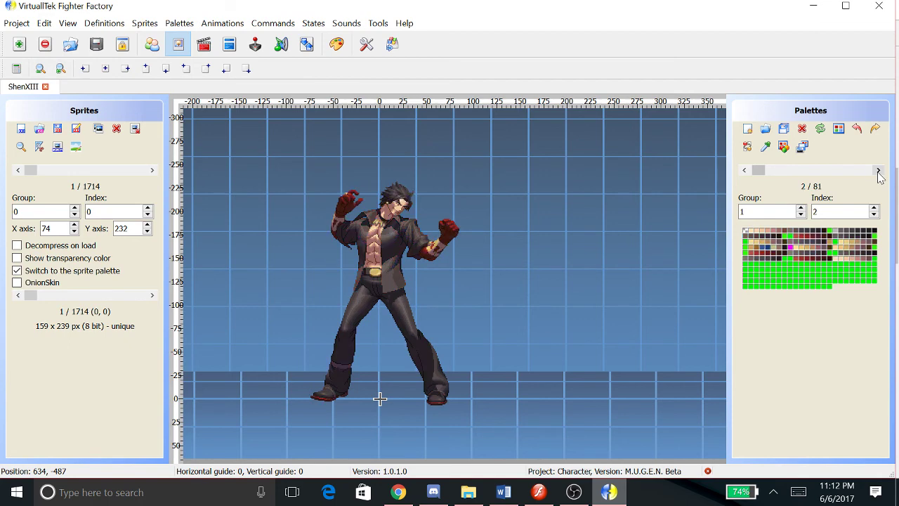
{"action": "left_click", "coordinate": [878, 171]}
{"action": "left_click", "coordinate": [877, 171]}
{"action": "left_click", "coordinate": [878, 171]}
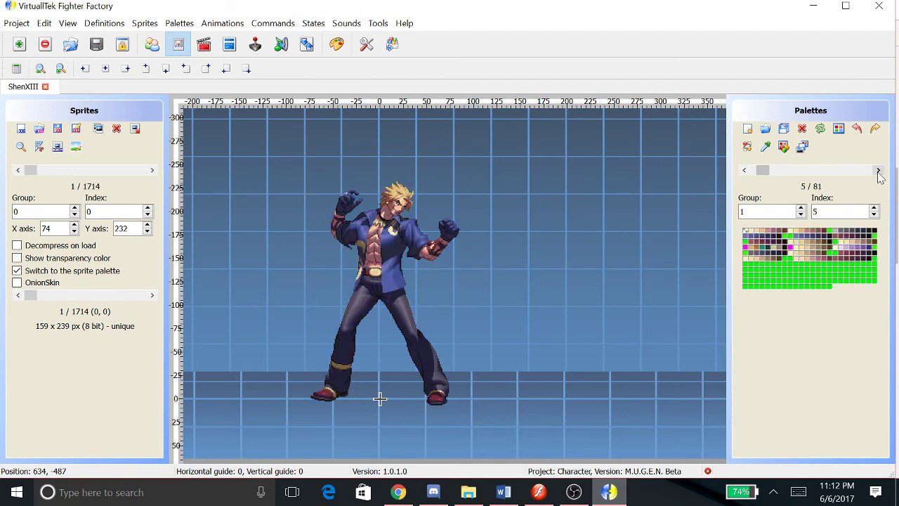
{"action": "left_click", "coordinate": [745, 170]}
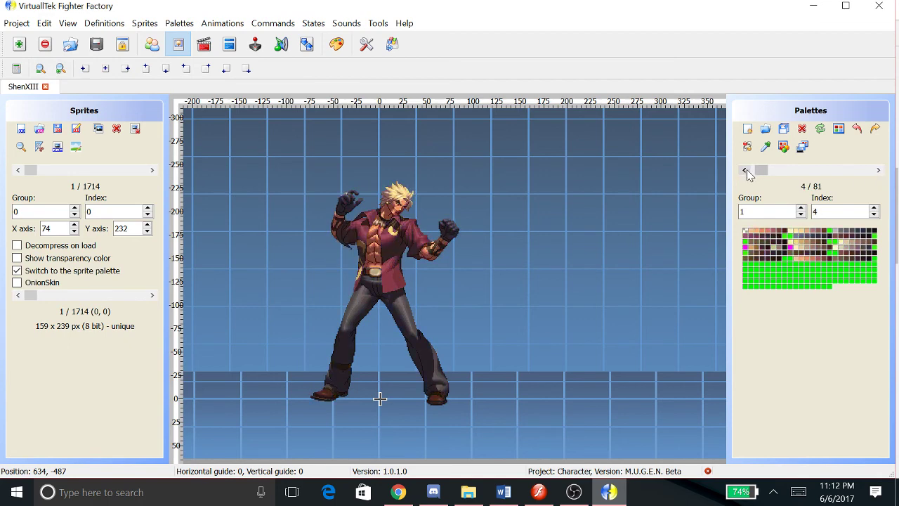
Apply palette 4 to all ShenXIII sprites using the All range
{"action": "left_click", "coordinate": [802, 148]}
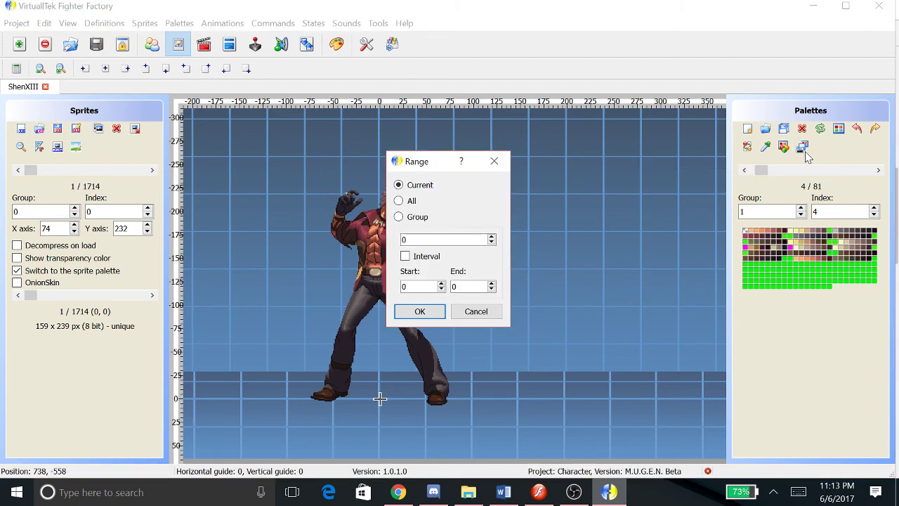
{"action": "left_click", "coordinate": [412, 201]}
{"action": "left_click", "coordinate": [418, 311]}
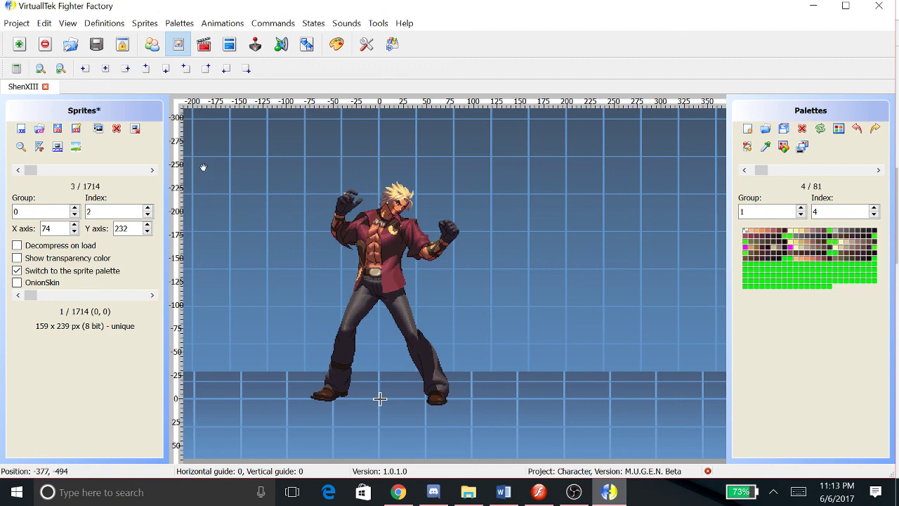
Step through the next few sprites to check they show the new colours
{"action": "left_click_drag", "start_coordinate": [152, 171], "coordinate": [155, 175]}
{"action": "left_click", "coordinate": [153, 175]}
{"action": "left_click", "coordinate": [153, 174]}
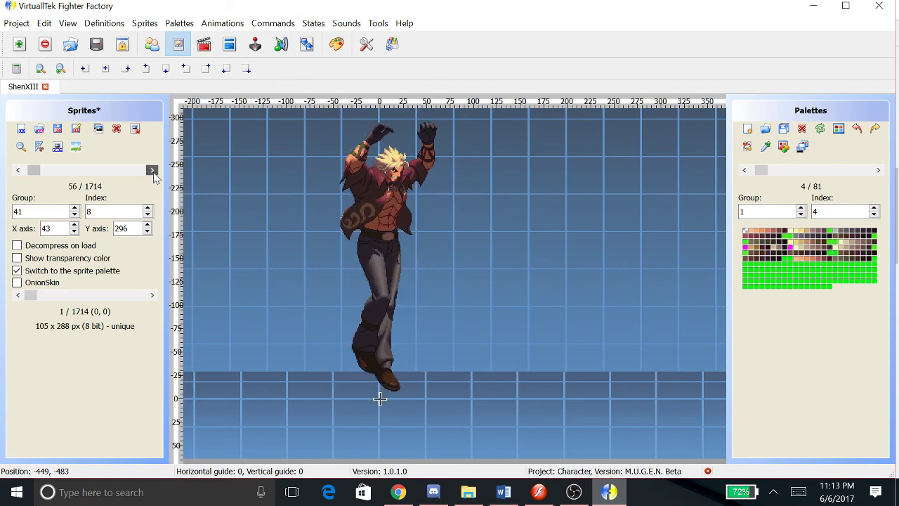
{"action": "left_click", "coordinate": [206, 46]}
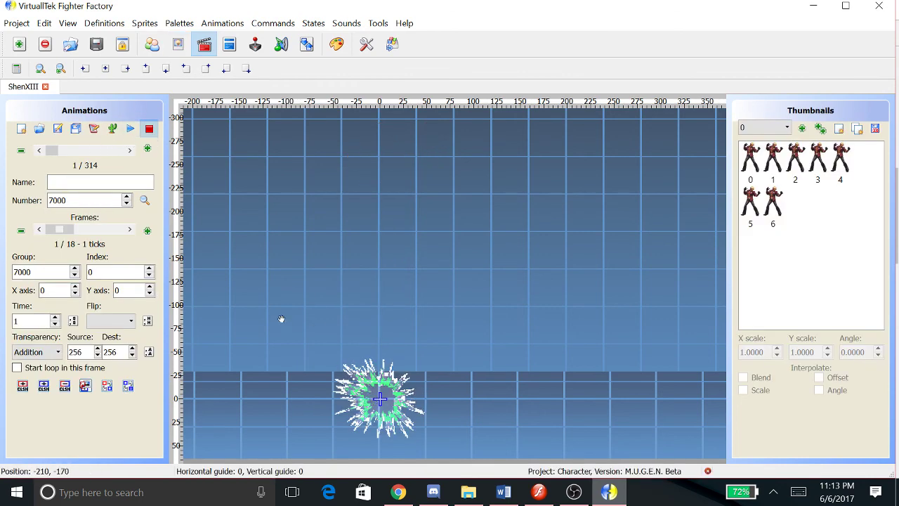
Play and stop spark animation 7000, then go back to the Sprites view
{"action": "left_click", "coordinate": [131, 133]}
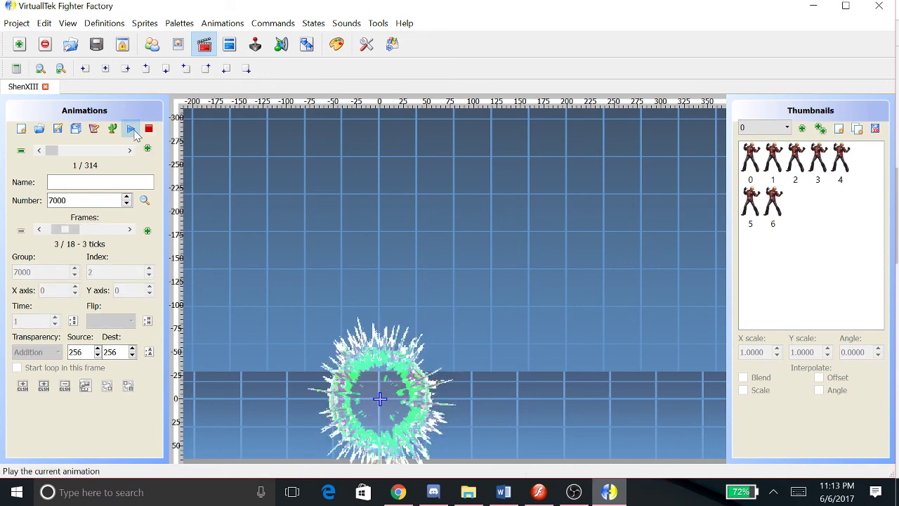
{"action": "left_click", "coordinate": [150, 131]}
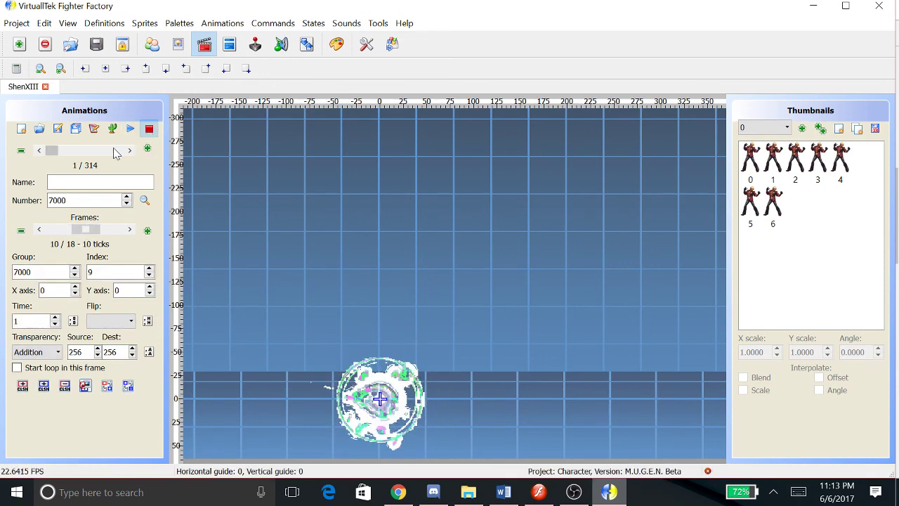
{"action": "left_click", "coordinate": [178, 52]}
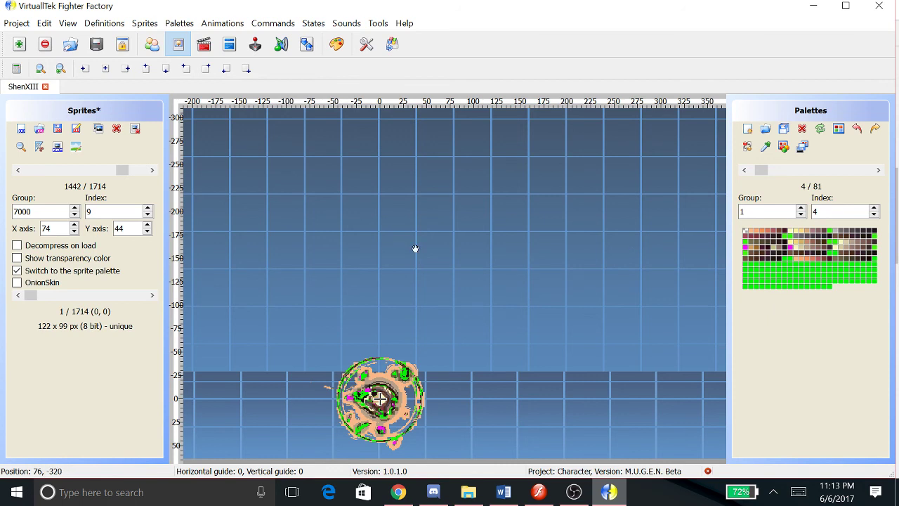
Quit Fighter Factory, answering Yes to the close confirmation
{"action": "left_click", "coordinate": [879, 6]}
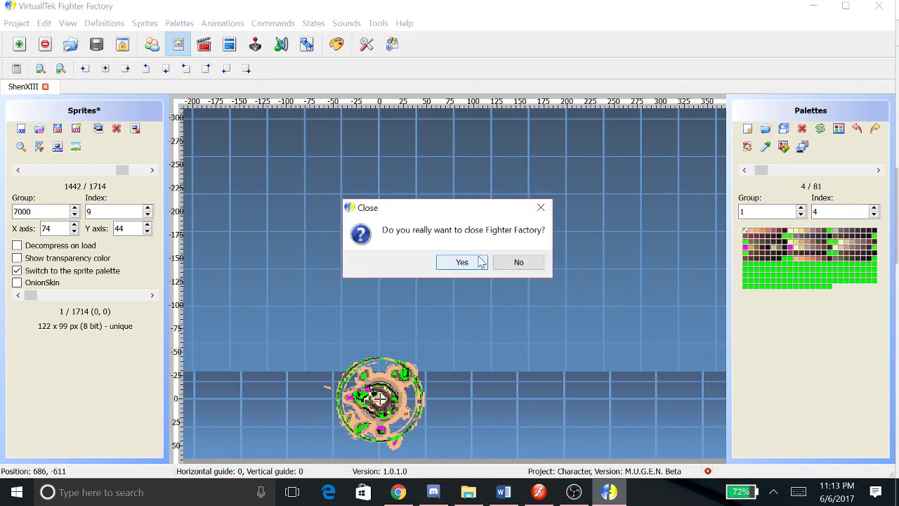
{"action": "left_click", "coordinate": [461, 261]}
{"action": "left_click", "coordinate": [574, 492]}
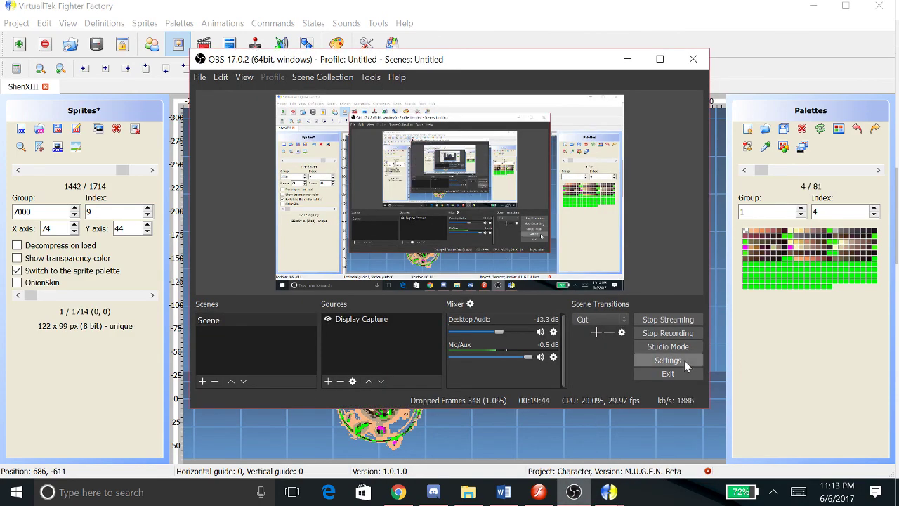